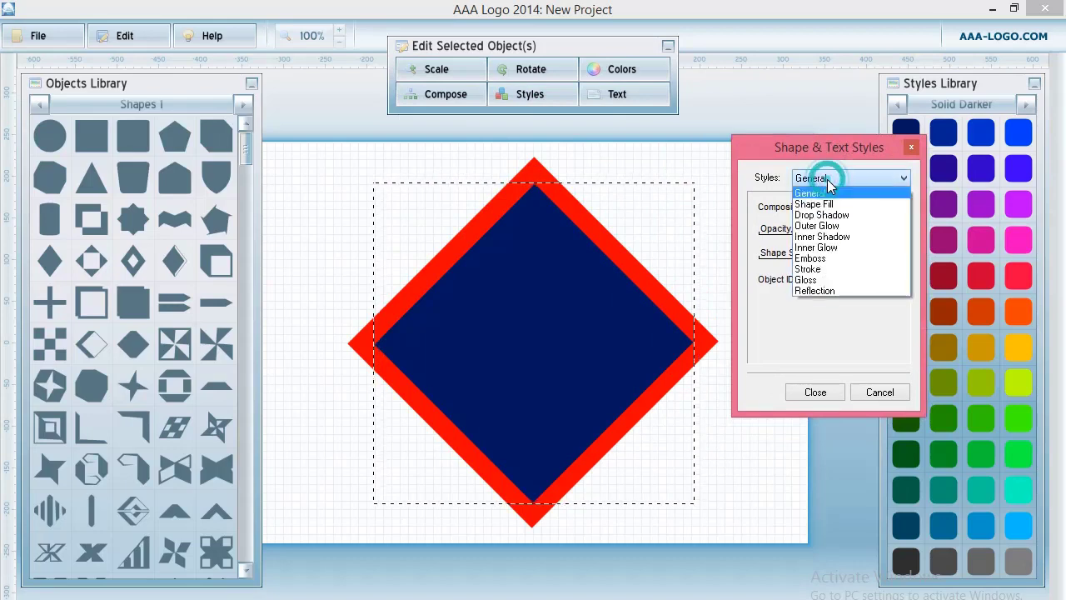
Step: Set the inner blue diamond's composition to Knockout Mask in the general styles to cut it out of the red diamond
left_click(831, 177)
left_click(849, 207)
left_click(843, 237)
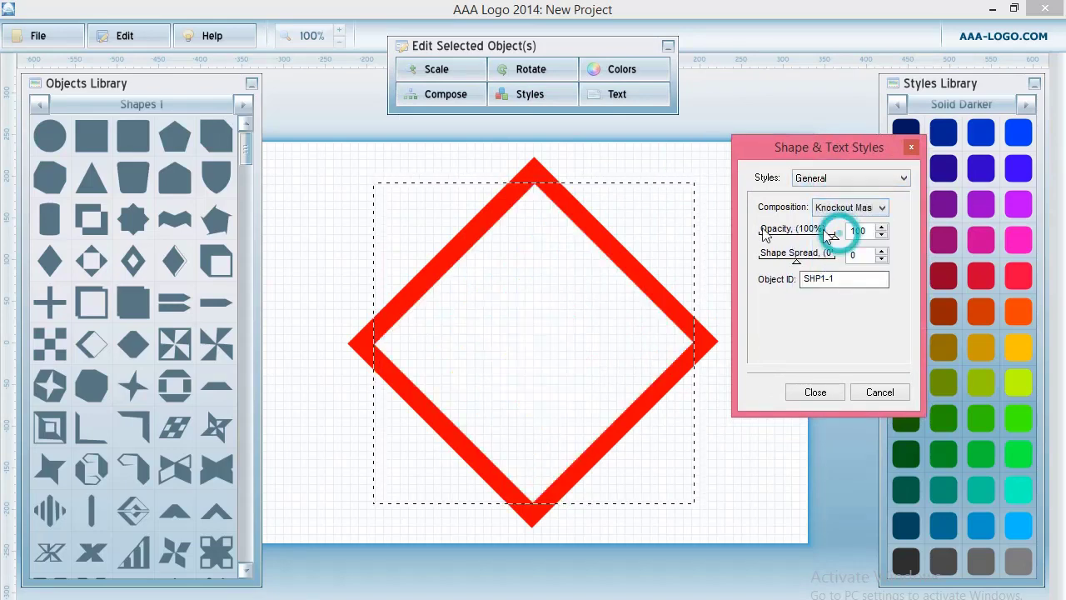
left_click(816, 391)
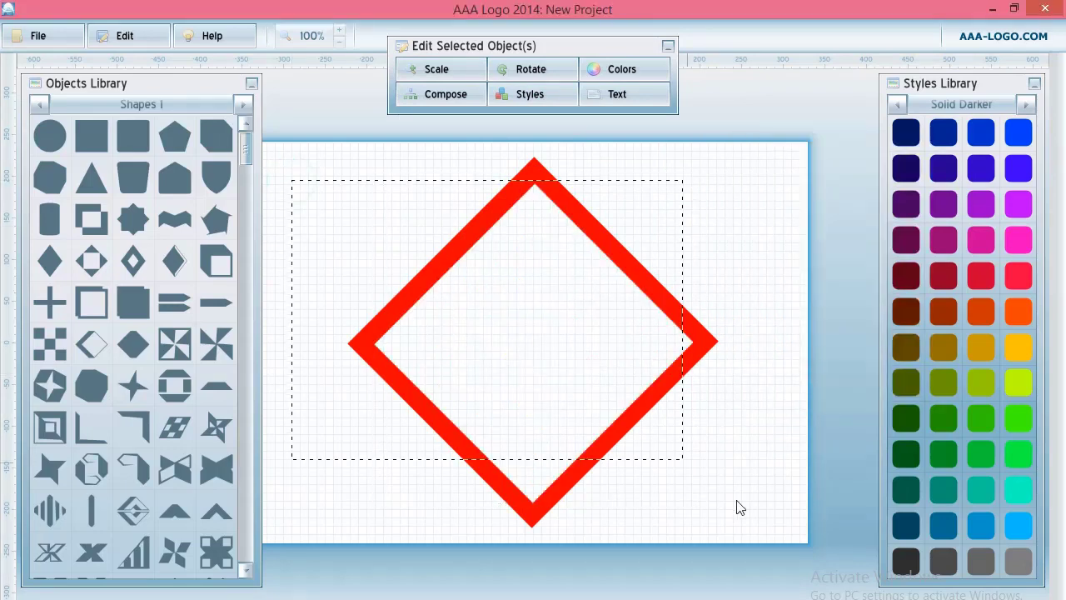
Step: Group the red diamond with its knockout diamond, then clear the selection
right_click(507, 264)
left_click(542, 331)
left_click(322, 172)
Step: Add a square at the diamond's centre and narrow only its width to about a fifth, forming a vertical bar
left_click(97, 134)
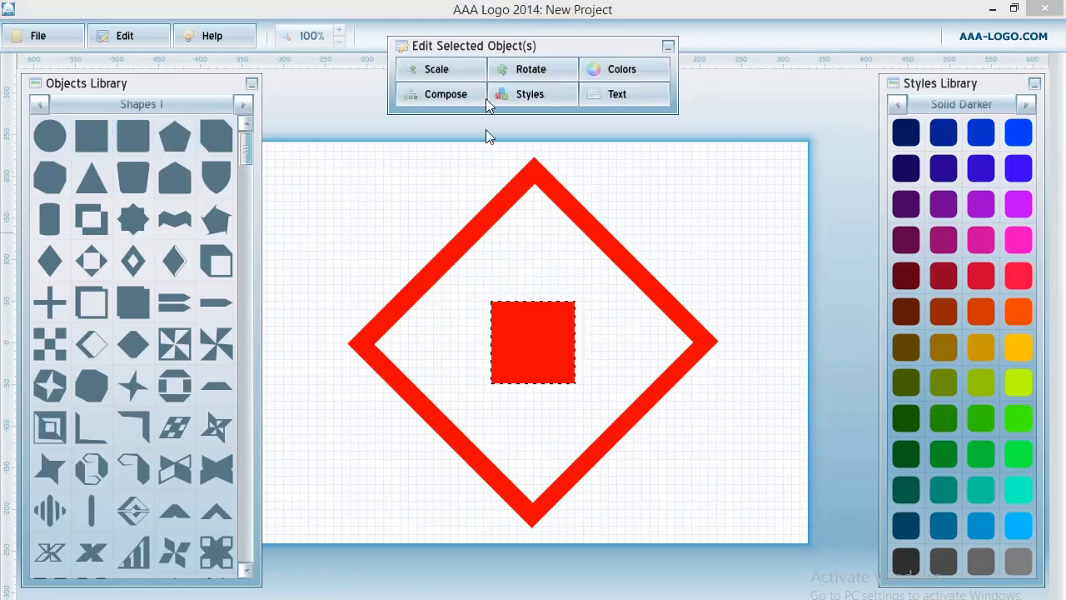
left_click(429, 70)
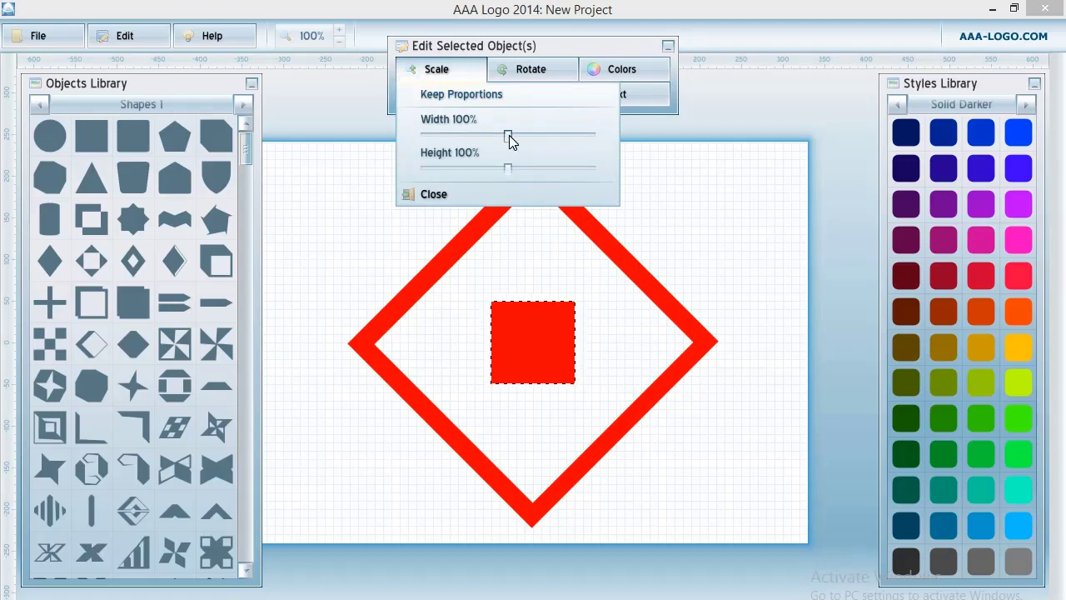
left_click_drag(509, 135, 452, 137)
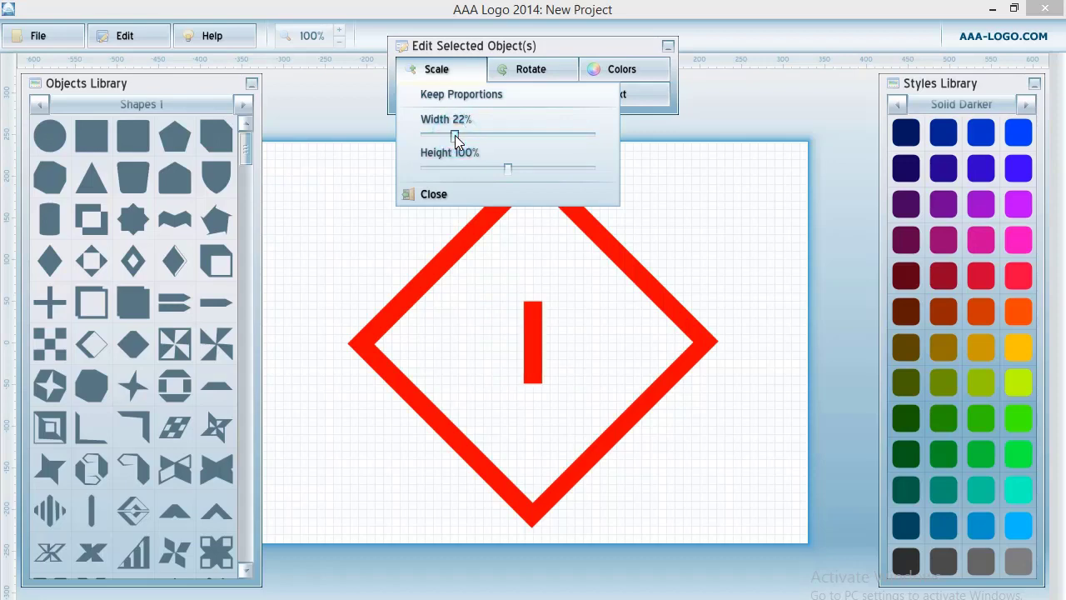
left_click_drag(455, 135, 449, 134)
left_click(535, 356)
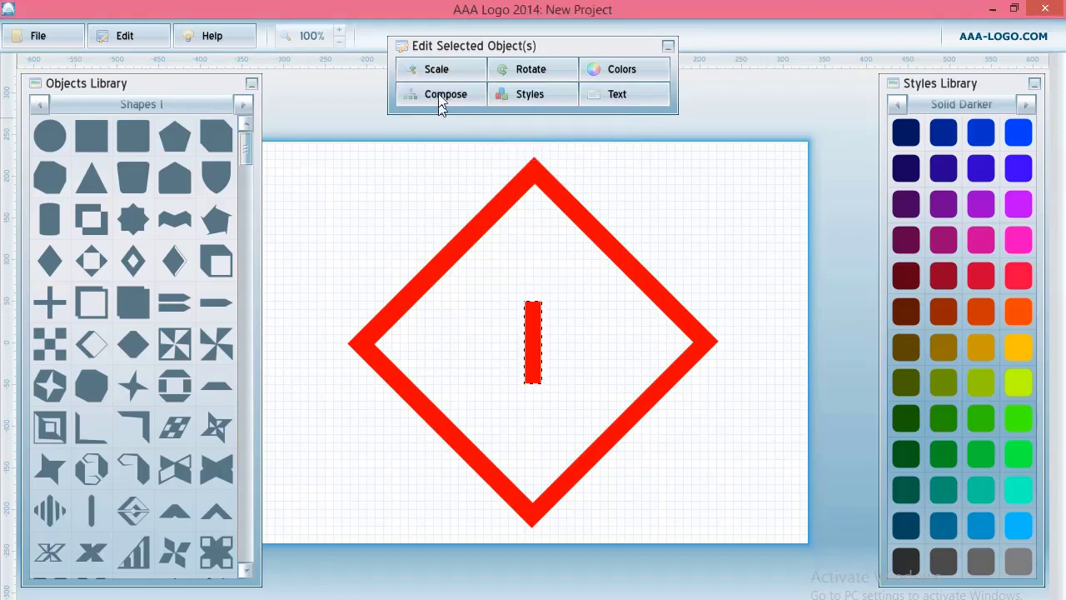
Step: Stretch the vertical bar's height to 210% while keeping its width at 100%
left_click(437, 69)
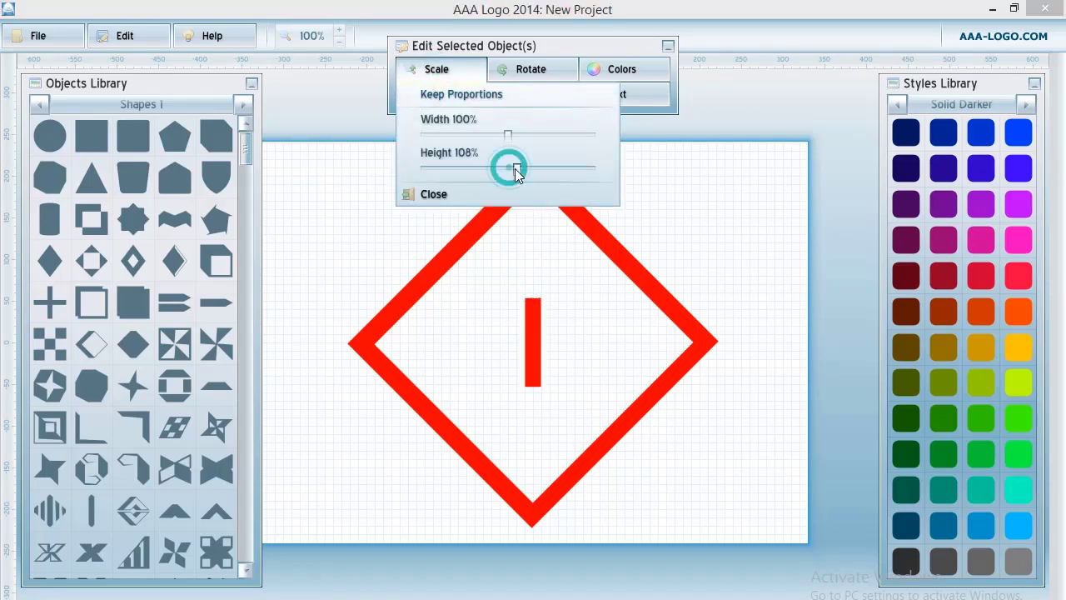
mouse_move(532, 172)
left_mouse_down()
mouse_move(554, 174)
mouse_move(545, 174)
left_mouse_up()
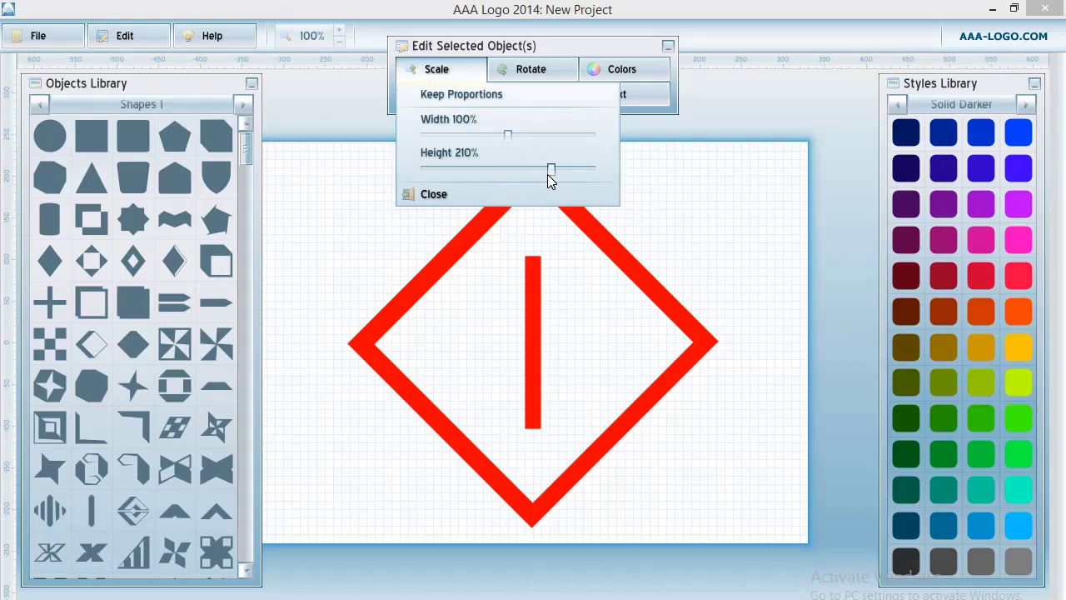
left_click(534, 271)
Step: Tilt the bar 45° clockwise and place it inside the diamond, parallel to the upper-left edge
left_click(525, 71)
left_click_drag(597, 117, 579, 117)
left_click_drag(556, 334, 499, 293)
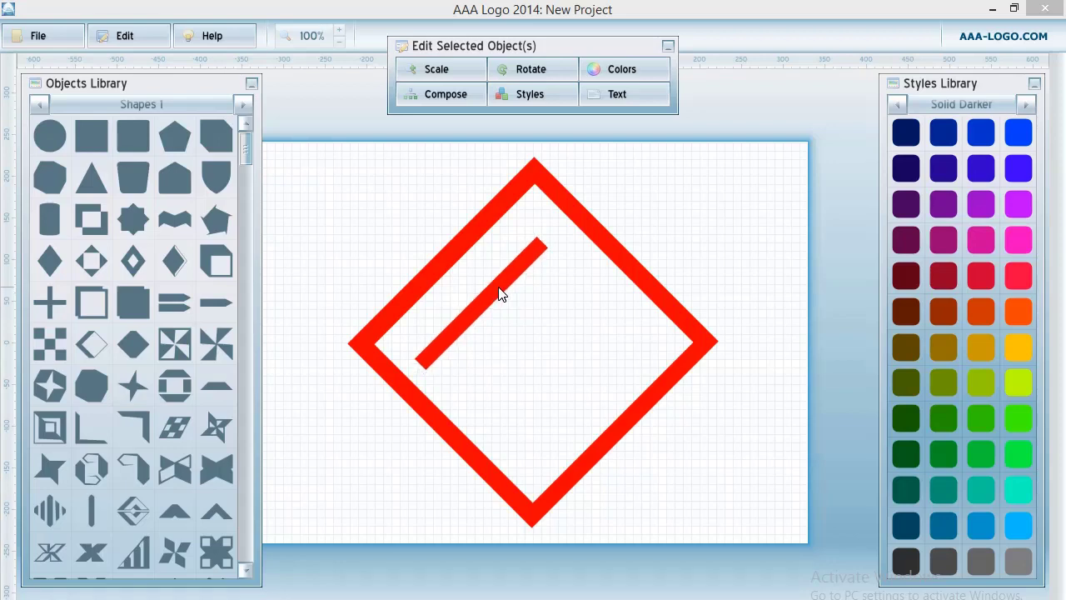
Step: Scale the slanted bar to 94% with proportions kept and adjust its position inside the diamond's upper-left edge
left_click(460, 77)
mouse_move(506, 136)
left_mouse_down()
mouse_move(480, 147)
mouse_move(501, 146)
mouse_move(488, 136)
mouse_move(502, 142)
mouse_move(488, 143)
left_mouse_up()
left_click(407, 94)
left_click(426, 94)
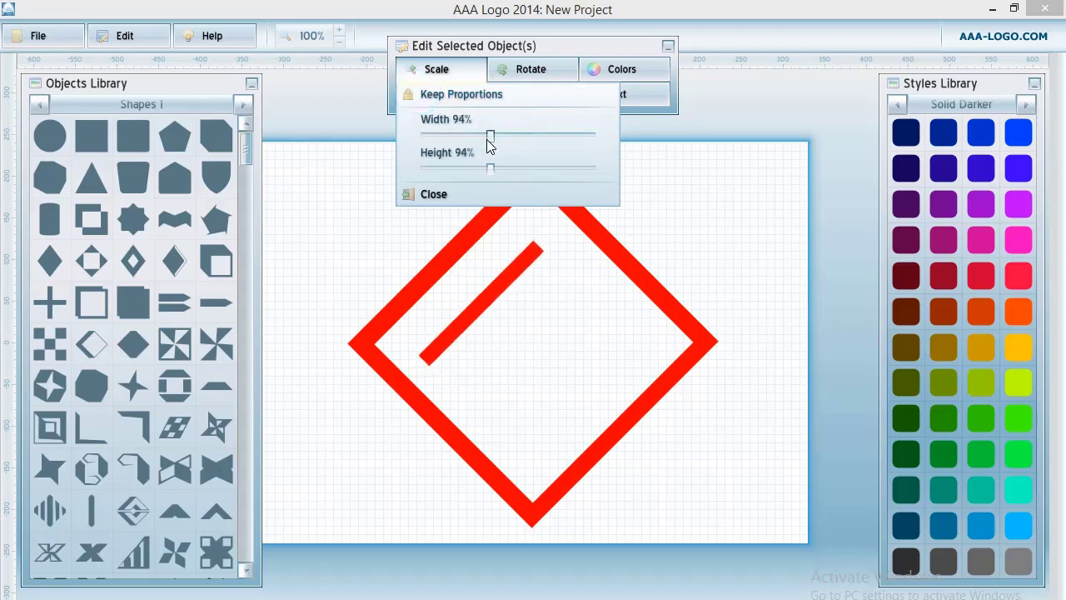
left_click(501, 289)
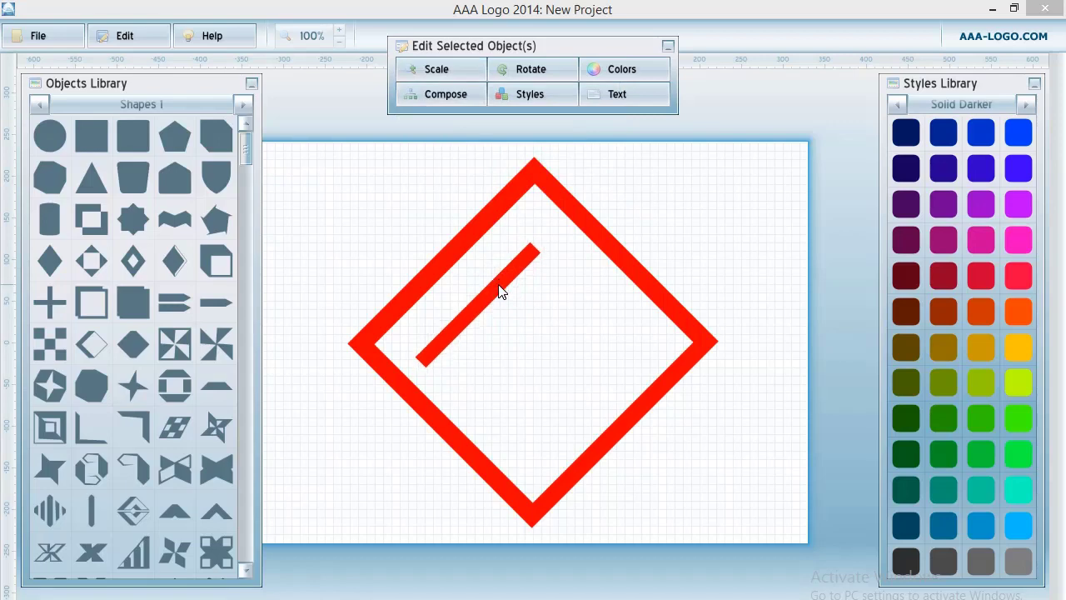
left_click_drag(500, 289, 500, 293)
left_click(502, 290)
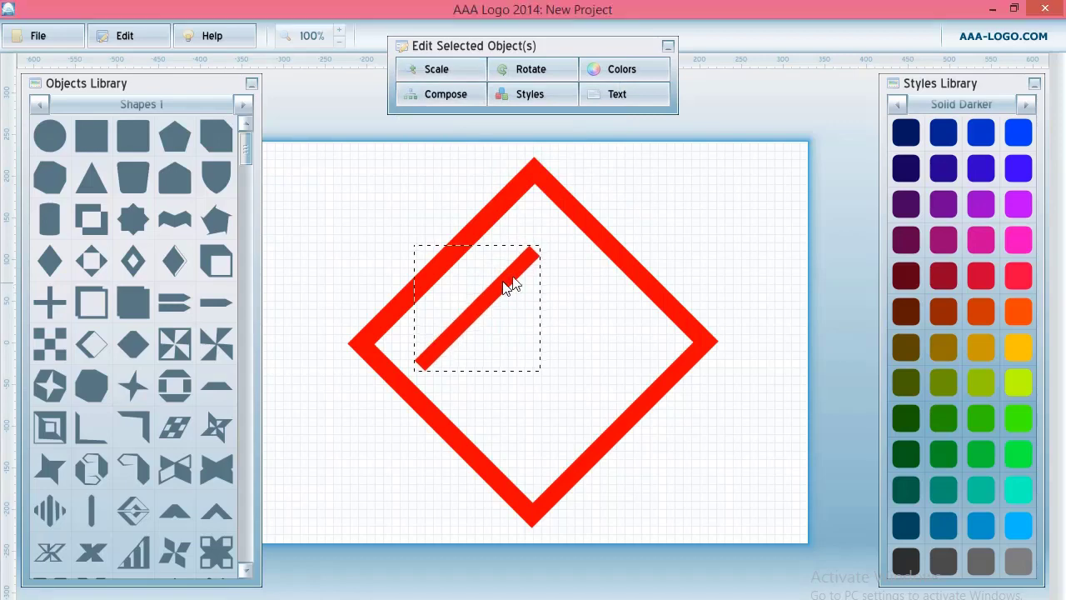
Step: Duplicate the slanted bar, rotate the copy -90° and move it to form a peak with the first bar's upper end
right_click(515, 277)
left_click(556, 304)
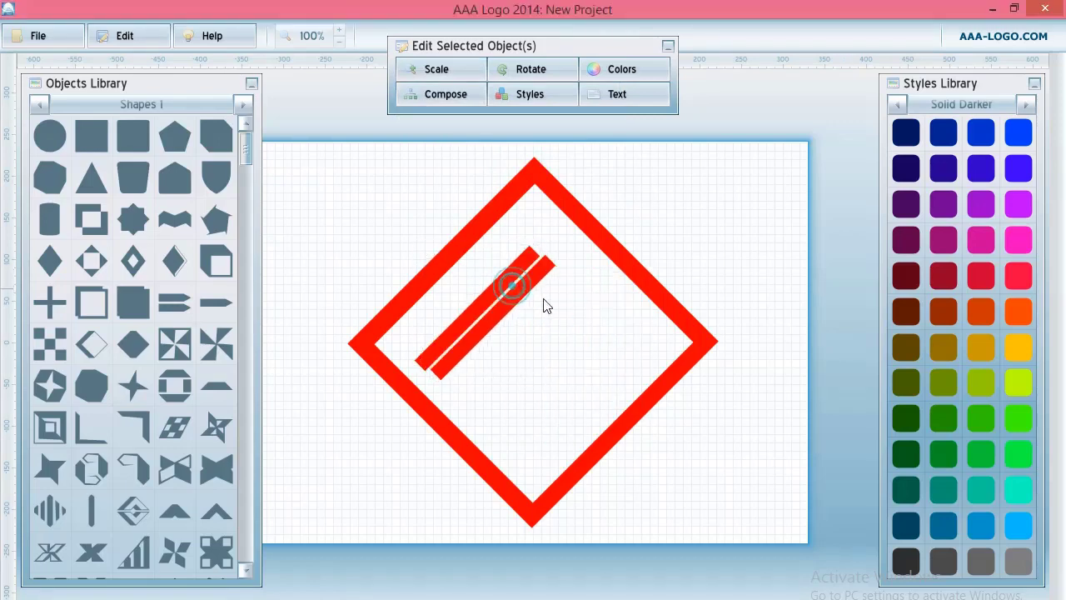
left_click(518, 69)
left_click_drag(599, 109, 553, 125)
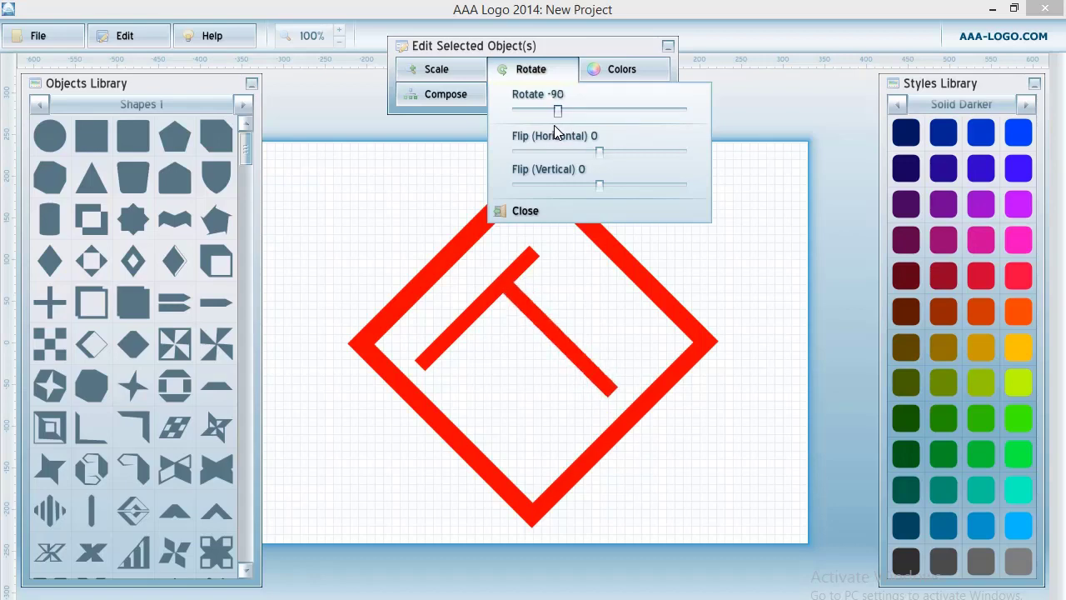
left_click(538, 321)
key("Up")
key("Up")
key("Right")
key("Right")
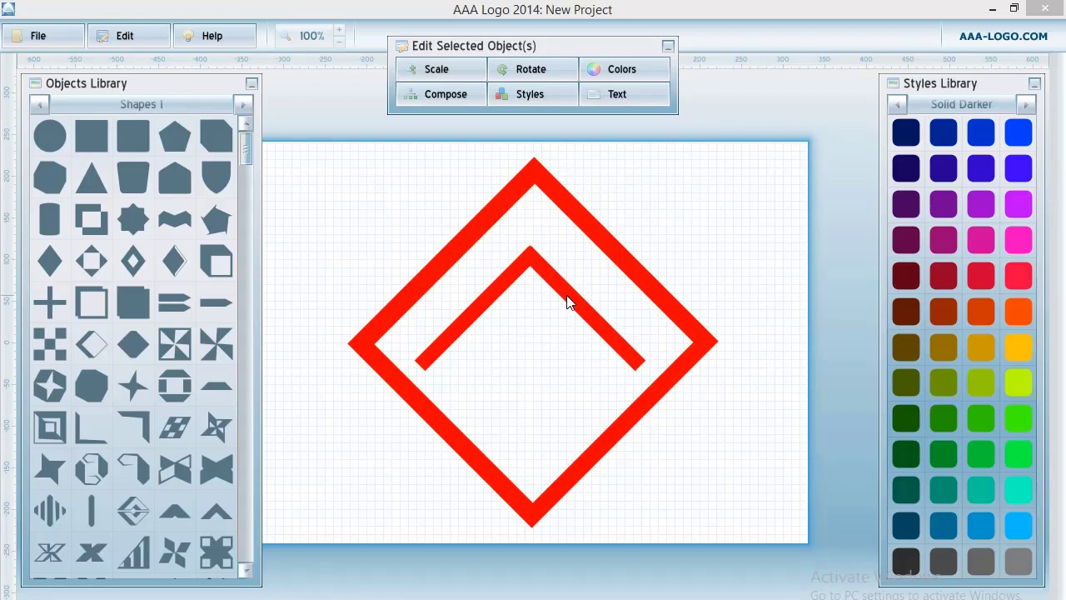
Step: Set the copied bar upright outside the diamond's upper-right edge and shorten its height to about two thirds
left_click_drag(566, 302, 700, 218)
left_click(436, 69)
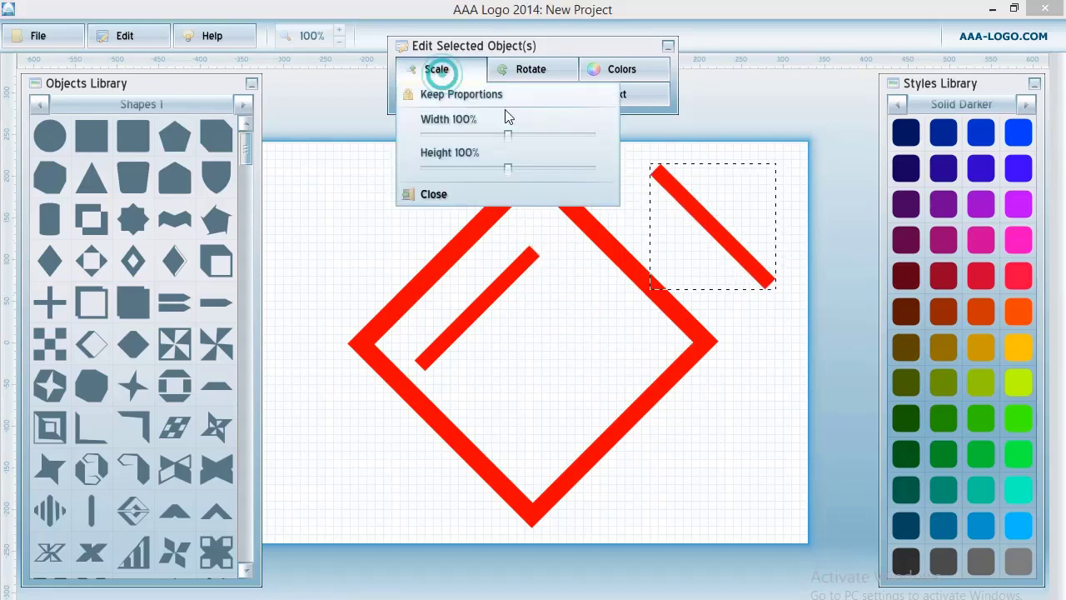
left_click(504, 71)
left_click_drag(599, 112, 578, 117)
left_click(717, 192)
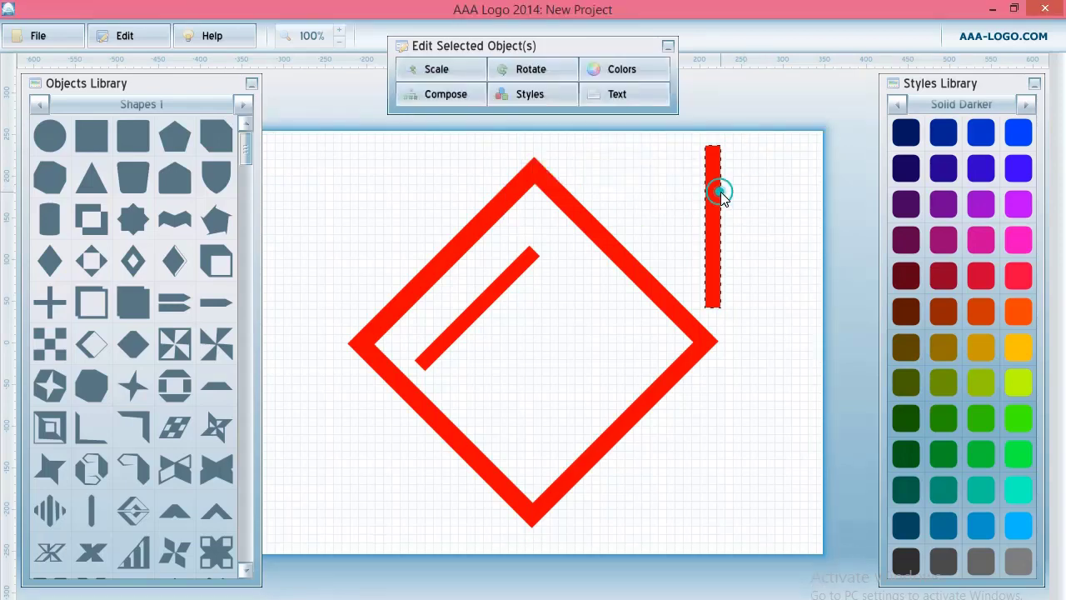
left_click(428, 69)
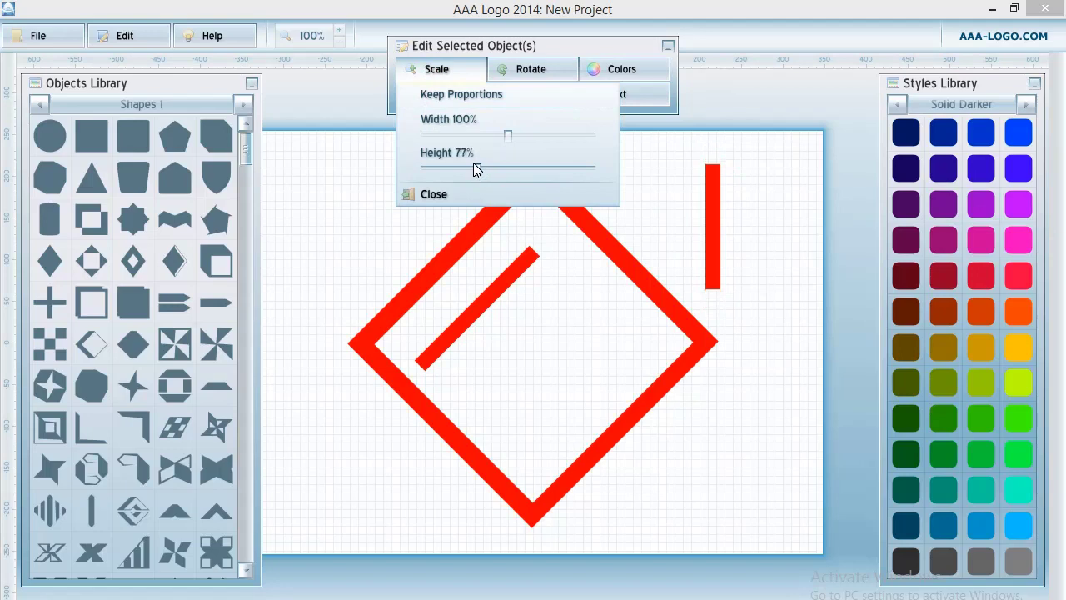
left_click(713, 202)
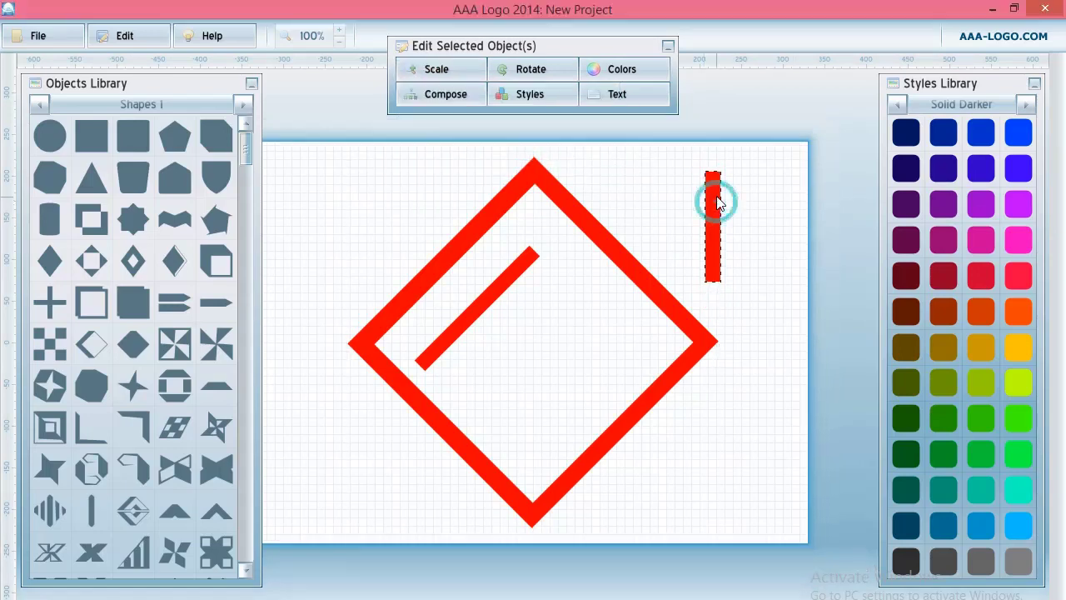
Step: Rotate the shortened bar 45° and attach it to the first bar's upper end, sloping down to the right
left_click(530, 69)
left_click_drag(600, 110, 620, 114)
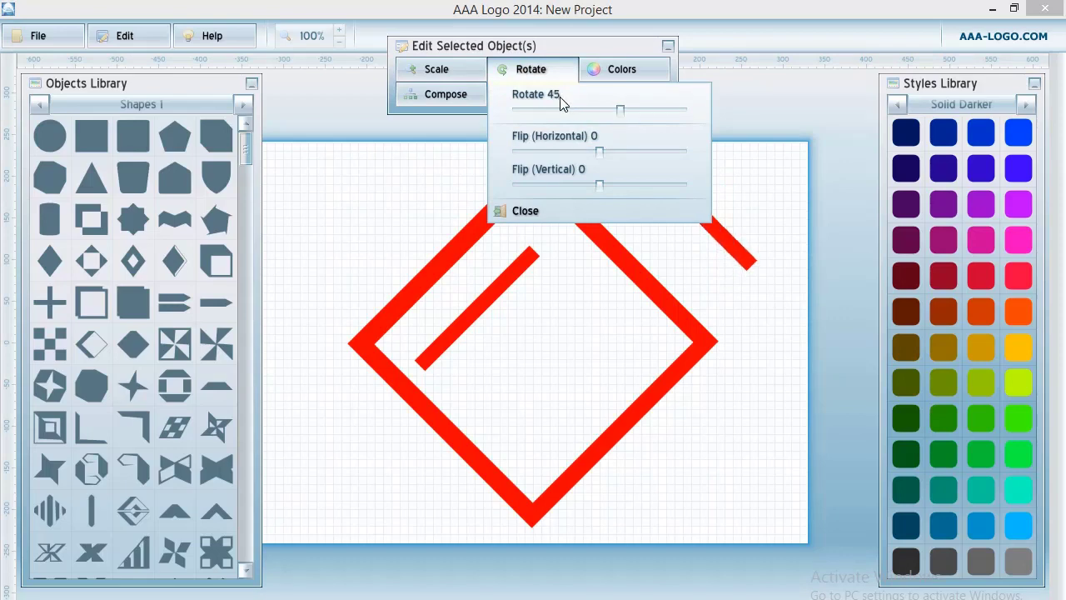
left_click(730, 240)
left_click_drag(730, 238, 573, 308)
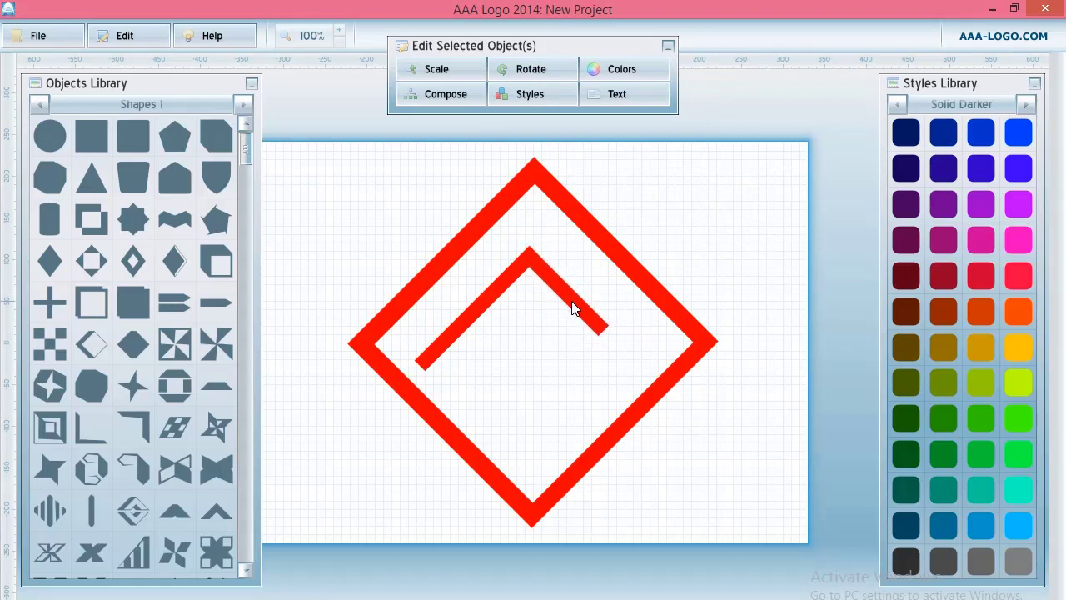
Step: Duplicate the short bar, turn the copy perpendicular and attach it to the lower end so it rises across the diamond's edge
right_click(563, 291)
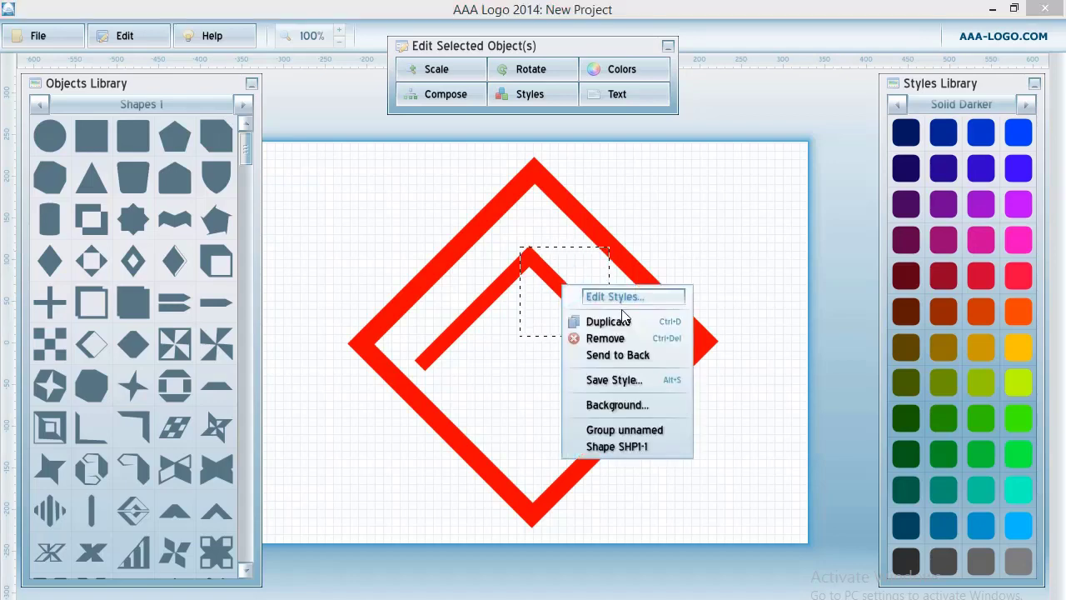
left_click(601, 317)
left_click(528, 69)
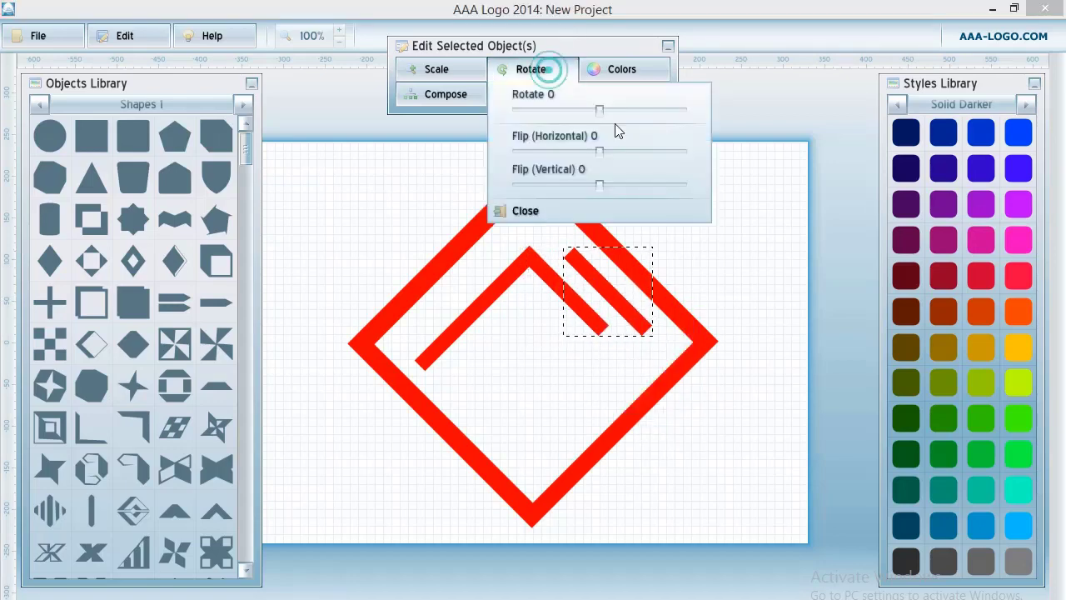
left_click_drag(601, 111, 637, 111)
left_click_drag(624, 274, 648, 270)
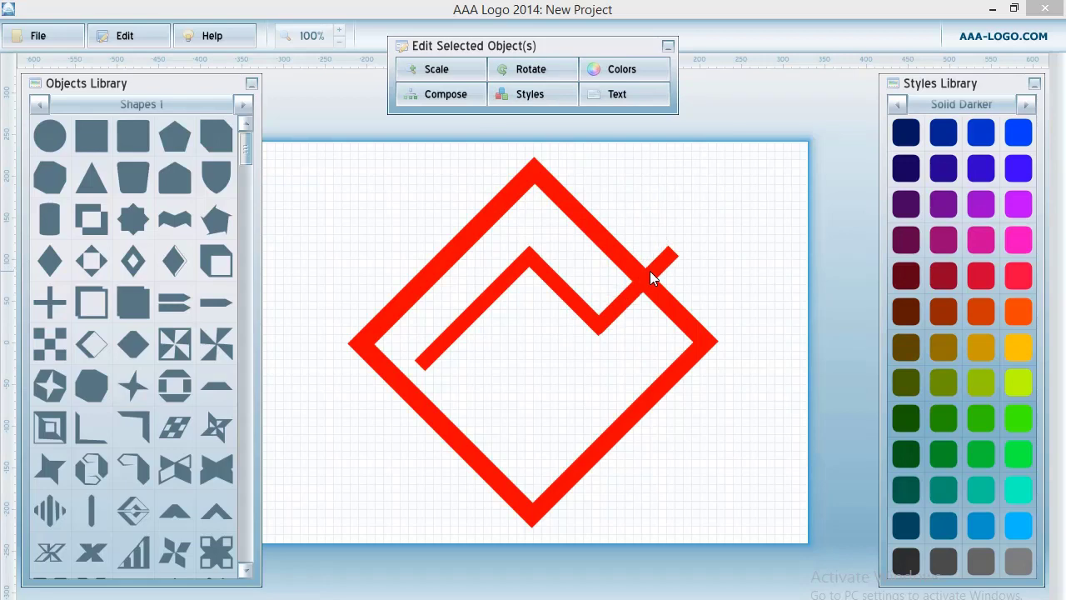
left_click(648, 271)
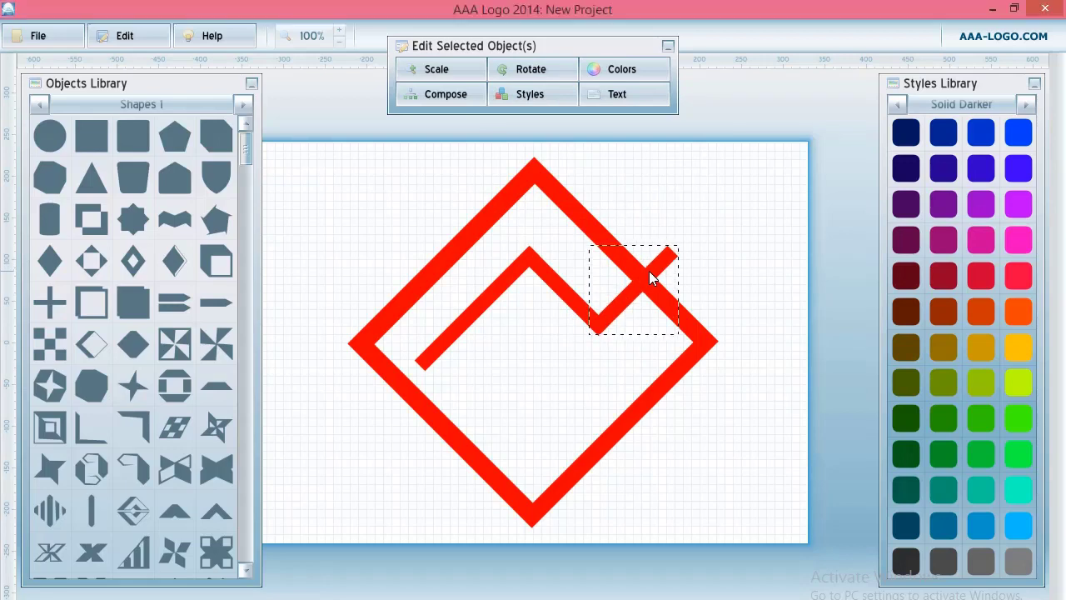
key("ctrl+a")
Step: Add the solid notched arrowhead from the Arrows library, move it beside the rising bar's end and scale it to about half
left_click(110, 107)
left_click(102, 361)
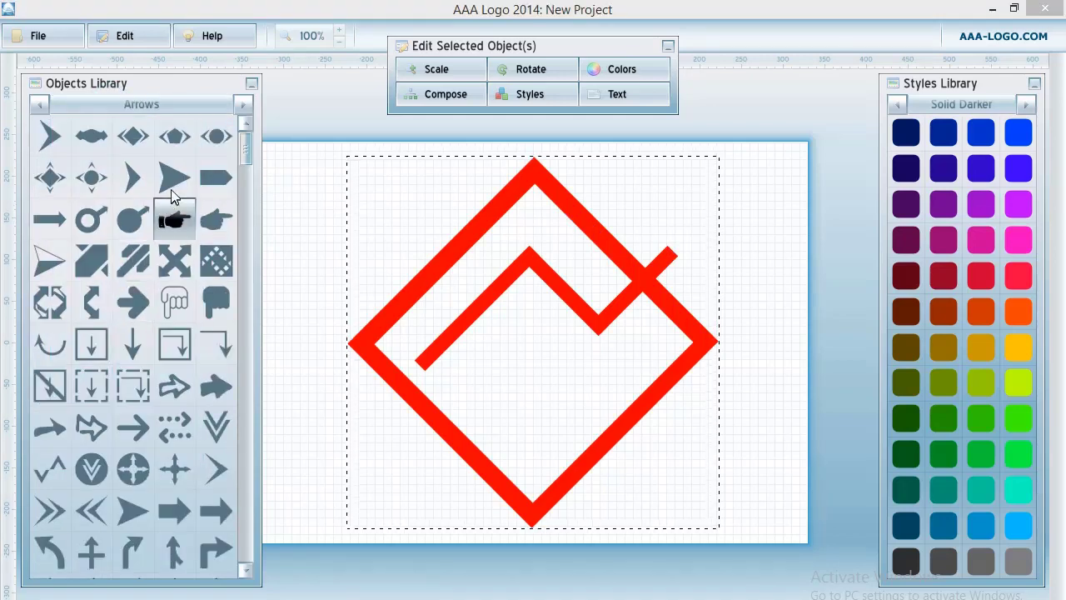
left_click(281, 193)
left_click(174, 176)
left_click_drag(520, 333, 697, 228)
left_click(455, 77)
left_click_drag(507, 137, 462, 138)
Step: Rotate the arrowhead to point up and right, then attach it to the tip of the rising bar
left_click(562, 68)
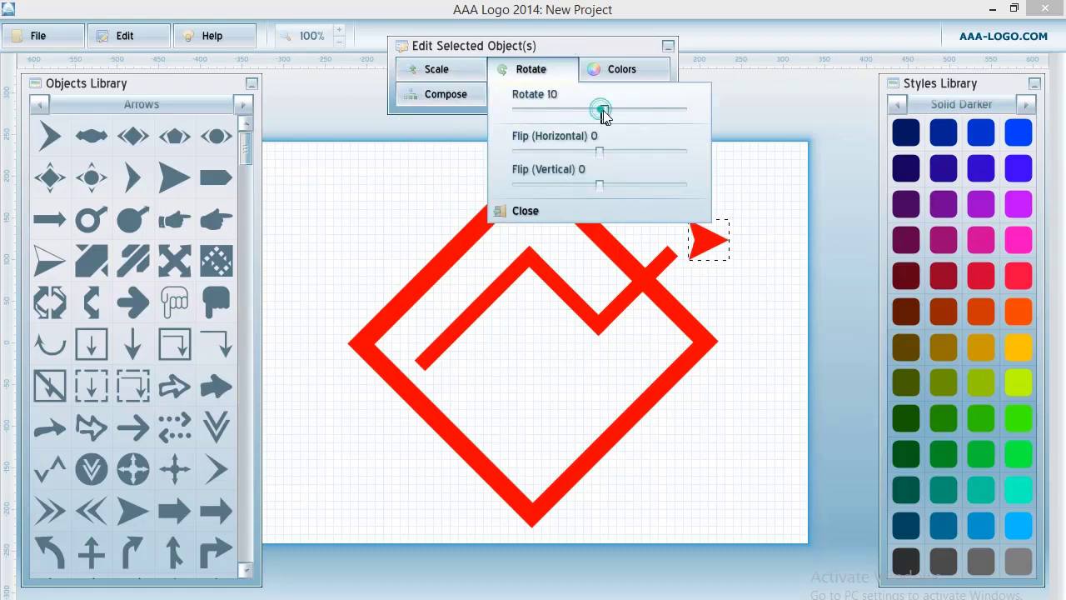
left_click_drag(599, 109, 617, 110)
left_click(702, 248)
left_click_drag(702, 248, 671, 260)
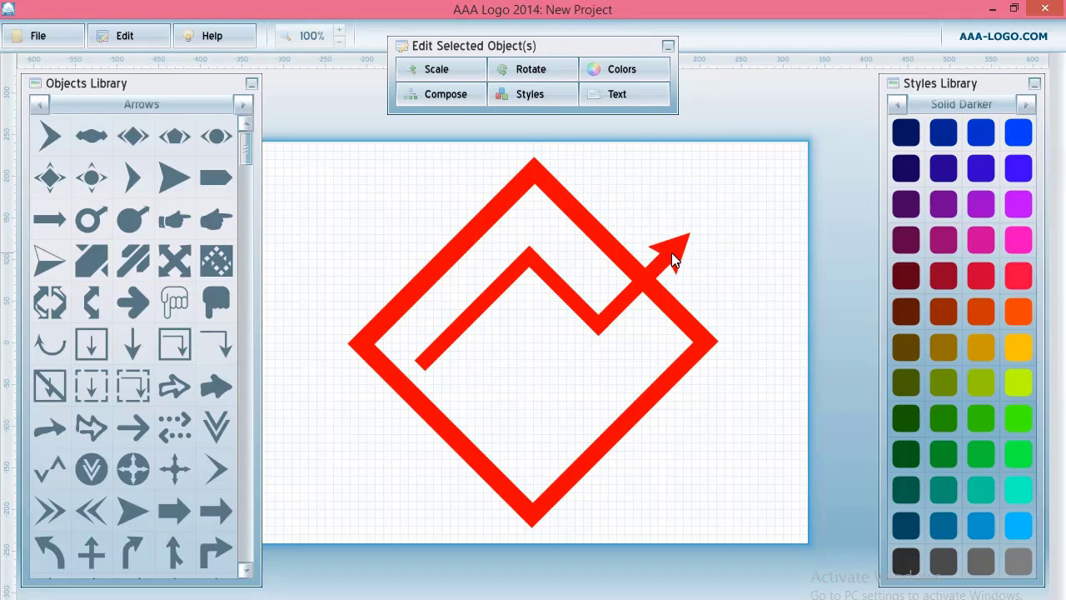
Step: Move the red diamond outline down and left, clear of the zigzag arrow
left_click(713, 243)
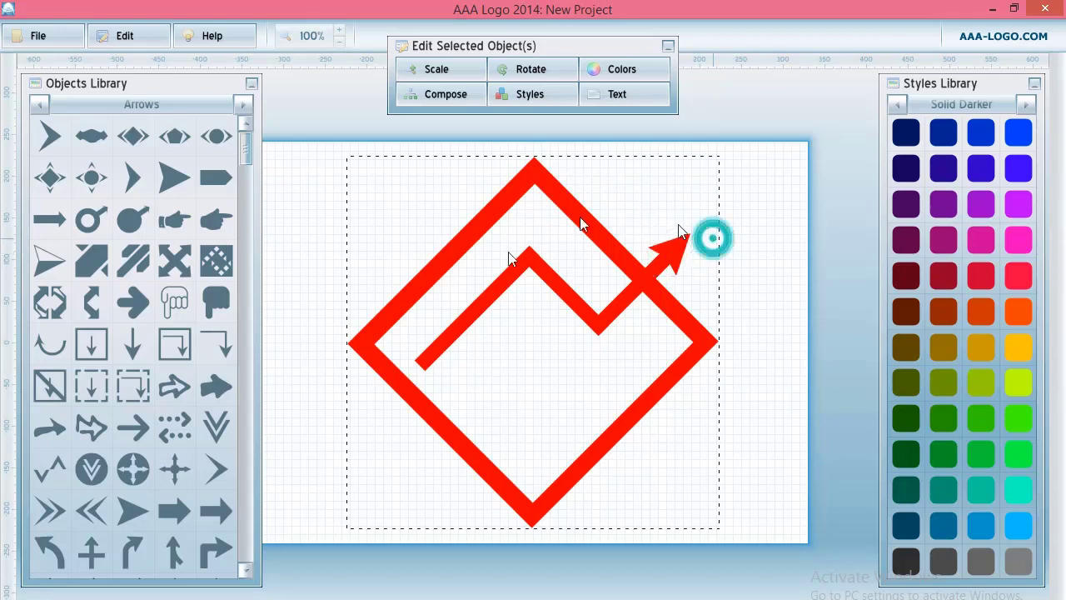
left_click_drag(573, 210, 286, 398)
left_click_drag(348, 468, 283, 470)
Step: Color all the zigzag arrow pieces dark gold from the Solid Darker styles and group them
left_click_drag(408, 215, 796, 410)
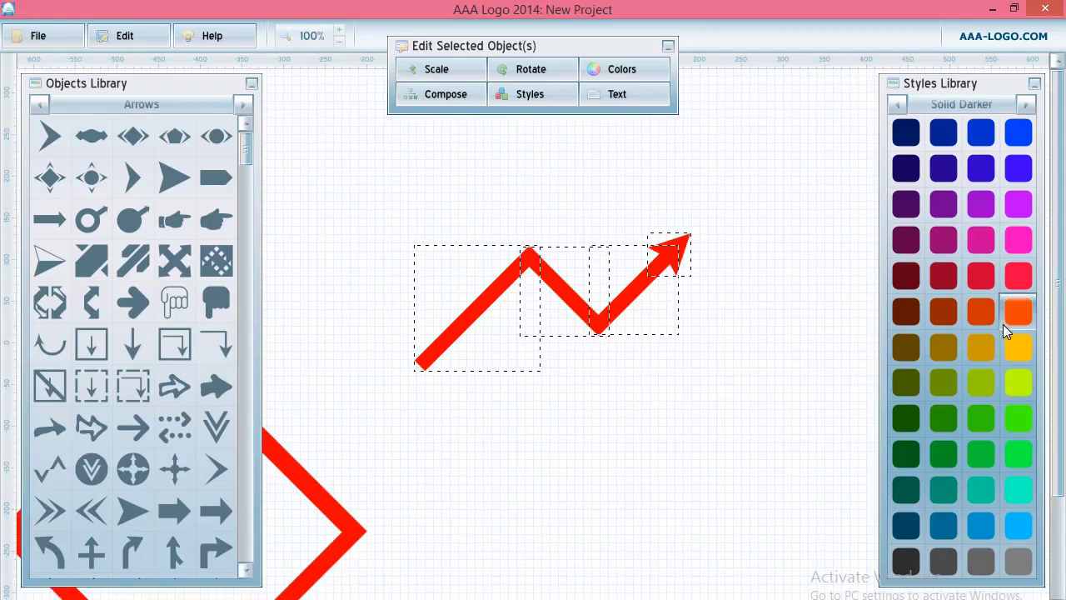
left_click(1018, 347)
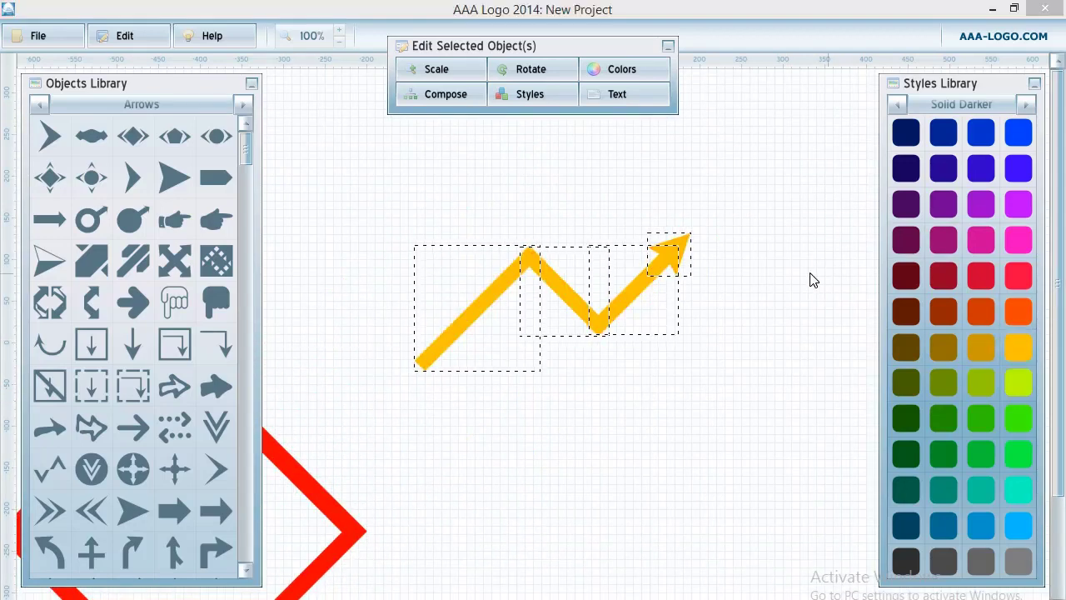
left_click(981, 346)
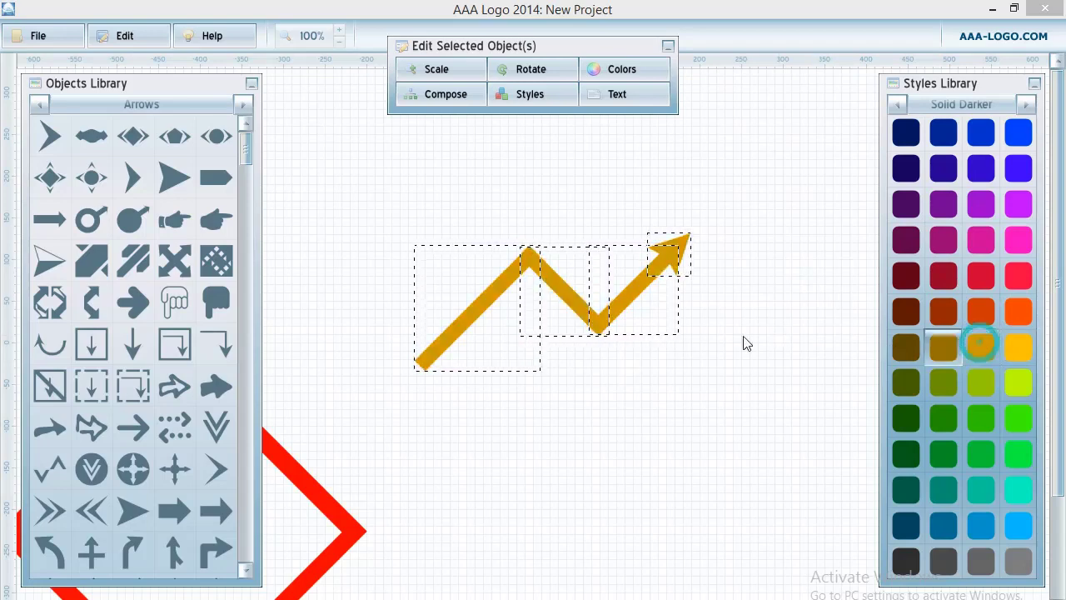
right_click(567, 294)
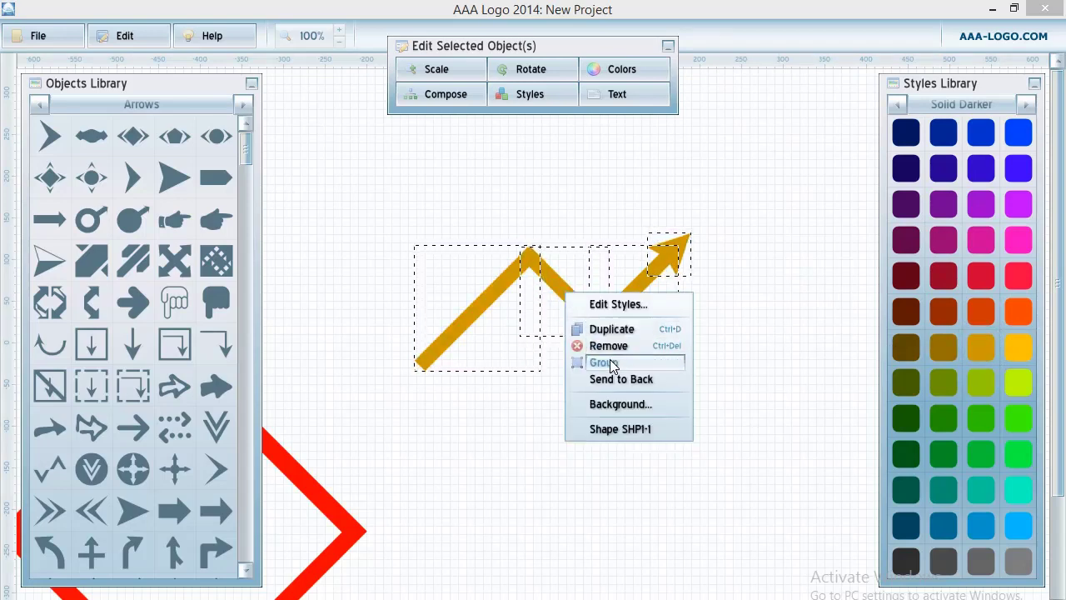
left_click(604, 362)
Step: Move the diamond outline back around the zigzag arrow and color it the darkest navy blue
left_click_drag(308, 491, 666, 313)
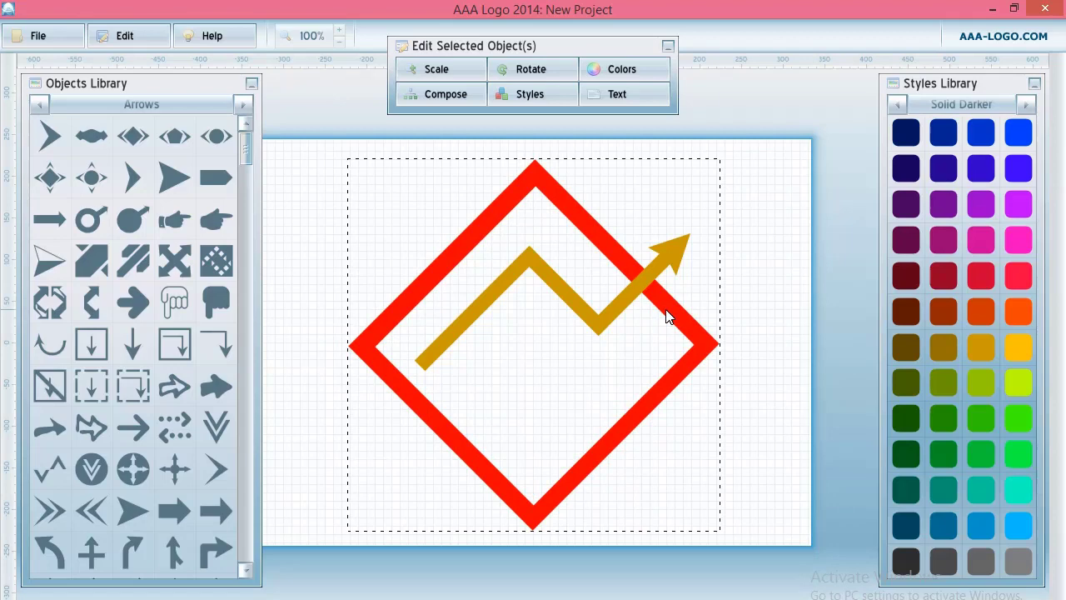
left_click(905, 132)
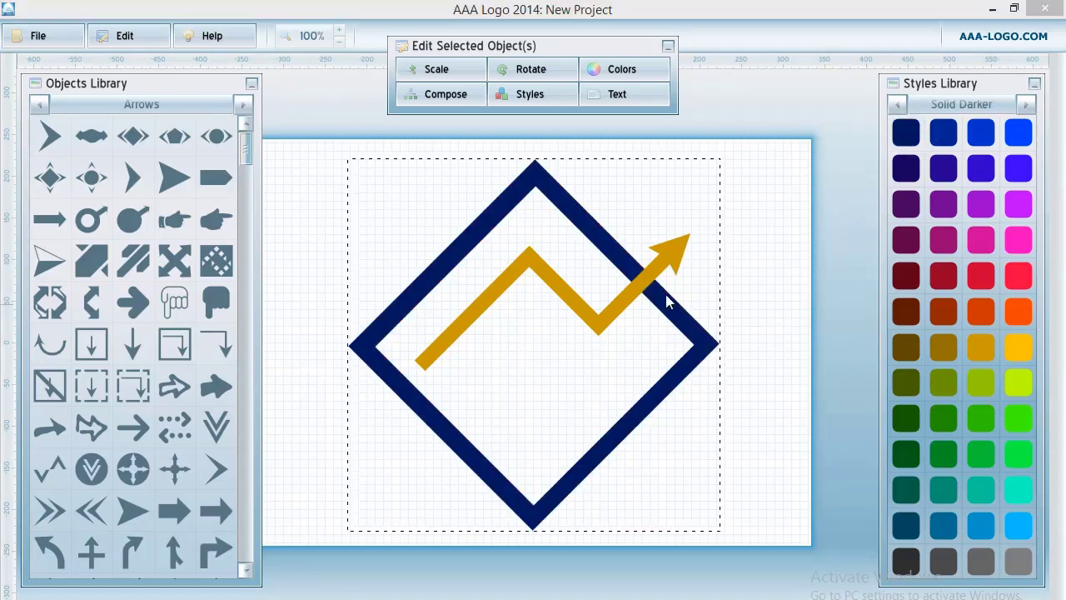
Step: Add a square from the Shapes 1 library and place it near where the arrow crosses the diamond's upper-right edge
left_click(325, 204)
left_click(65, 100)
left_click(95, 127)
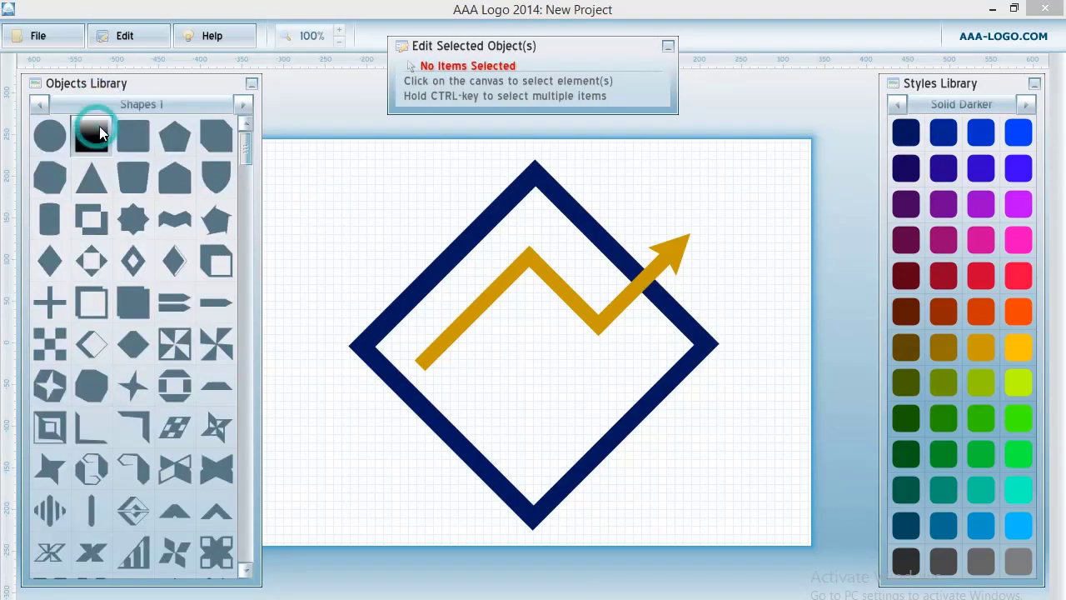
left_click(96, 133)
left_click_drag(522, 343, 608, 291)
Step: Shrink the red square proportionally to less than half size and rotate it 45 degrees over the arrow's crossing with the diamond's edge
left_click(449, 69)
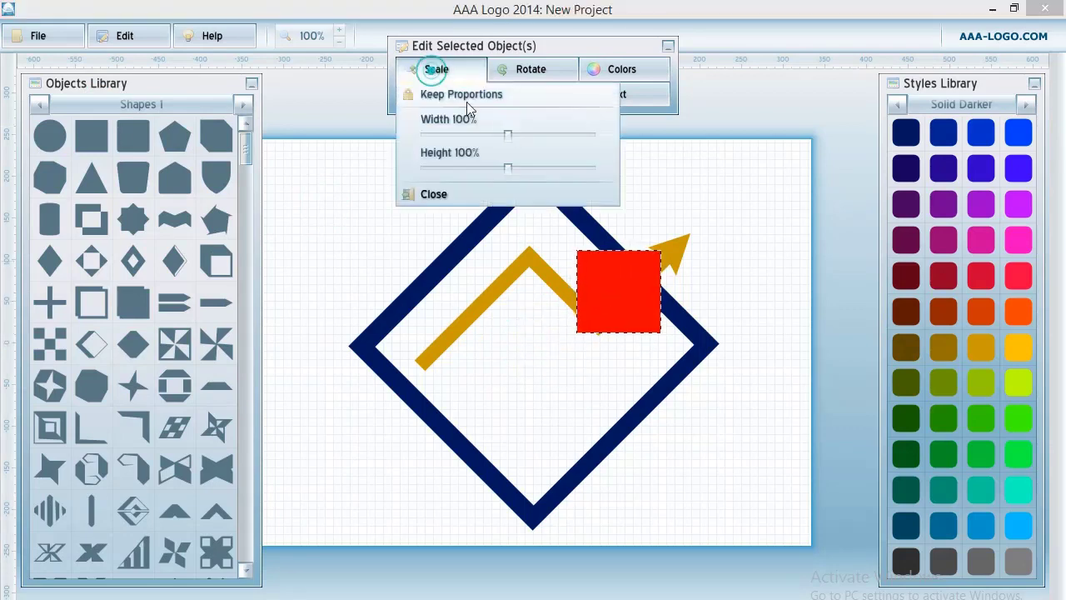
left_click_drag(506, 138, 463, 142)
left_click(531, 69)
left_click_drag(602, 109, 618, 108)
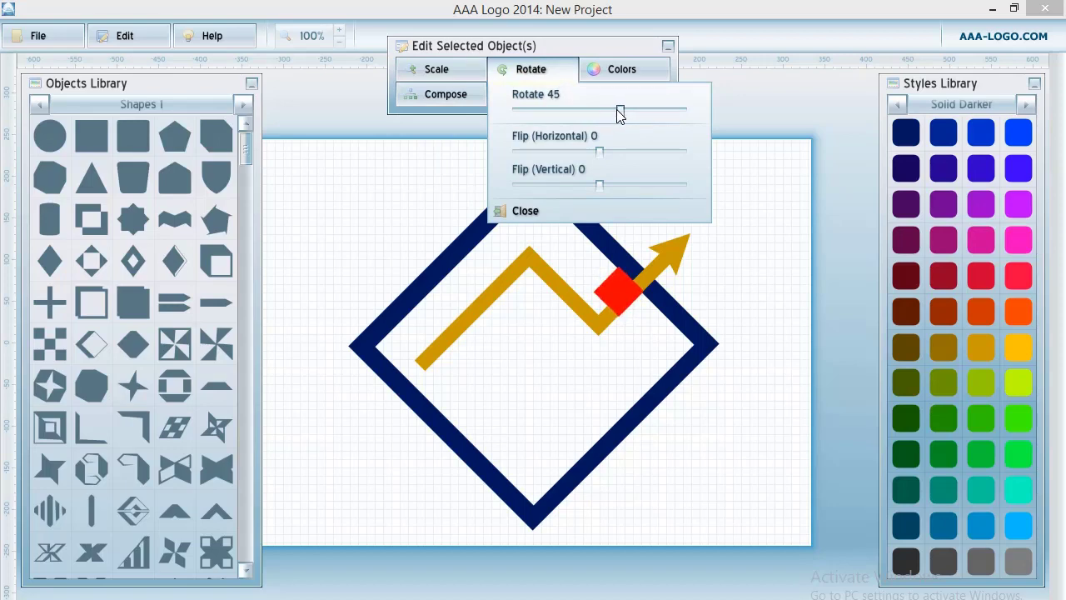
left_click_drag(624, 292, 652, 285)
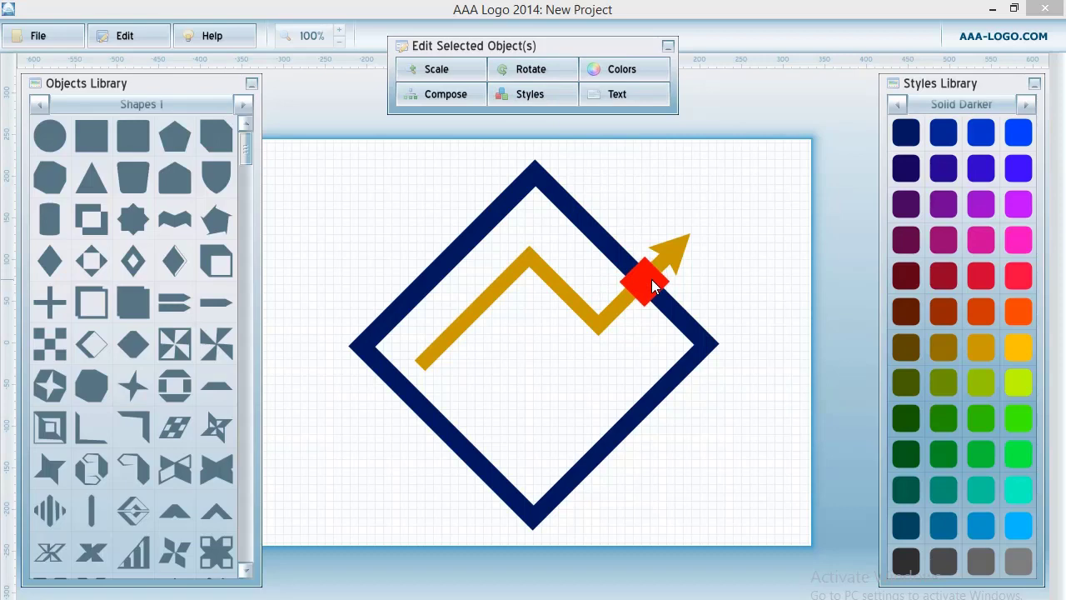
Step: Scale the rotated red square up to 110% over the arrow's crossing
left_click(652, 285)
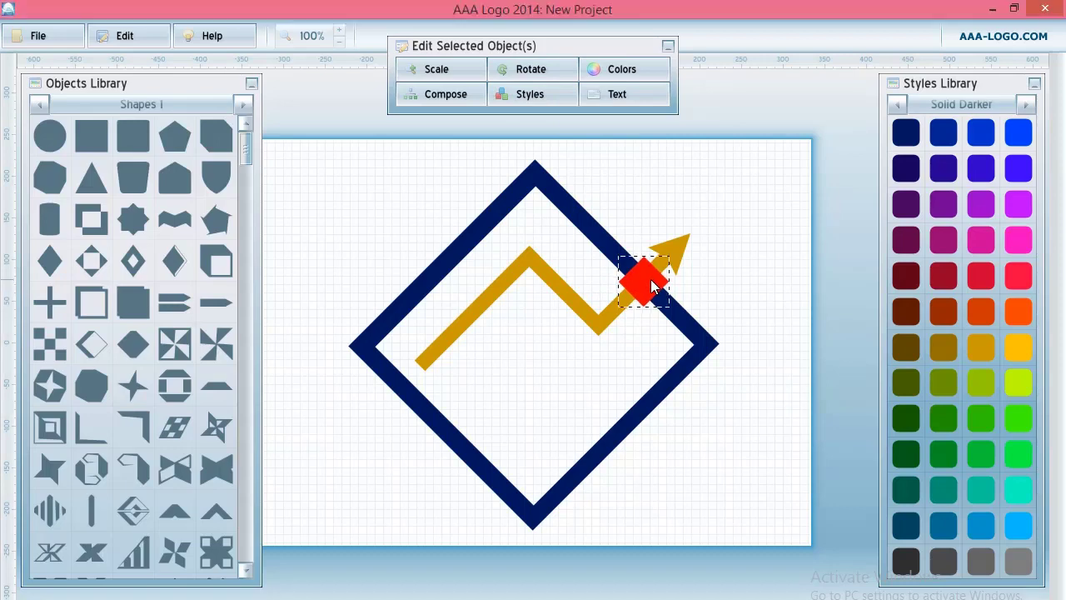
left_click(467, 73)
left_click_drag(507, 137, 517, 139)
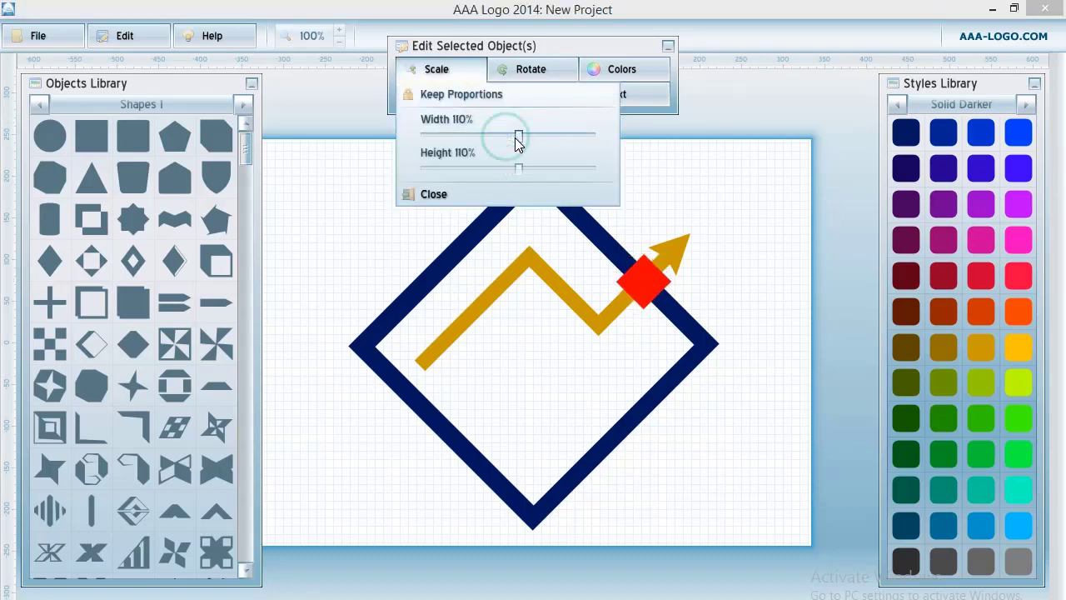
left_click(409, 95)
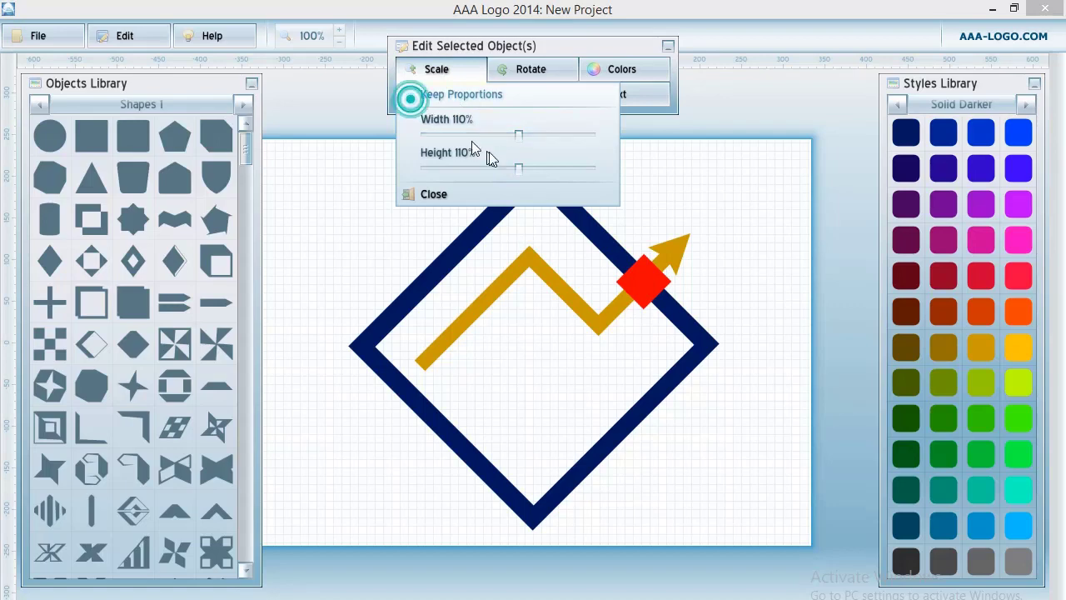
mouse_move(518, 136)
left_mouse_down()
mouse_move(526, 147)
mouse_move(517, 141)
left_mouse_up()
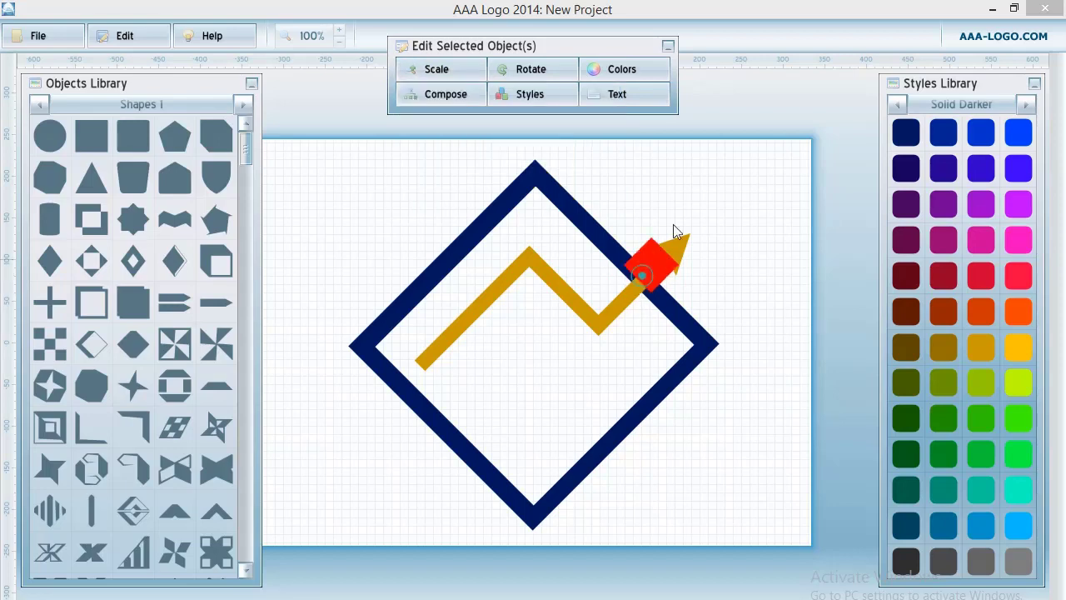
Step: Move the red square to the empty upper-right area of the canvas and rotate it until its sides are horizontal and vertical
left_click_drag(658, 278, 764, 188)
left_click(467, 74)
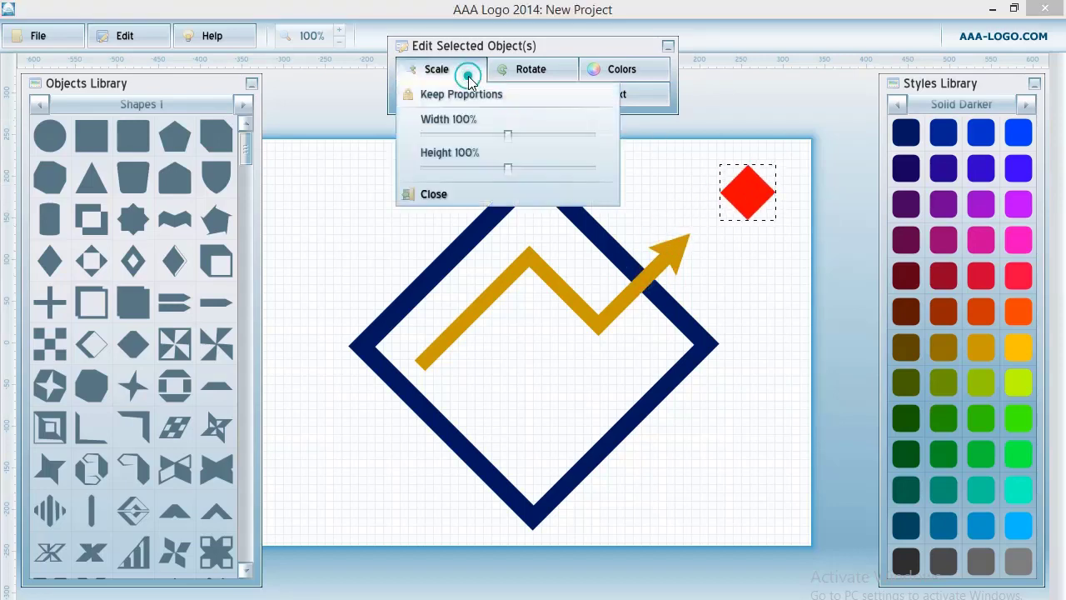
left_click(523, 71)
left_click_drag(600, 111, 533, 115)
left_click(754, 196)
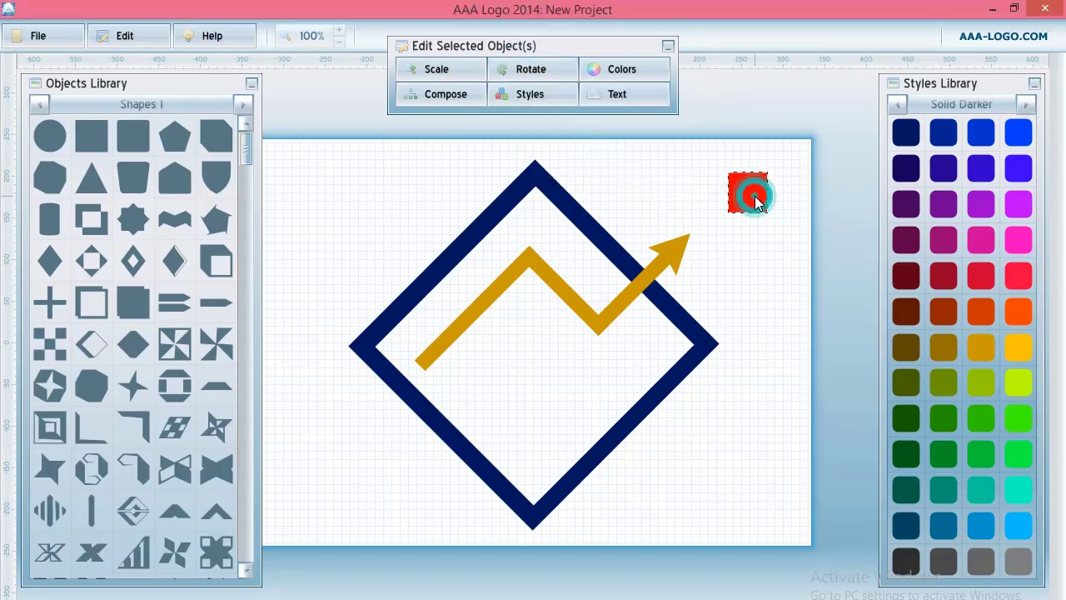
Step: Stretch only the red square's width, making a rectangle about twice as wide as it is tall
left_click(456, 75)
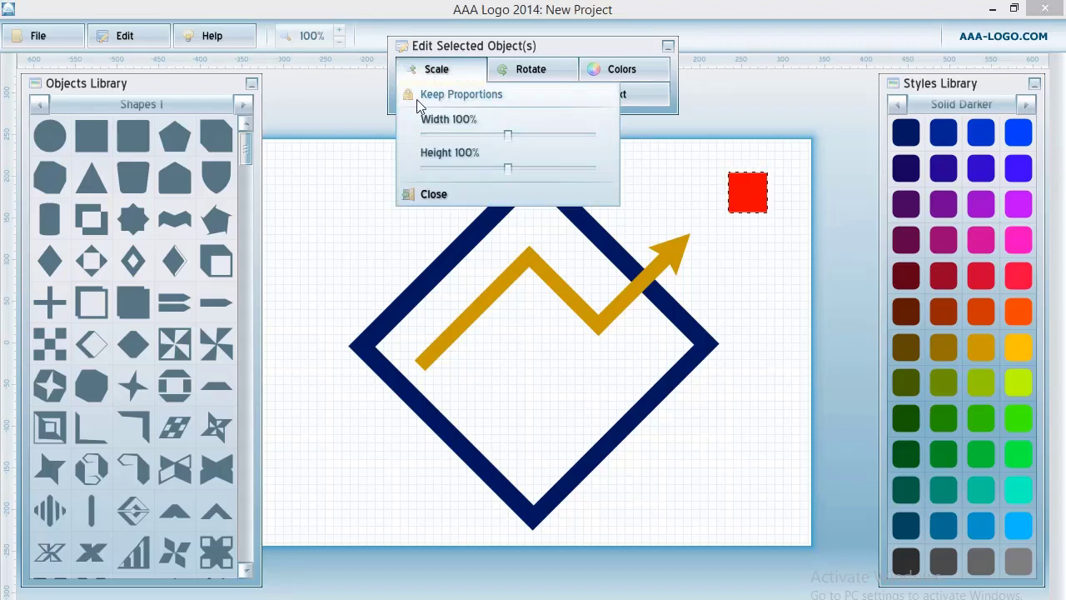
left_click_drag(540, 138, 546, 136)
left_click(711, 179)
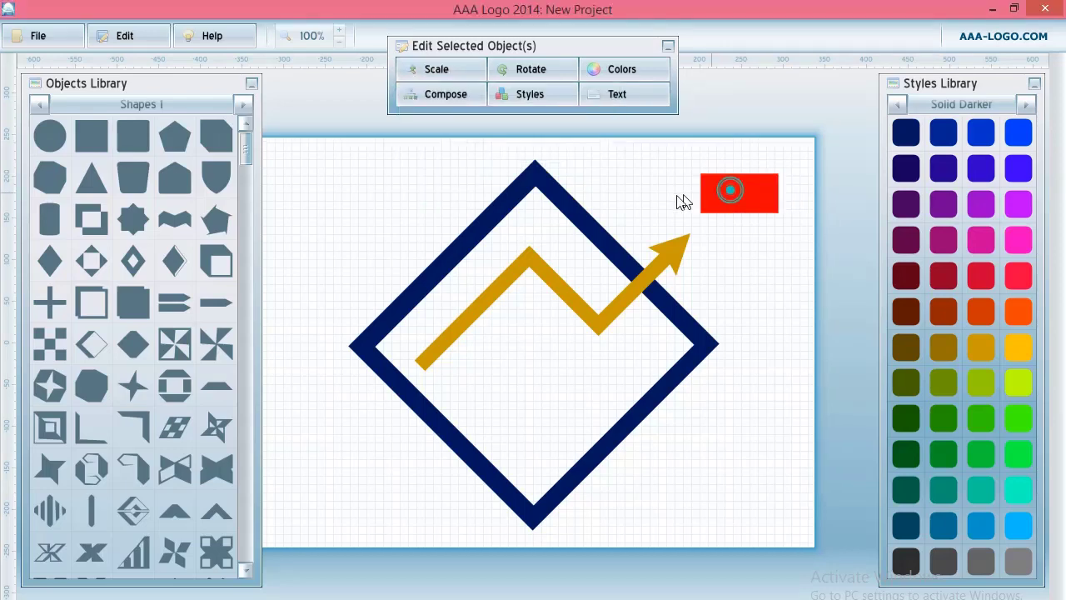
Step: Rotate the red rectangle parallel to the diamond's upper-right edge and place it over the arrow's crossing
left_click(531, 70)
left_click_drag(600, 110, 619, 114)
left_click(750, 212)
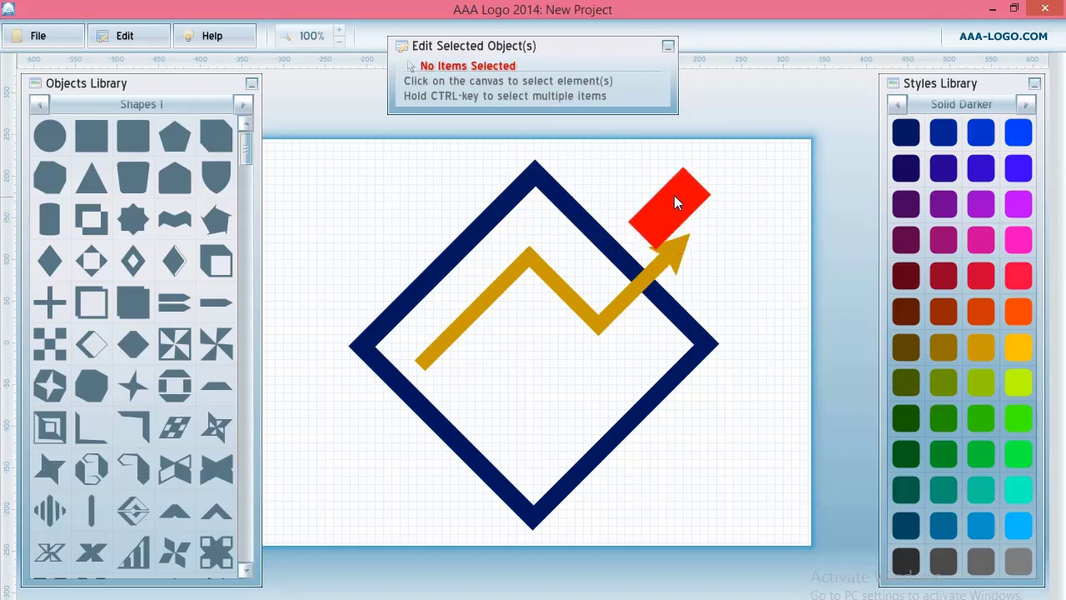
left_click(673, 195)
left_click(531, 70)
left_click_drag(599, 111, 555, 114)
left_click(721, 214)
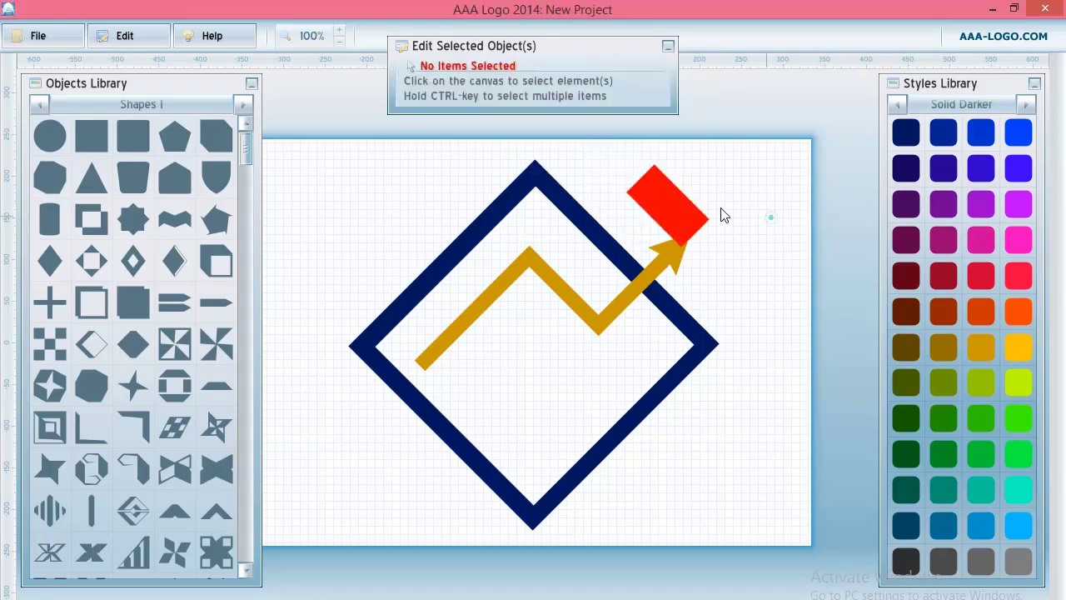
left_click_drag(674, 209, 650, 284)
right_click(640, 269)
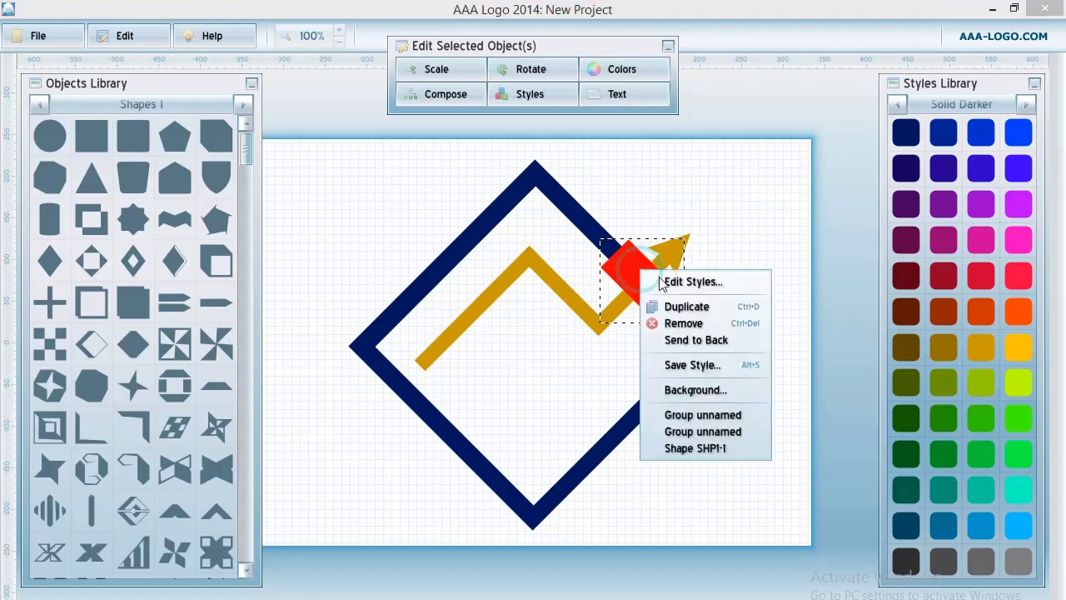
left_click(684, 339)
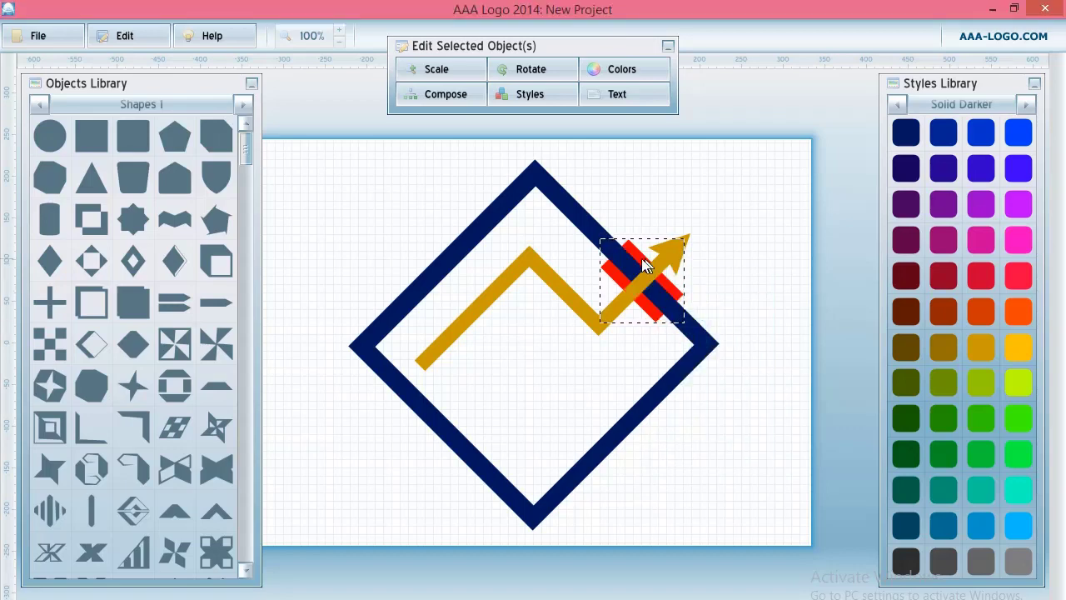
right_click(637, 263)
left_click(675, 320)
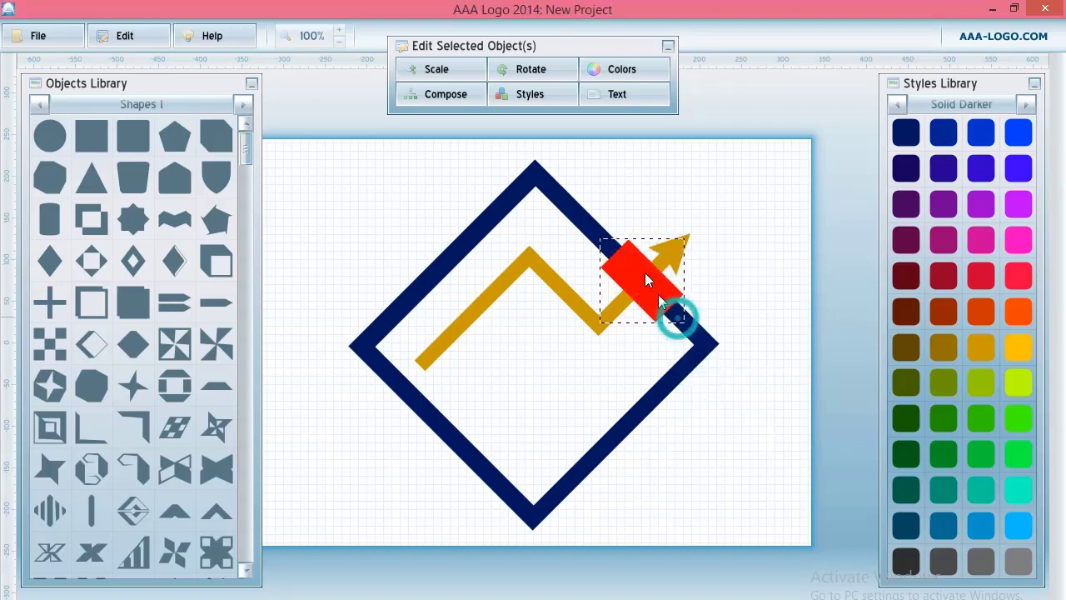
Step: Bring the gold zigzag arrow to the front, above the red rectangle
right_click(553, 285)
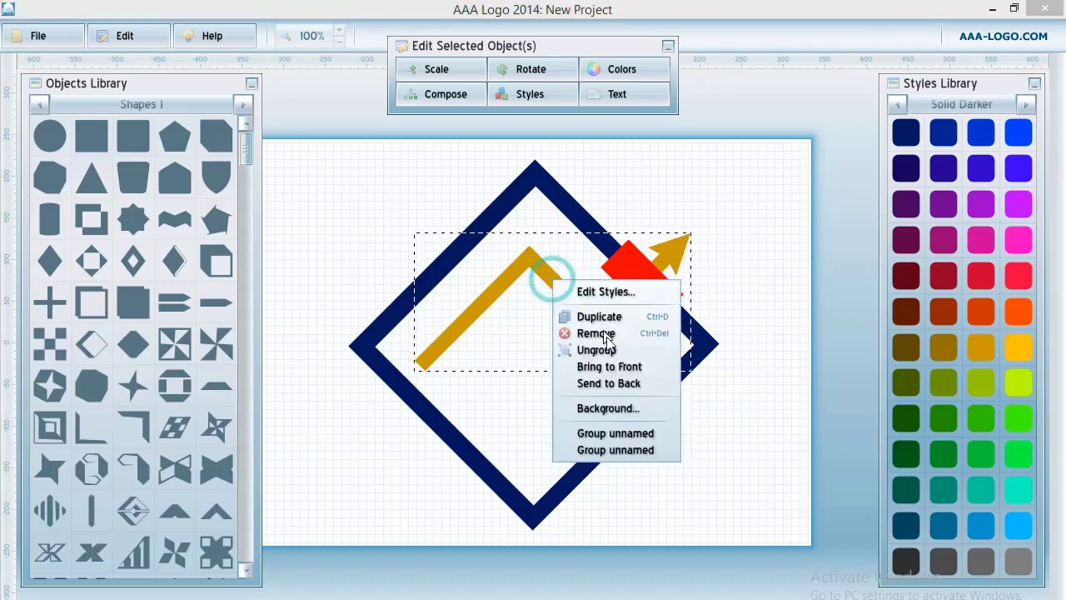
left_click(606, 364)
Step: Set the red rectangle's composition to Knockout Mask in its General styles, cutting a gap in the diamond's edge
left_click(655, 293)
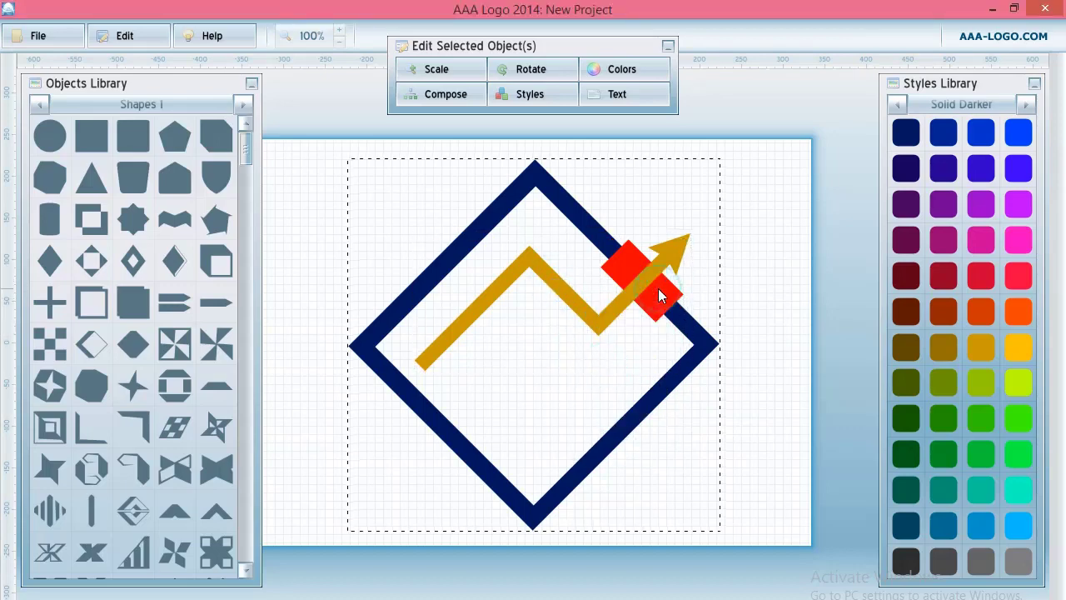
left_click(657, 292)
left_click(666, 296)
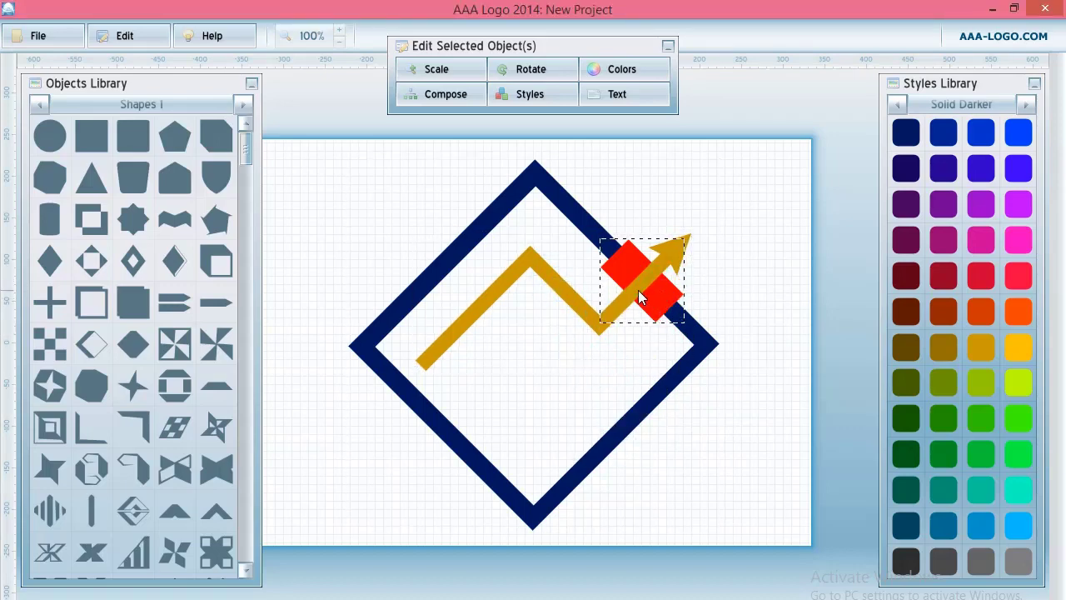
double_click(662, 292)
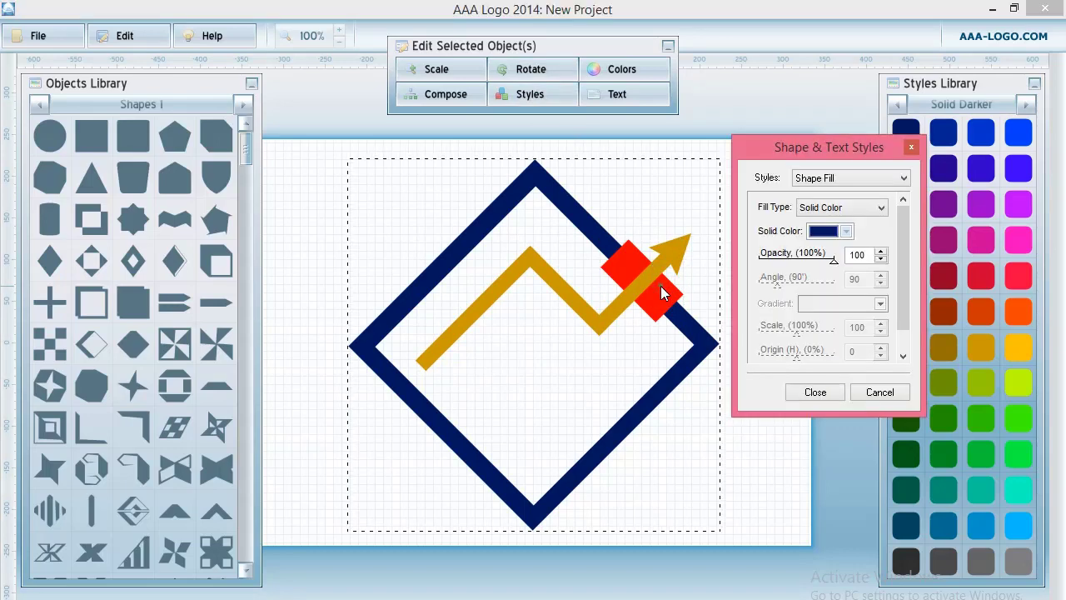
double_click(658, 295)
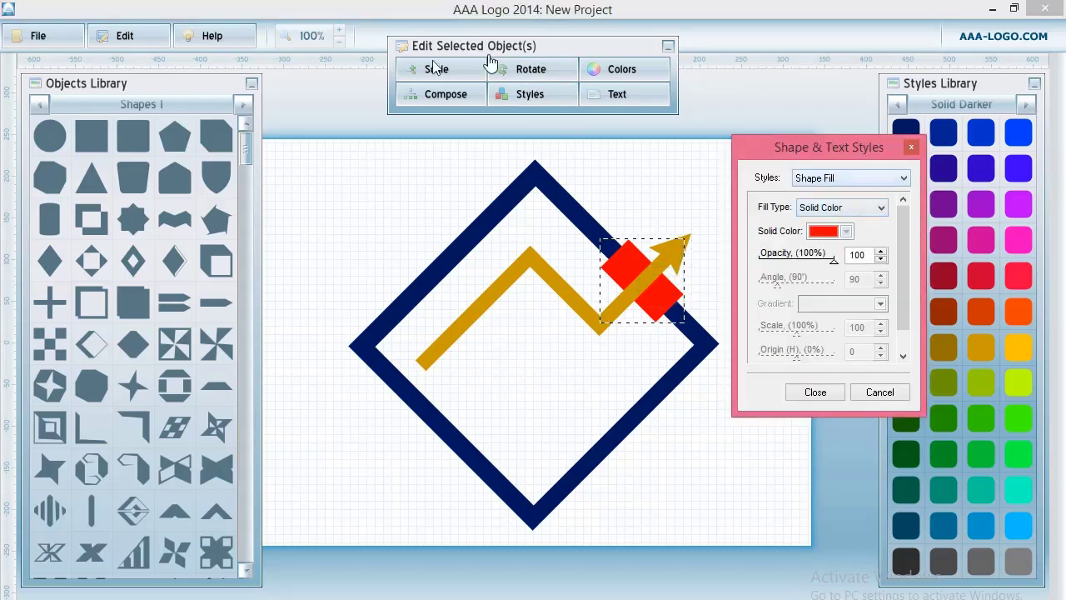
left_click(491, 92)
left_click(538, 122)
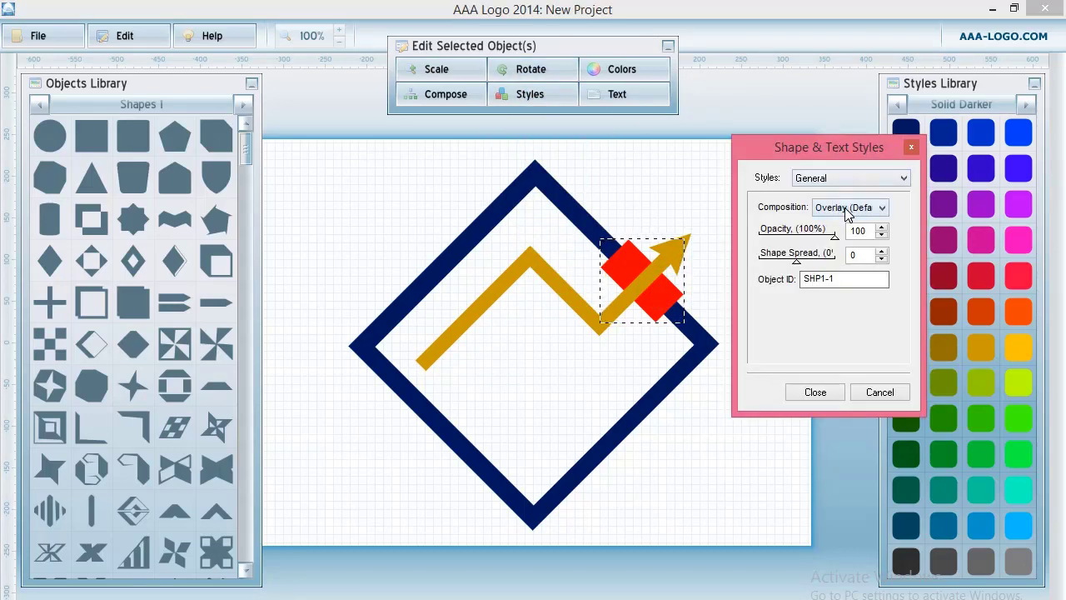
left_click(850, 207)
left_click(837, 225)
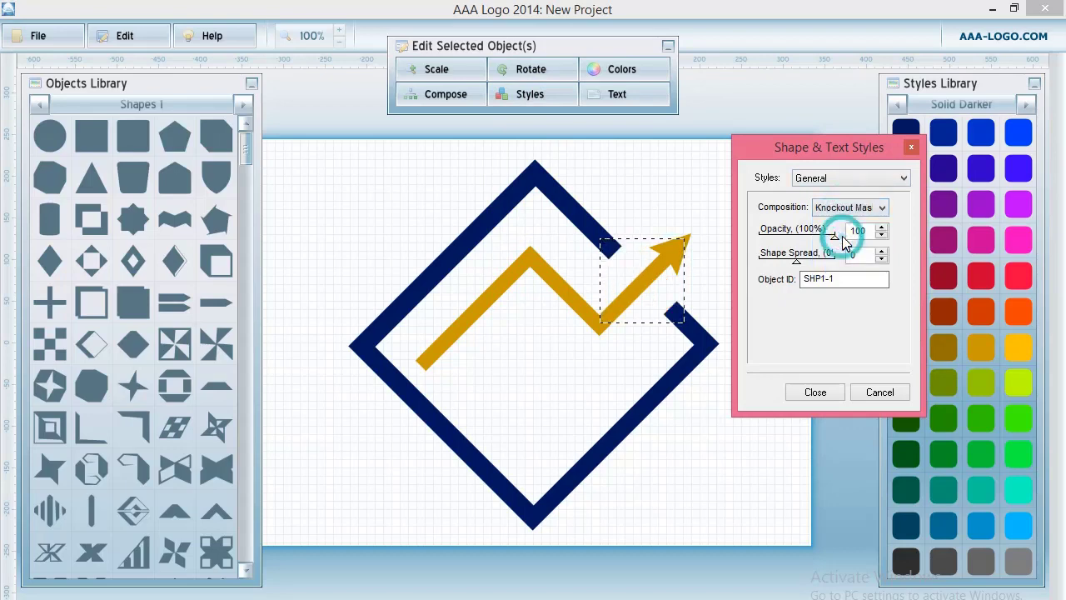
left_click(813, 392)
Step: Nudge the navy diamond outline and the gold zigzag arrow slightly left
left_click(517, 275)
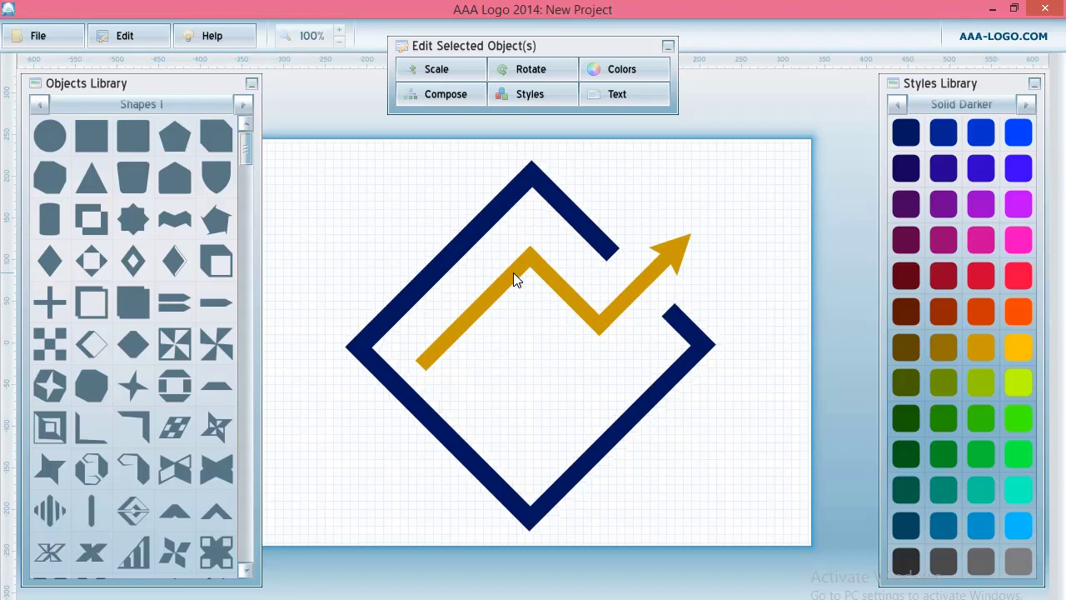
left_click(513, 272)
left_click(488, 304)
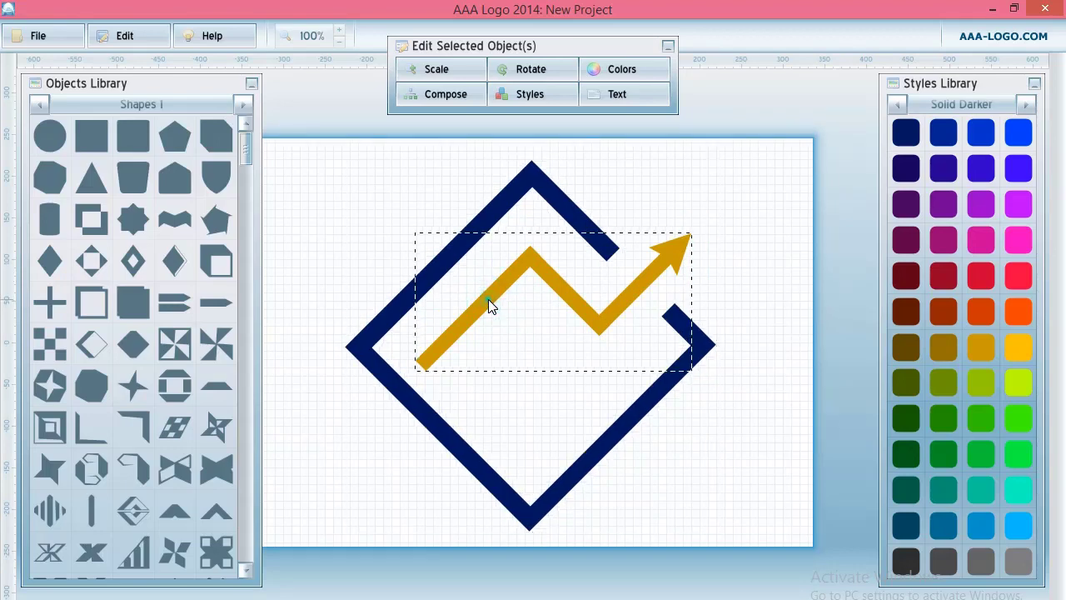
left_click(487, 301)
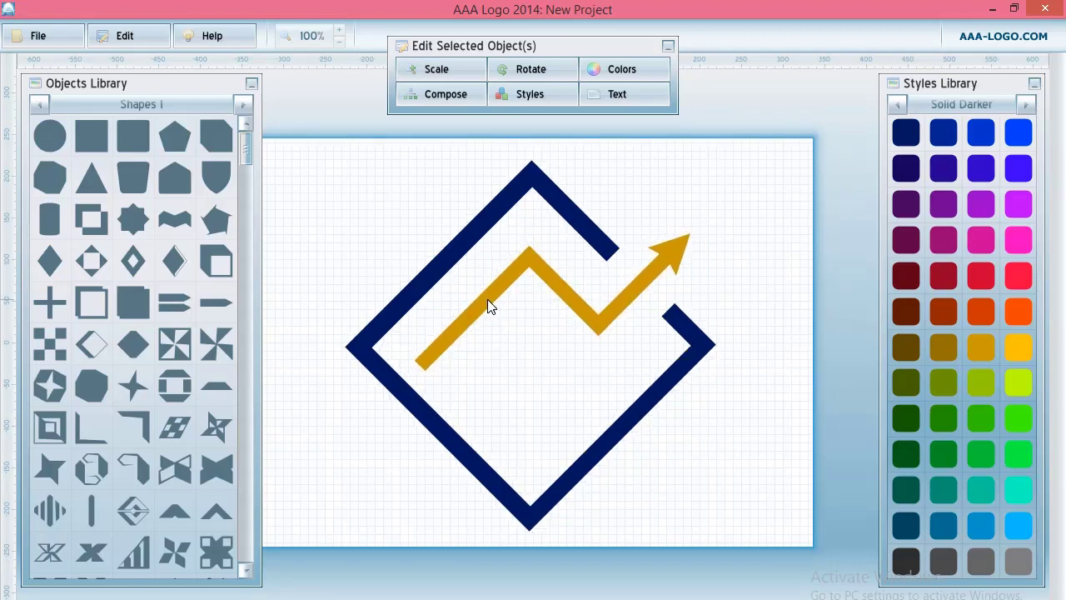
left_click(490, 306)
Step: Group the diamond outline, its cutout mask and the gold arrow, and move the group slightly up
left_click_drag(324, 171, 694, 504)
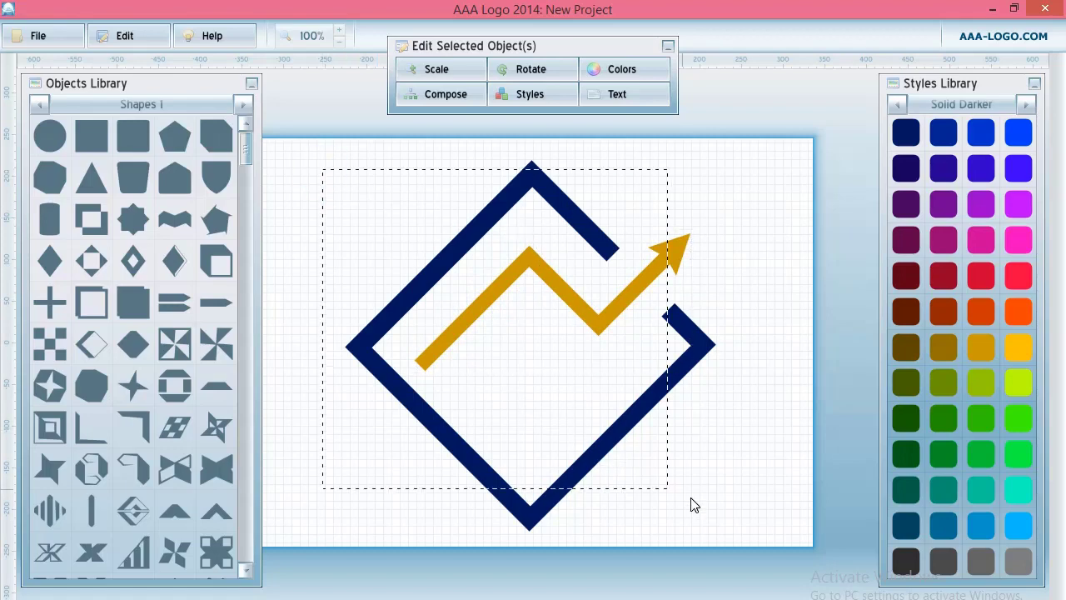
right_click(569, 312)
left_click(620, 379)
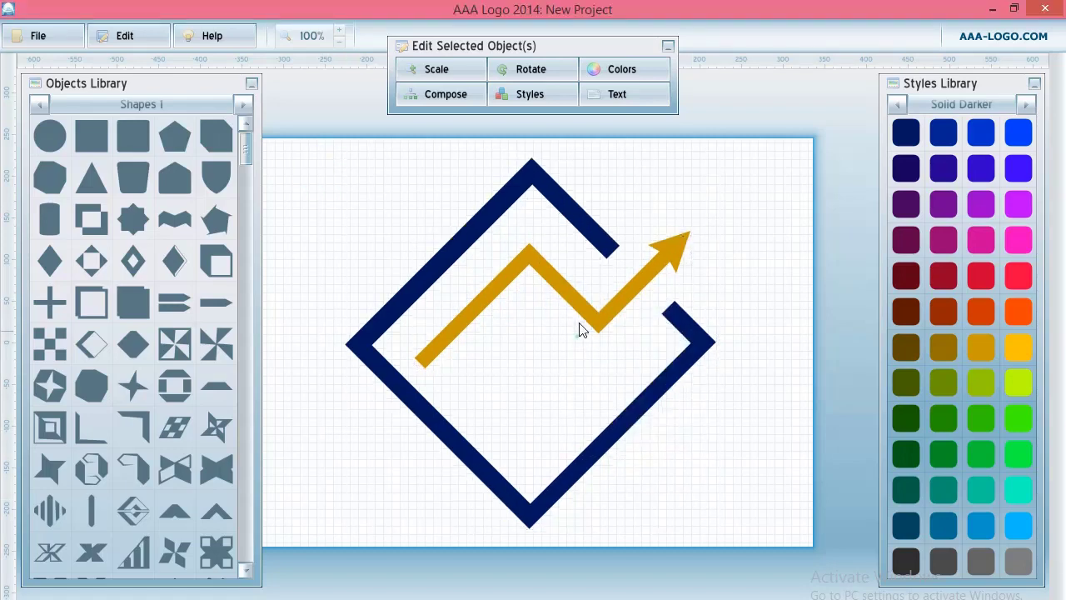
left_click(283, 208)
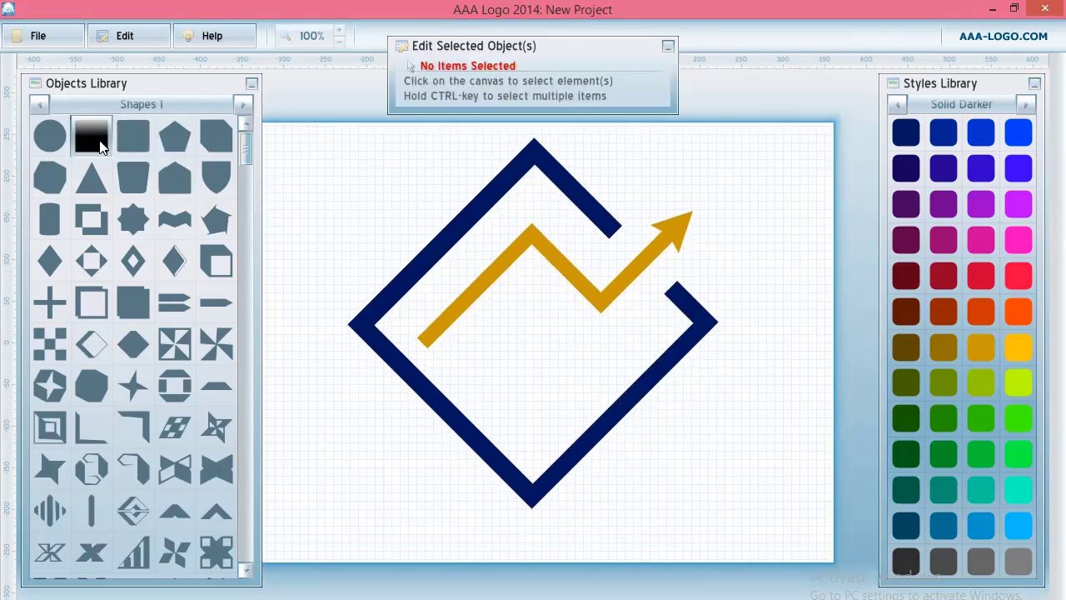
Step: Add a square from Shapes 1 and reshape it into a tall bar of 19% width just left below the arrow's peak
left_click(99, 146)
left_click(429, 71)
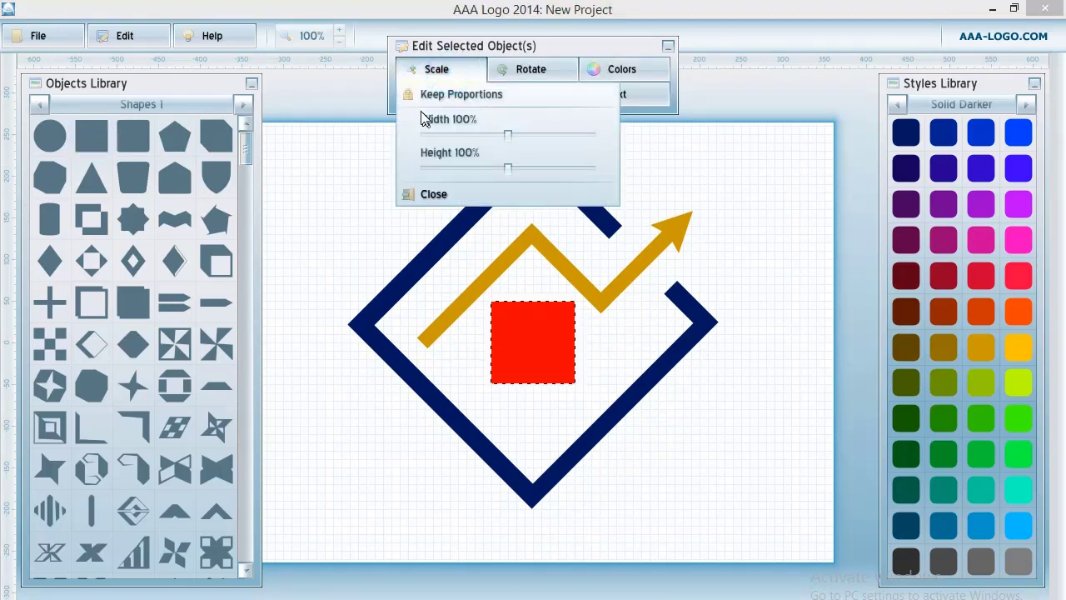
left_click_drag(508, 136, 449, 140)
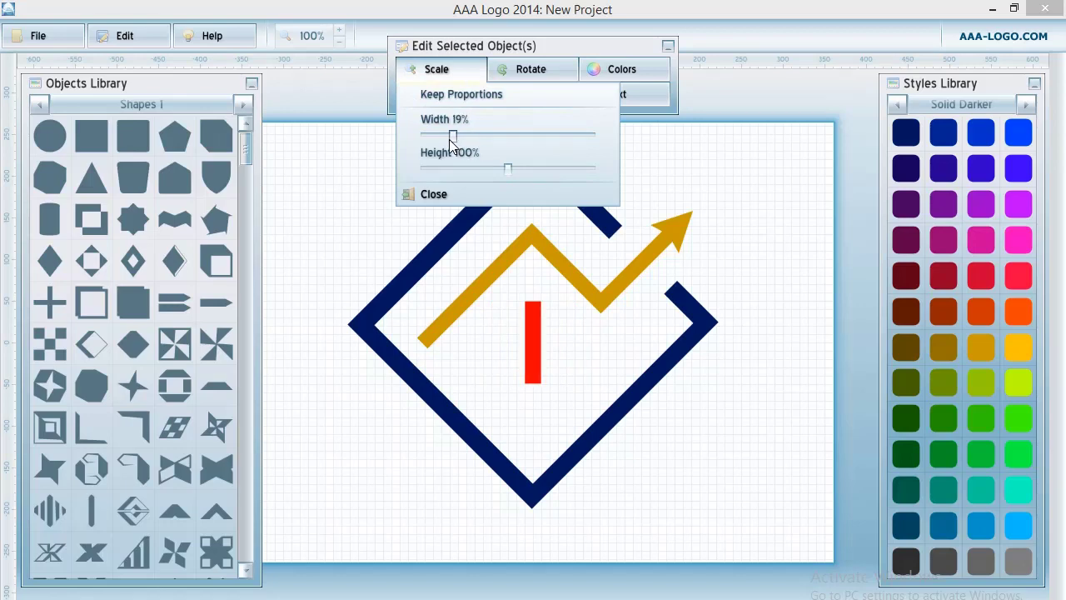
left_click_drag(522, 169, 558, 179)
left_click_drag(534, 316, 518, 333)
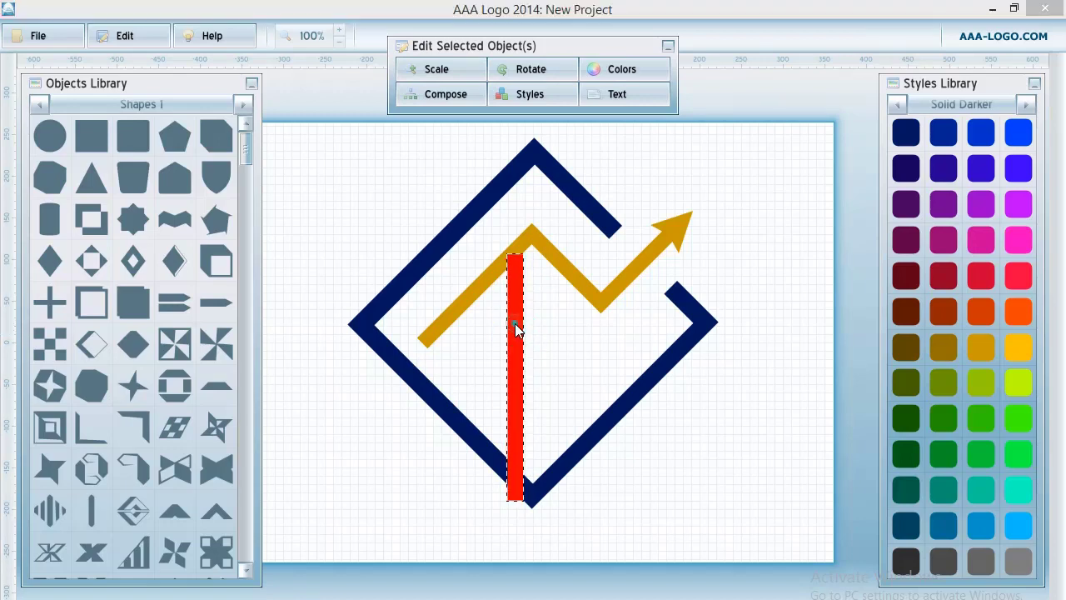
Step: Duplicate the tall red bar three times and space the copies as four vertical bars, two on each side of the arrow's peak
right_click(517, 330)
left_click(535, 356)
left_click_drag(535, 356, 518, 339)
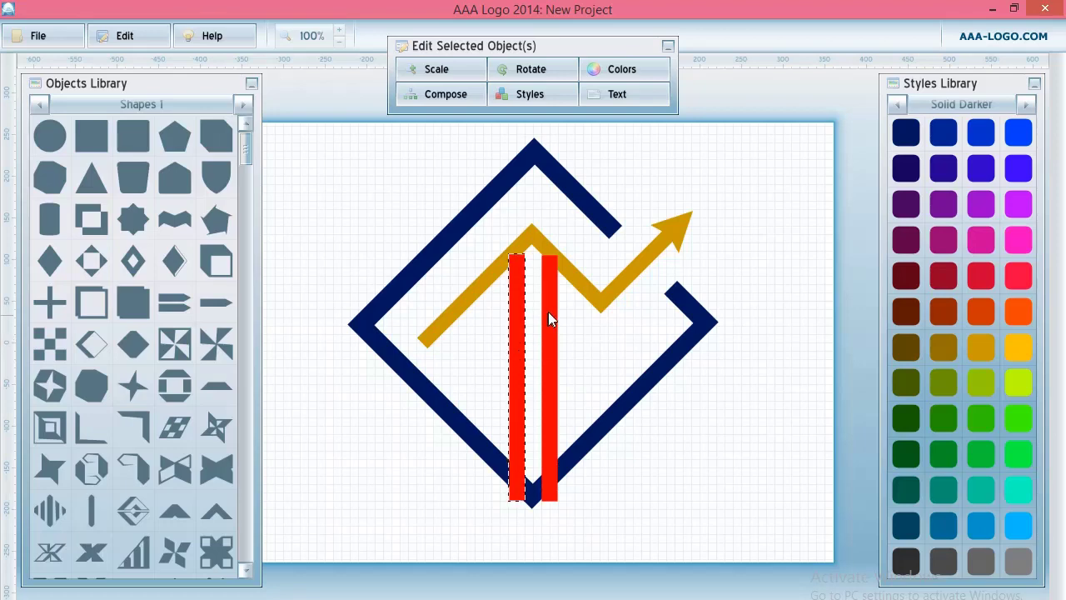
right_click(520, 309)
left_click(550, 346)
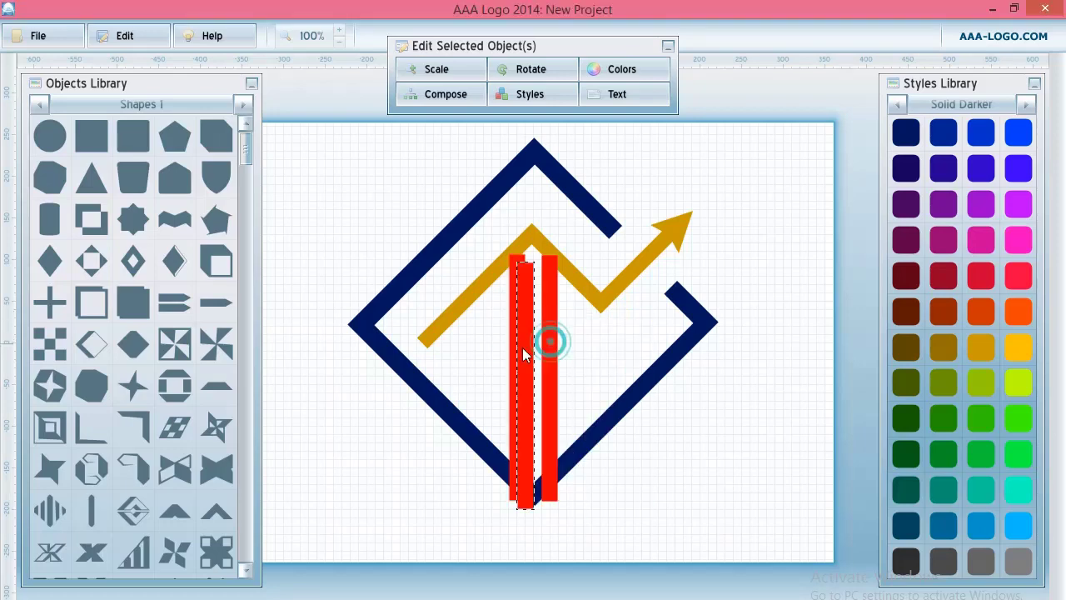
left_click_drag(524, 345, 490, 358)
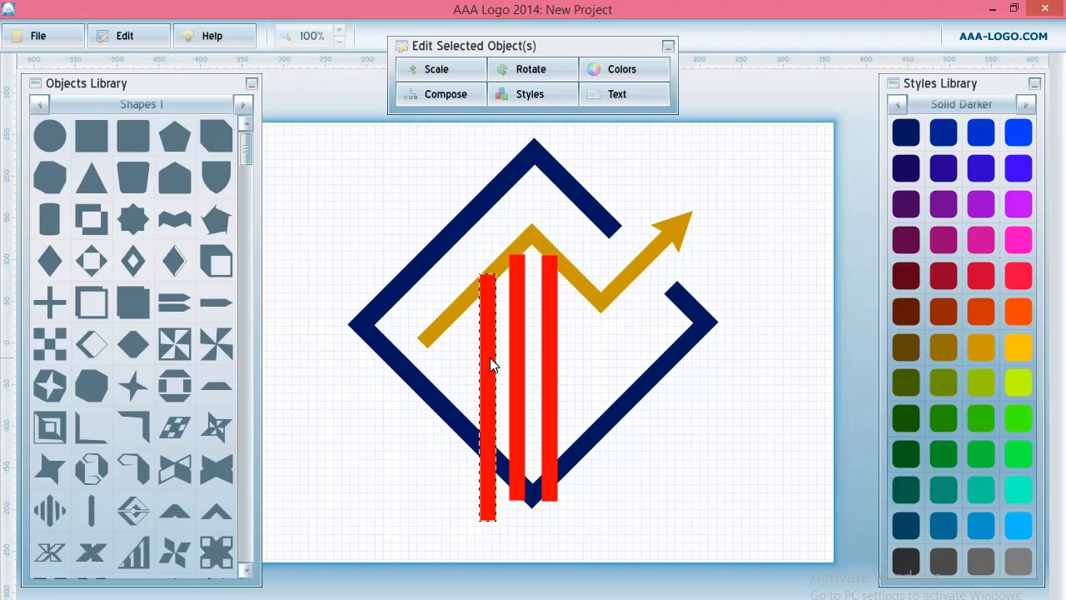
right_click(488, 359)
left_click(532, 391)
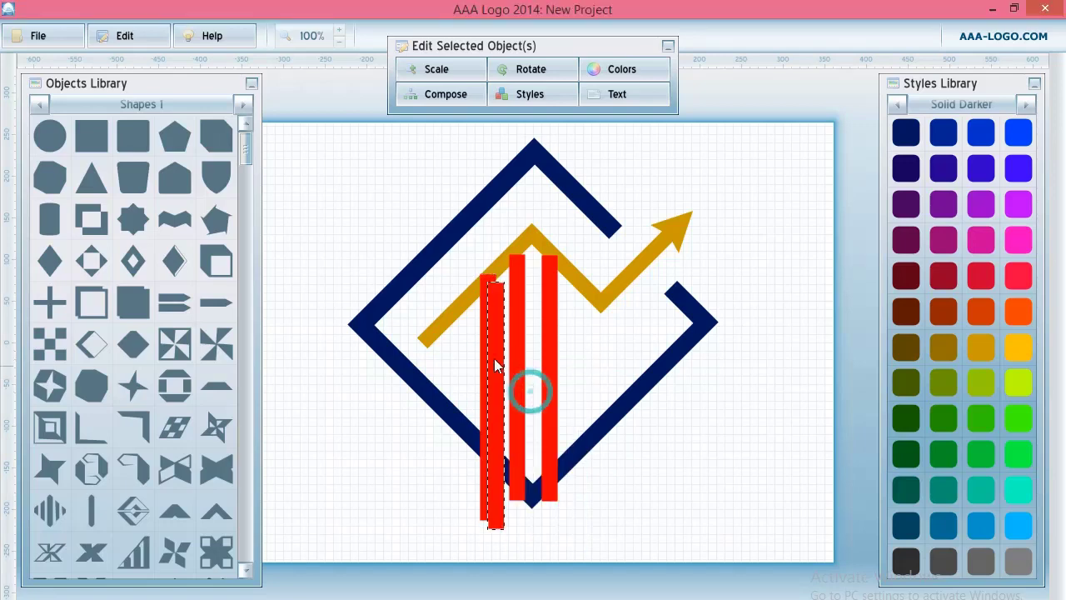
left_click_drag(497, 357, 583, 356)
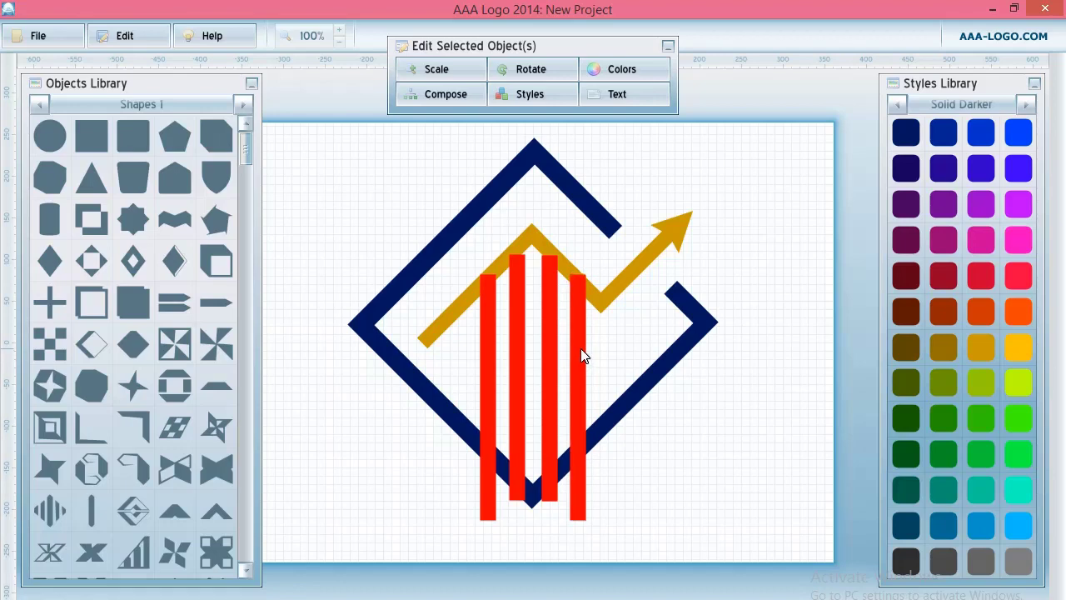
Step: Nudge the inner red bar just left of the arrow's peak and scale its height to 106%
left_click(516, 333)
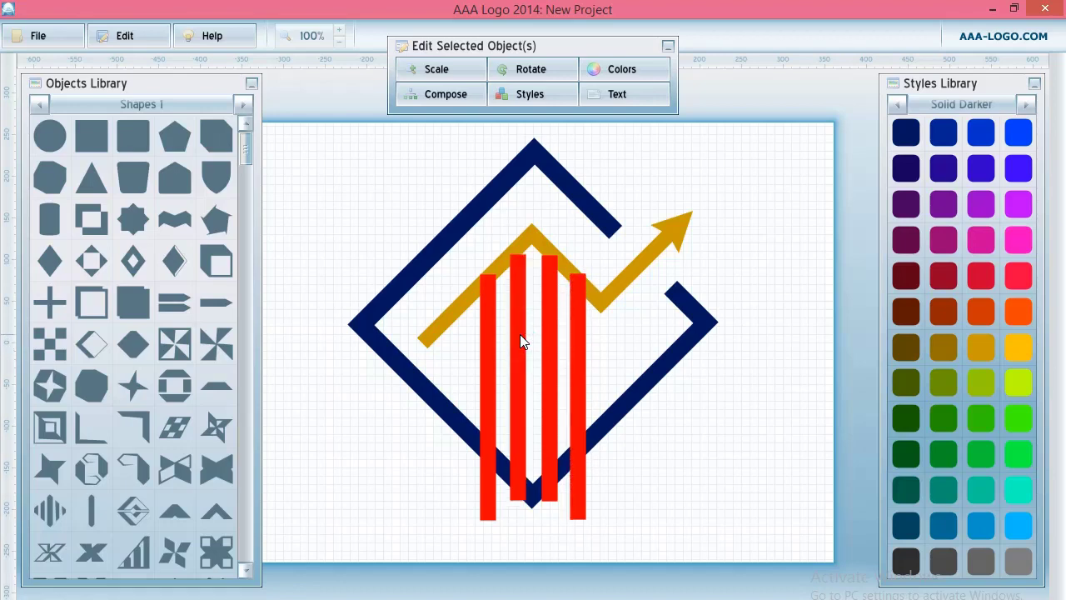
left_click_drag(519, 334, 518, 336)
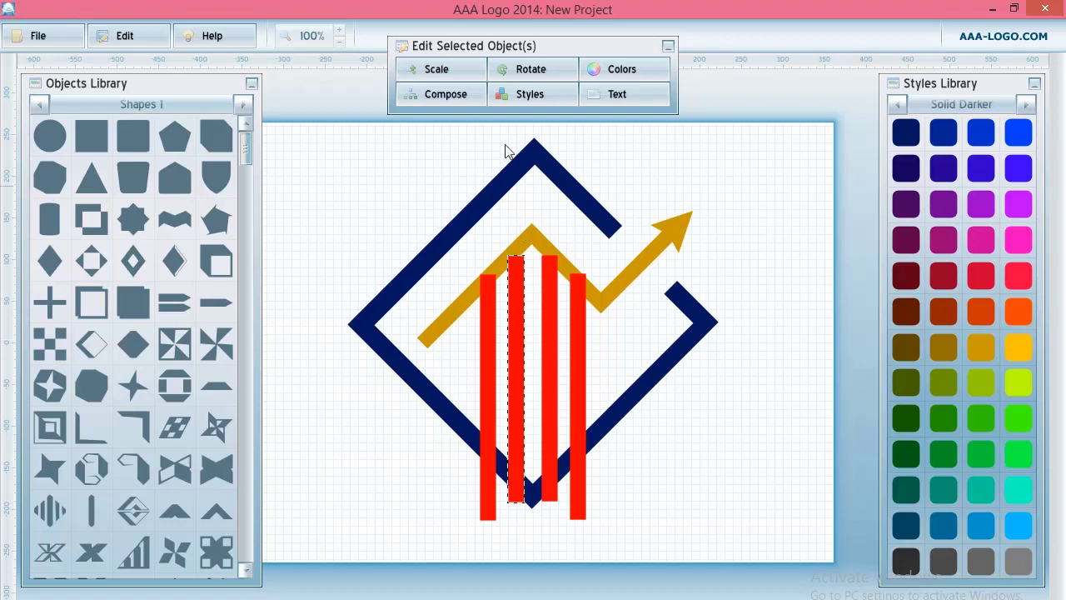
left_click(448, 71)
left_click(407, 94)
left_click_drag(508, 169, 513, 173)
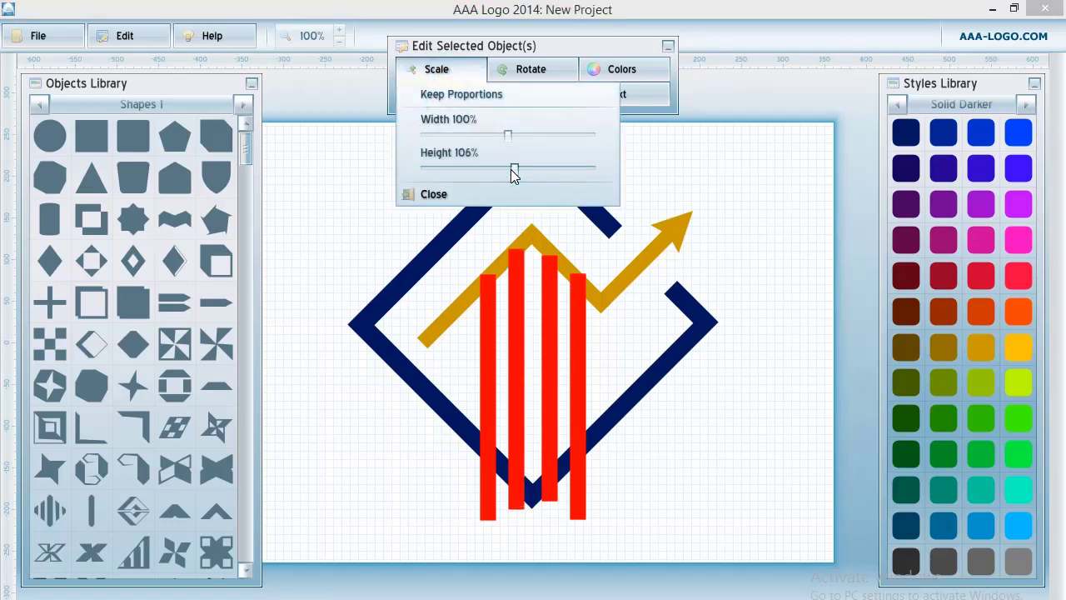
Step: Nudge the inner red bar just right of the arrow's peak slightly left and scale its height to 105%
left_click(553, 298)
left_click(550, 301)
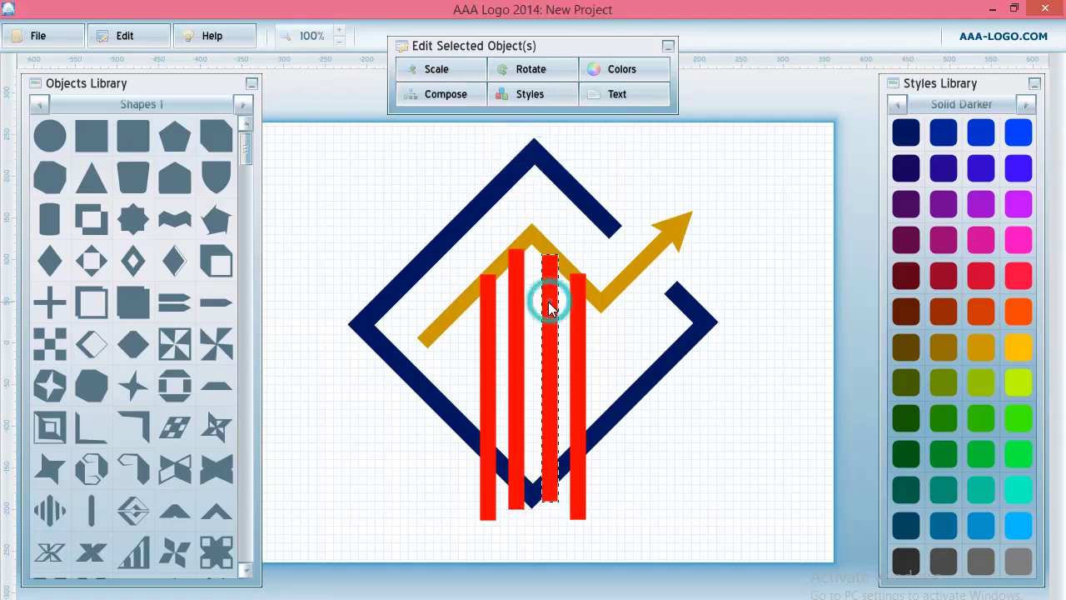
left_click_drag(550, 310, 546, 302)
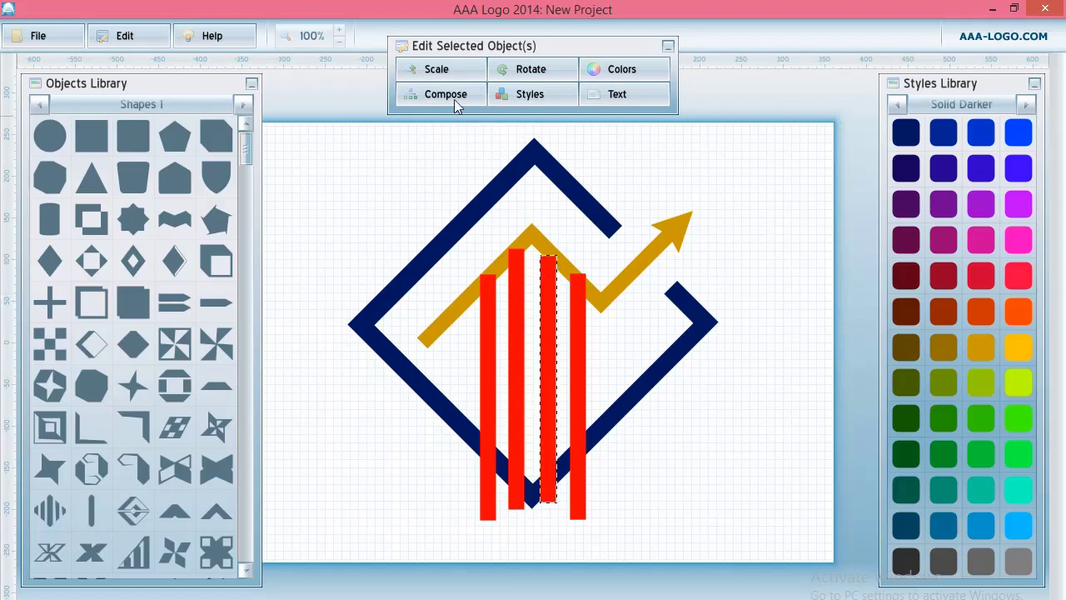
left_click(441, 71)
left_click_drag(508, 168, 511, 168)
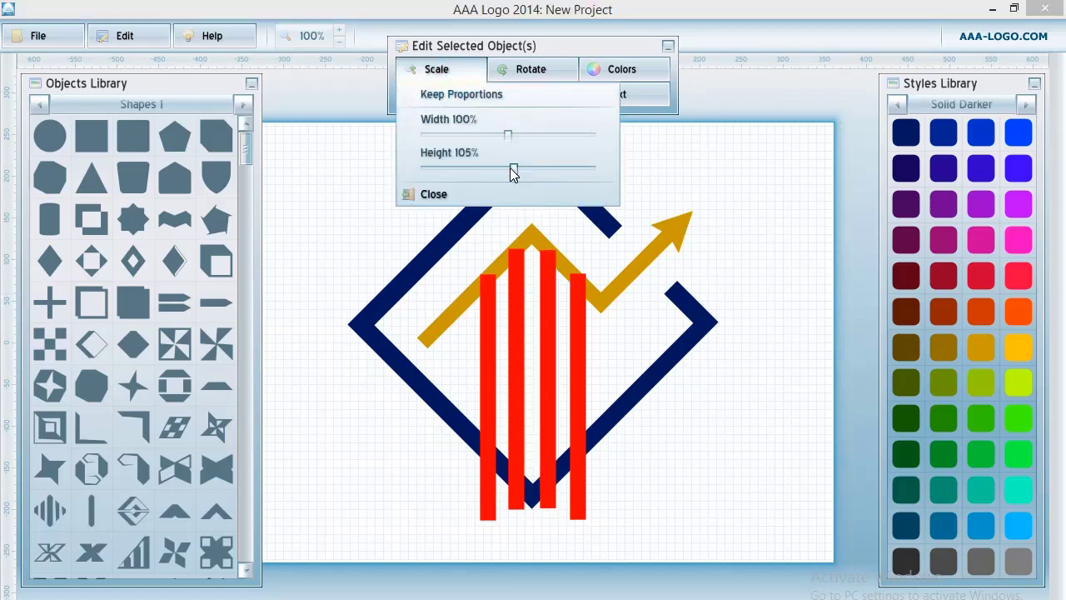
Step: Move the two outer red bars slightly down so their tops sit on the gold arrow line
left_click(582, 338)
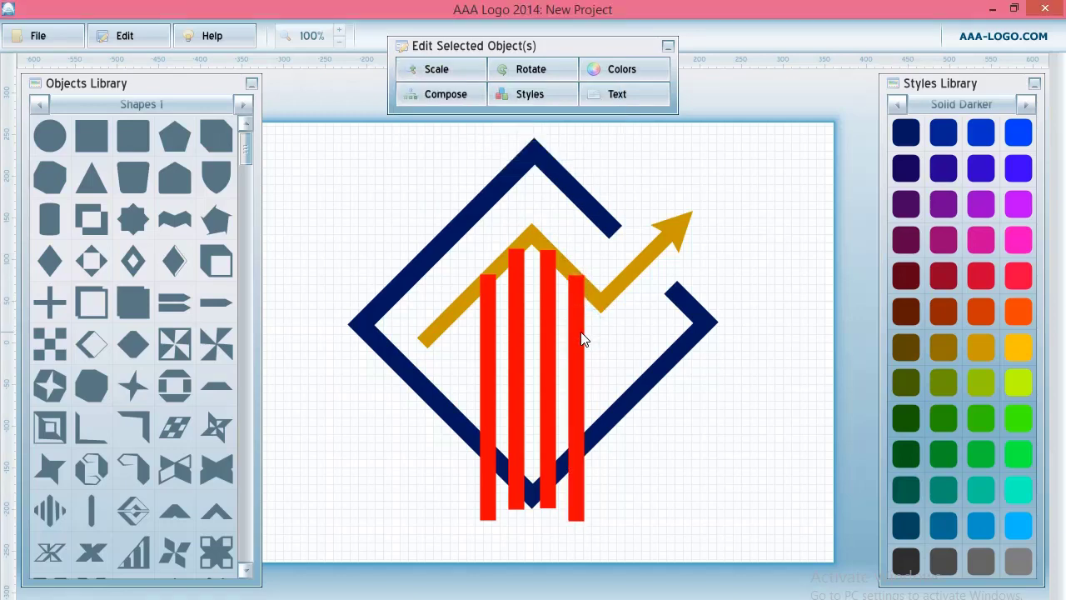
left_click_drag(583, 338, 585, 342)
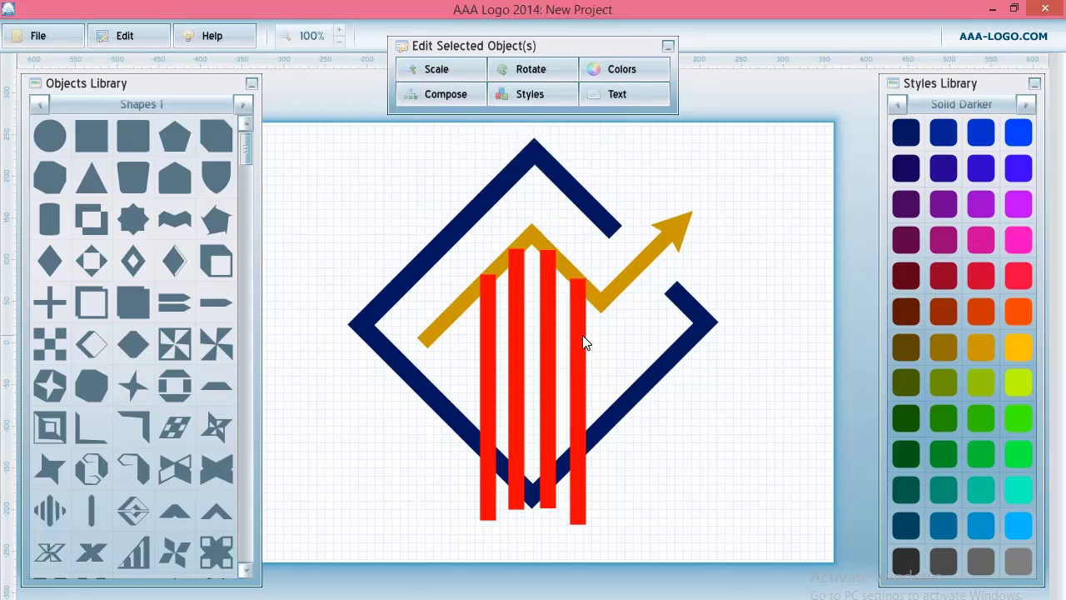
left_click(489, 339)
left_click_drag(493, 344, 494, 349)
Step: Duplicate the outer red bar twice and place one lower copy at each end of the row of bars
left_click(579, 348)
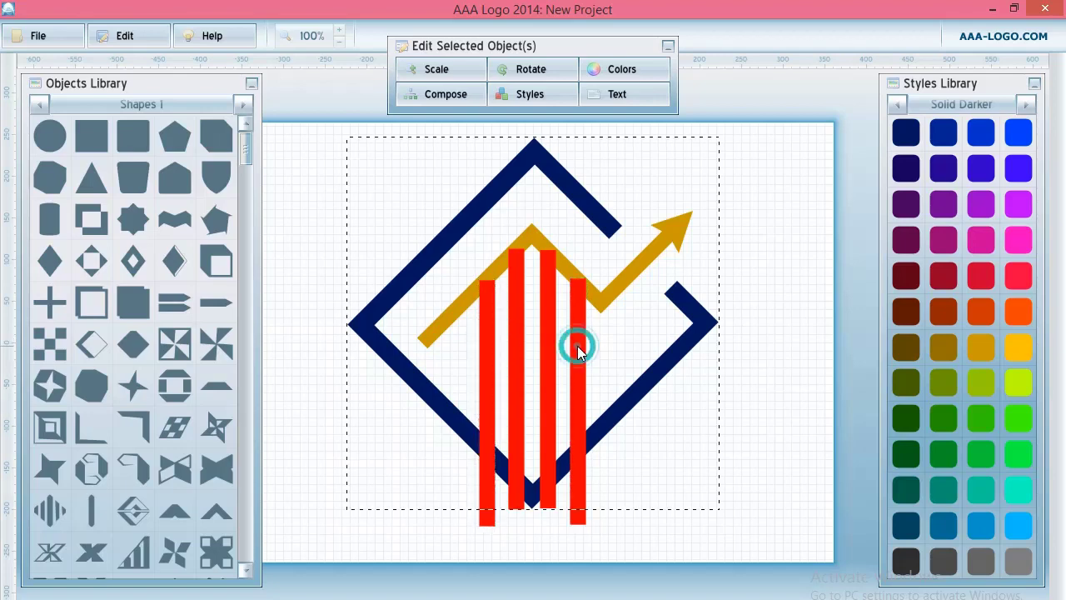
right_click(578, 348)
left_click(619, 384)
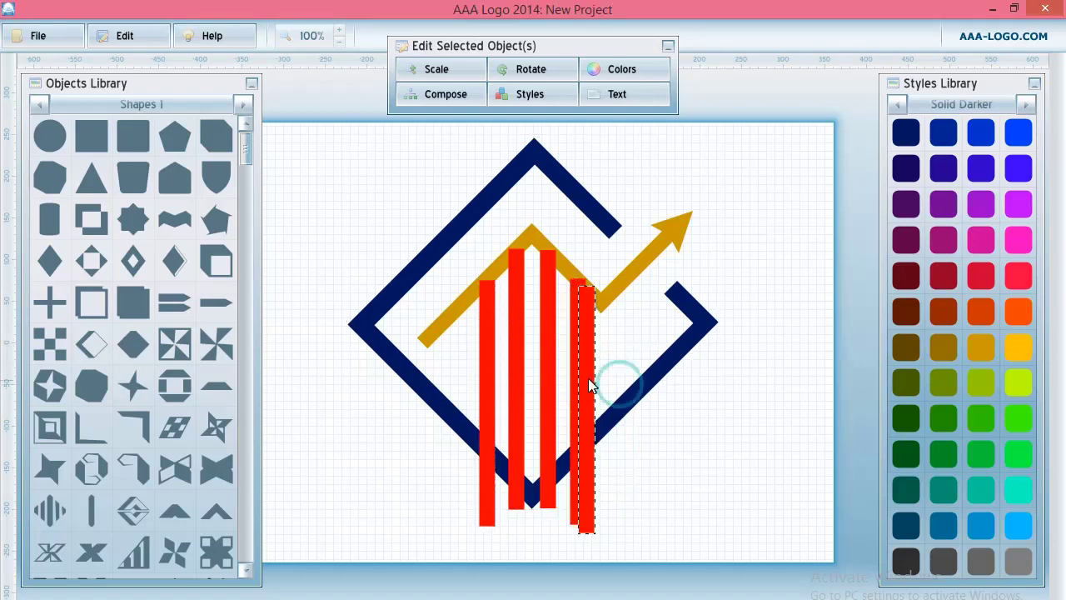
left_click_drag(605, 377, 457, 394)
right_click(613, 398)
left_click(638, 425)
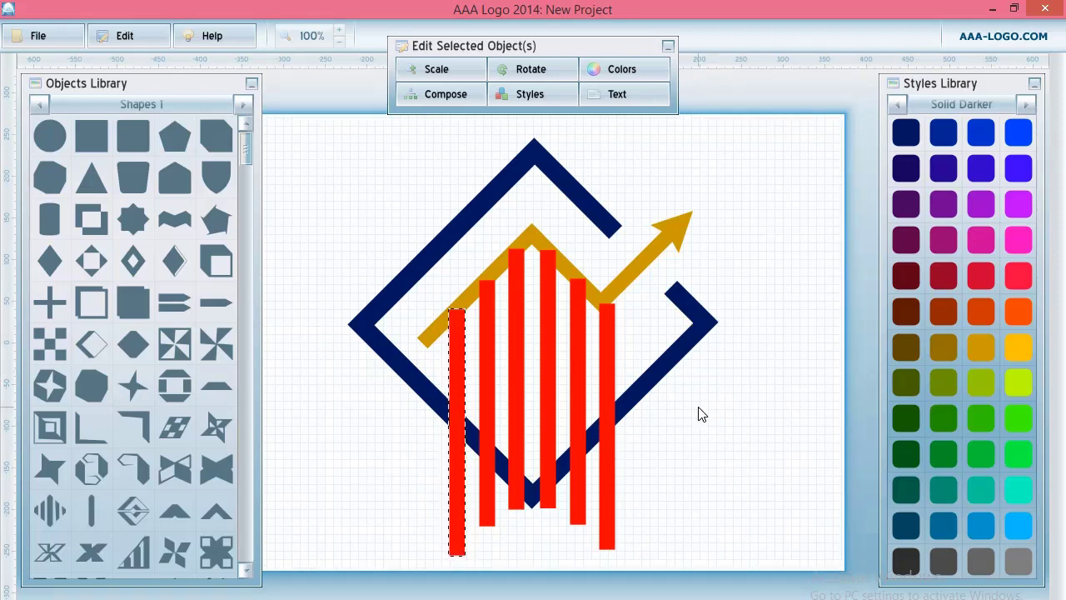
left_click(689, 382)
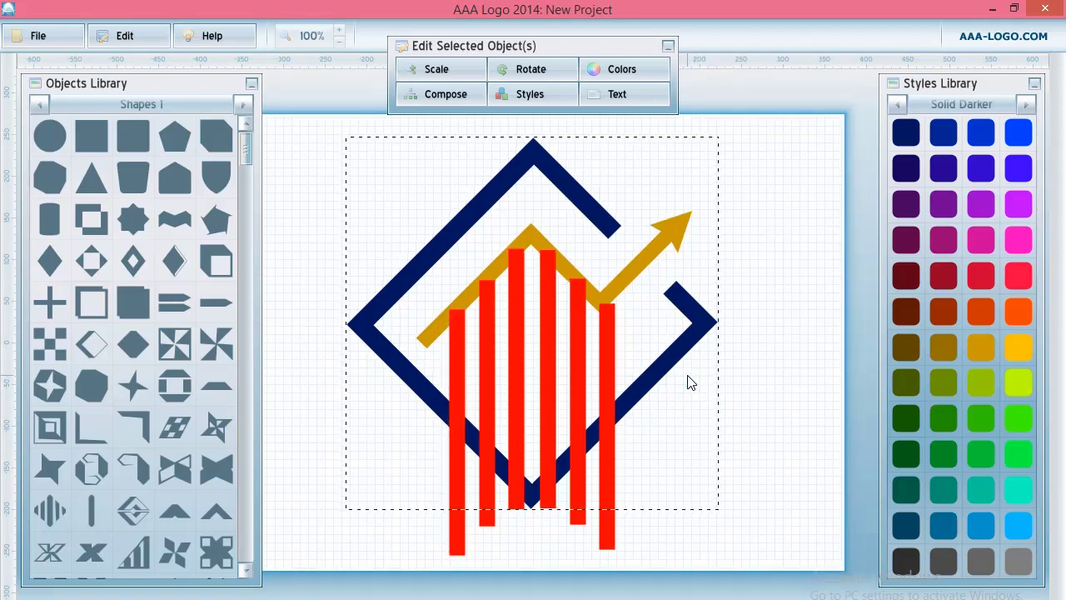
left_click(772, 371)
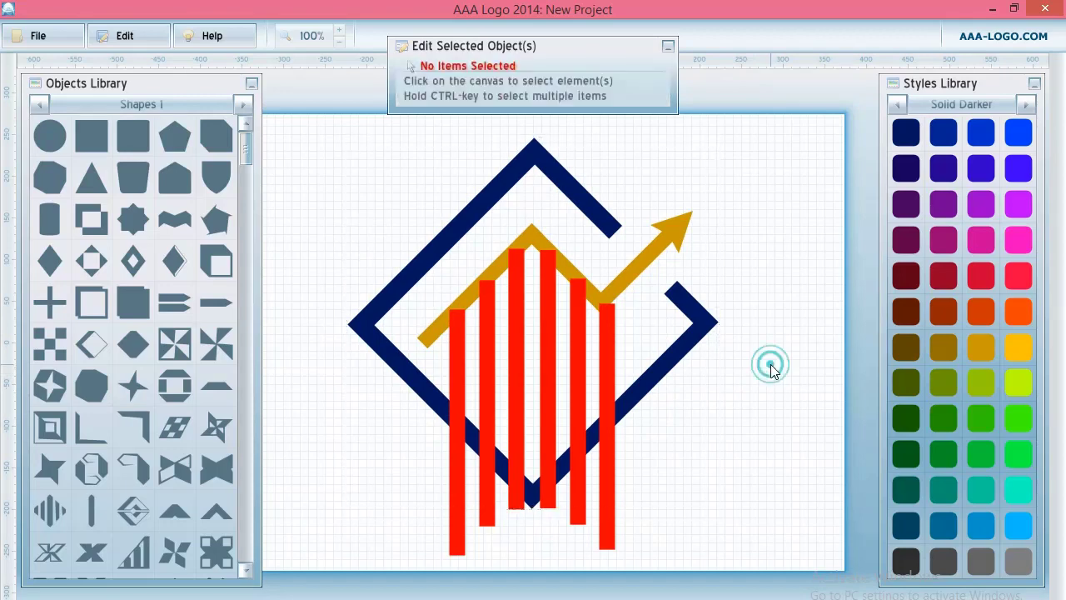
Step: Duplicate the rightmost red bar, place the copy in the empty area right of the diamond, and scale it shorter and narrower
left_click(608, 350)
right_click(610, 356)
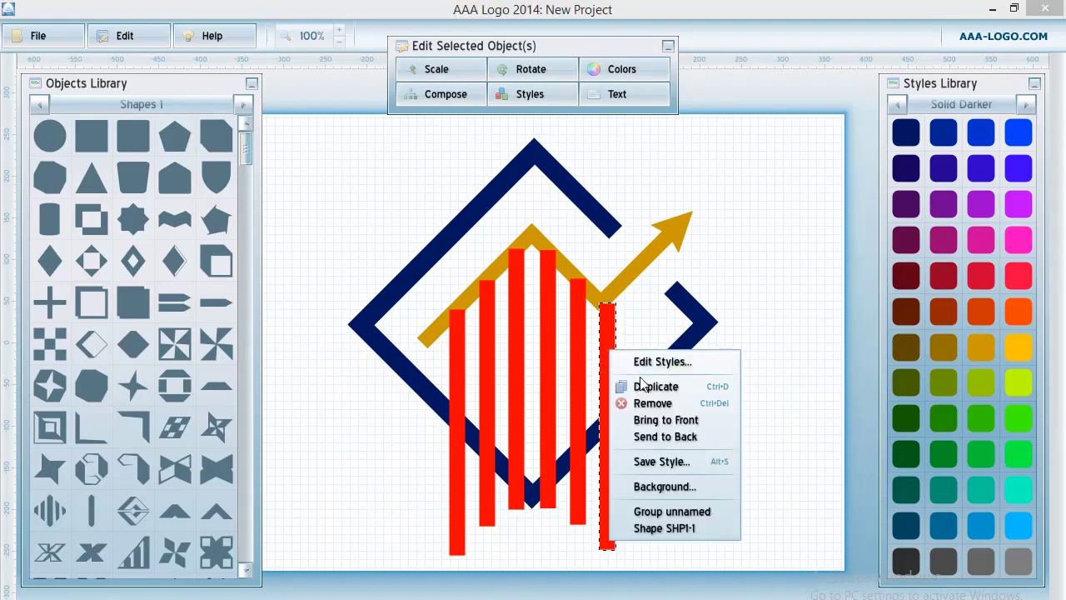
left_click(645, 385)
left_click_drag(626, 376, 763, 332)
left_click(431, 70)
left_click_drag(508, 165, 465, 169)
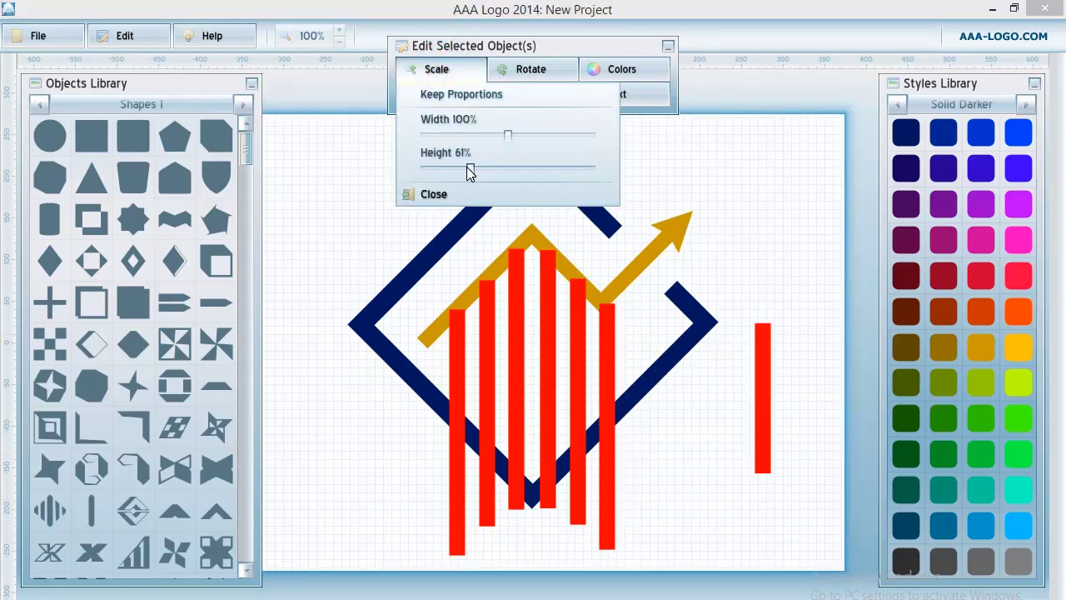
left_click_drag(469, 167, 467, 168)
left_click_drag(505, 132, 479, 143)
left_click(726, 205)
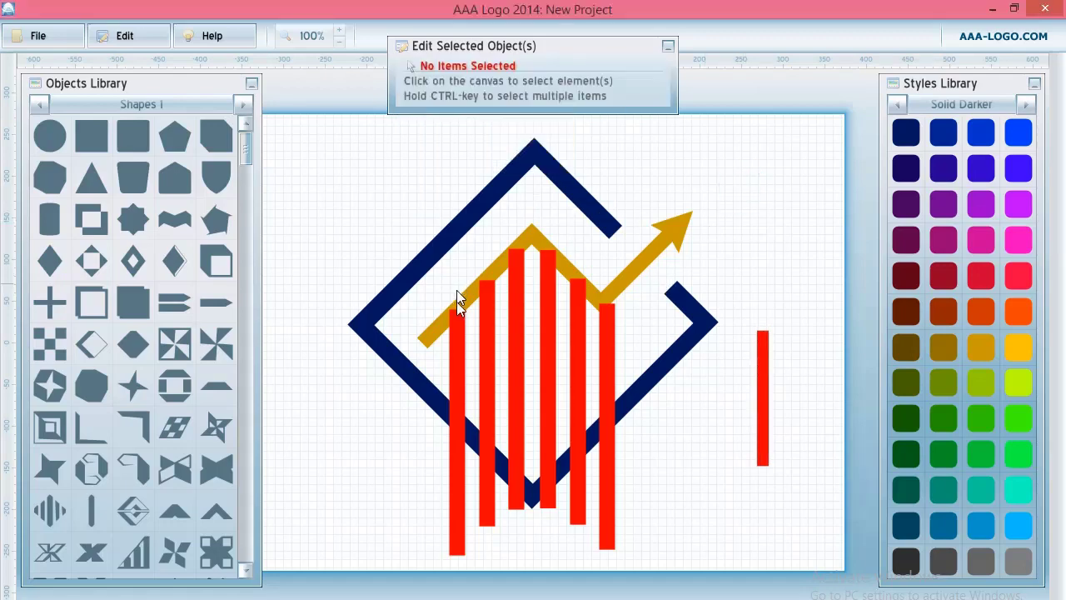
Step: Try sending the leftmost red bar to the back, and bring it to the front again
left_click(457, 325)
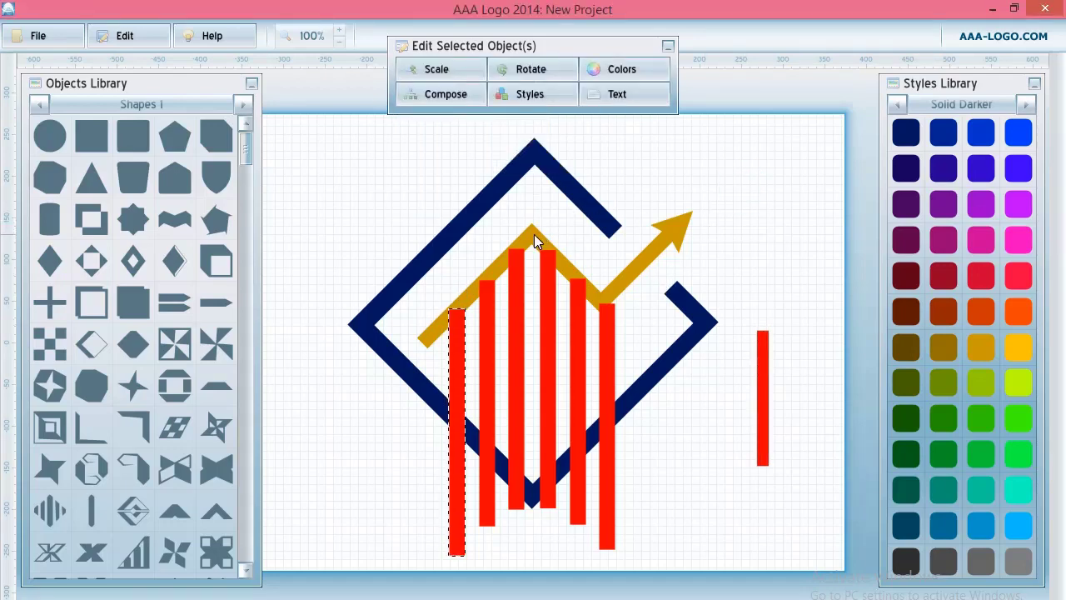
right_click(459, 334)
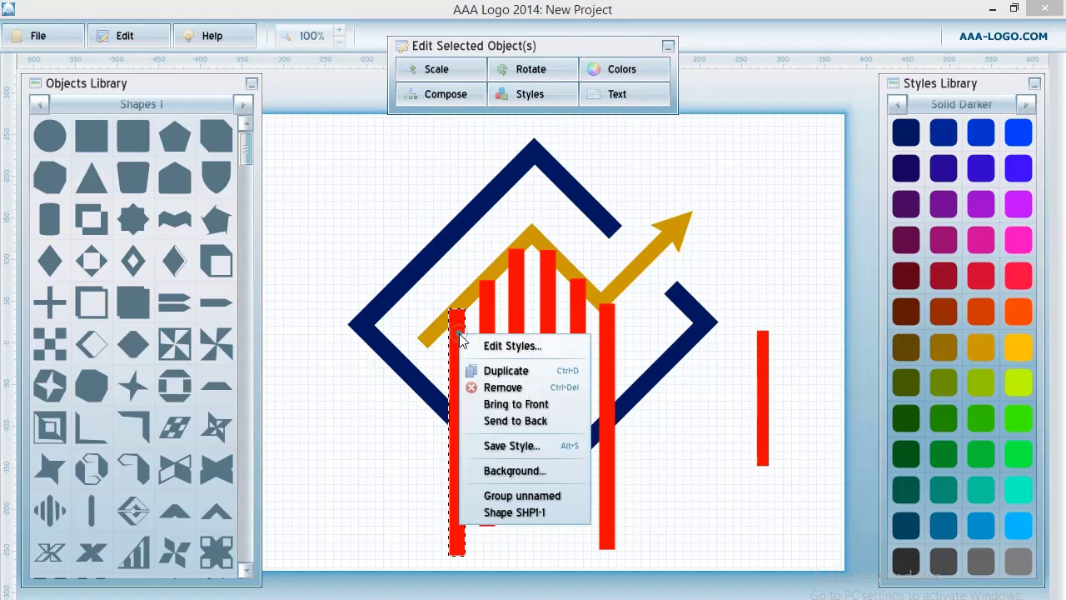
left_click(510, 422)
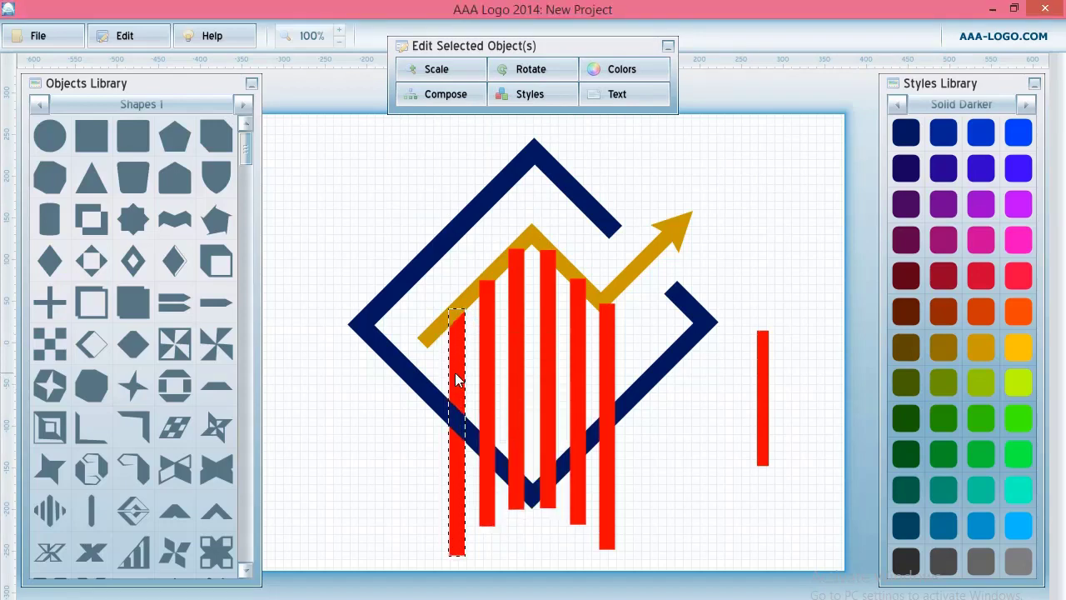
right_click(456, 310)
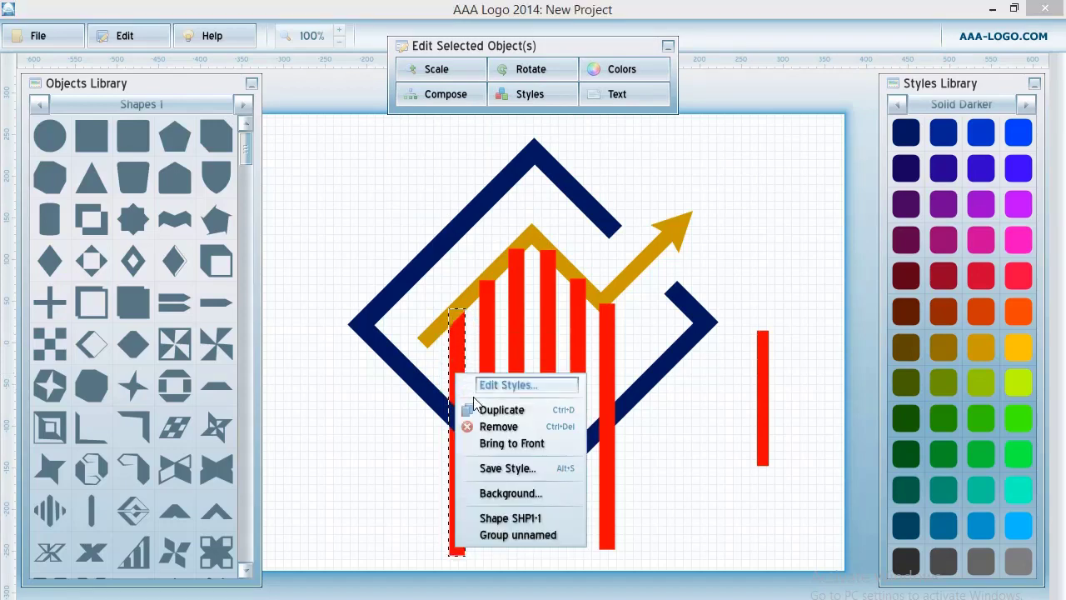
left_click(494, 435)
left_click(321, 262)
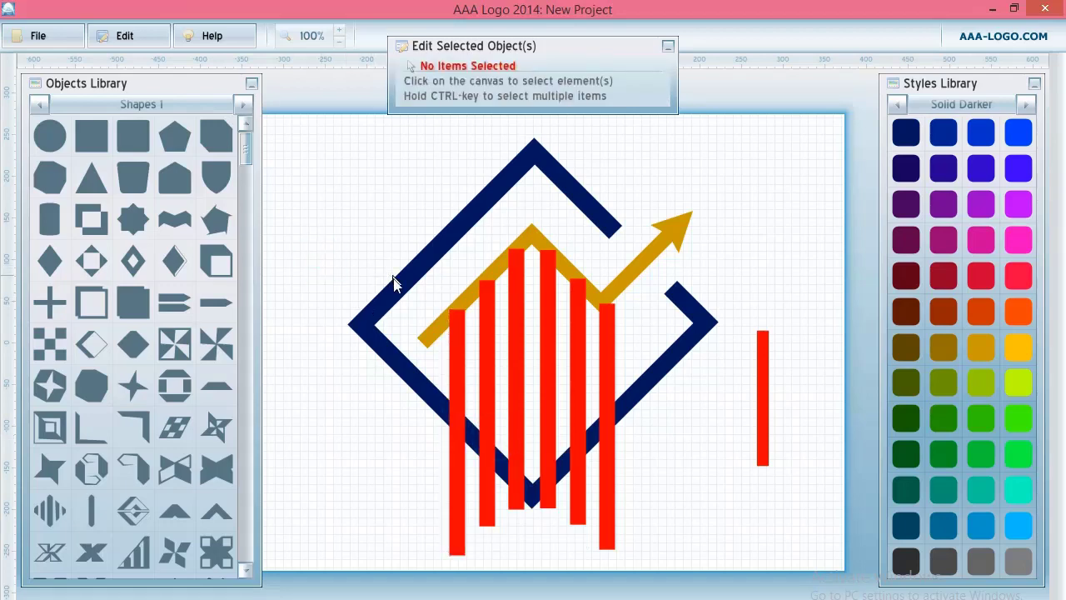
Step: Ungroup the diamond and arrow group, and bring the gold zigzag arrow to the front of the red bars
left_click(397, 283)
right_click(396, 284)
left_click(440, 353)
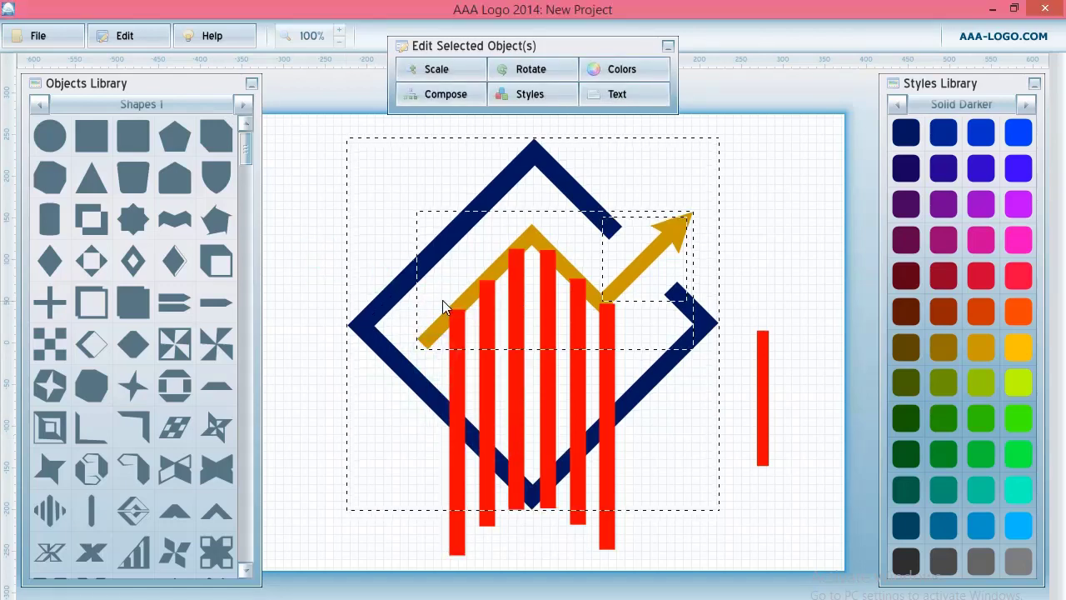
left_click(295, 231)
left_click(473, 288)
right_click(469, 289)
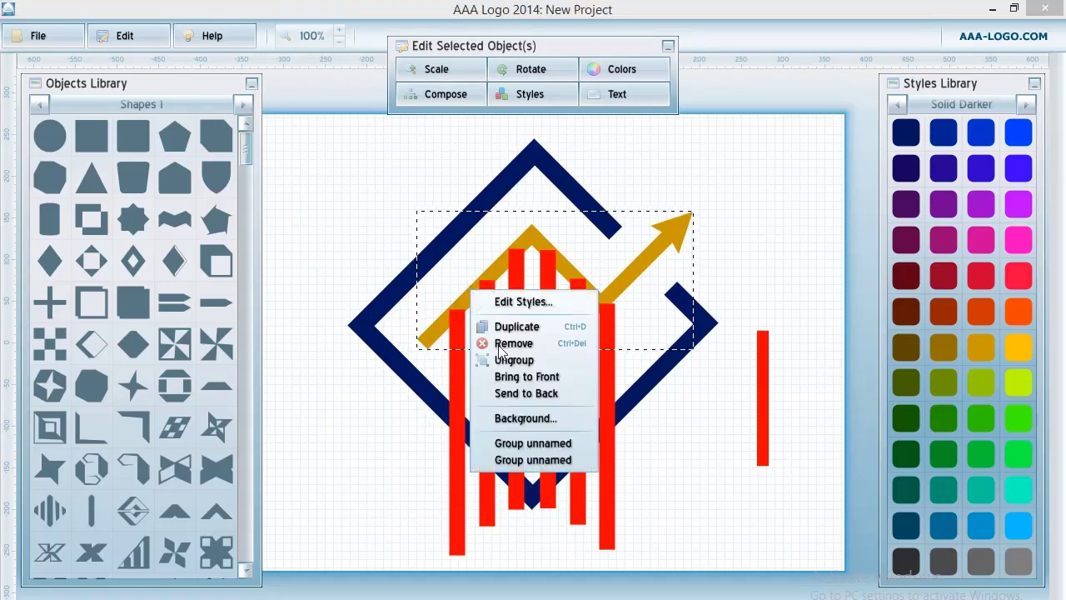
left_click(518, 373)
left_click(300, 198)
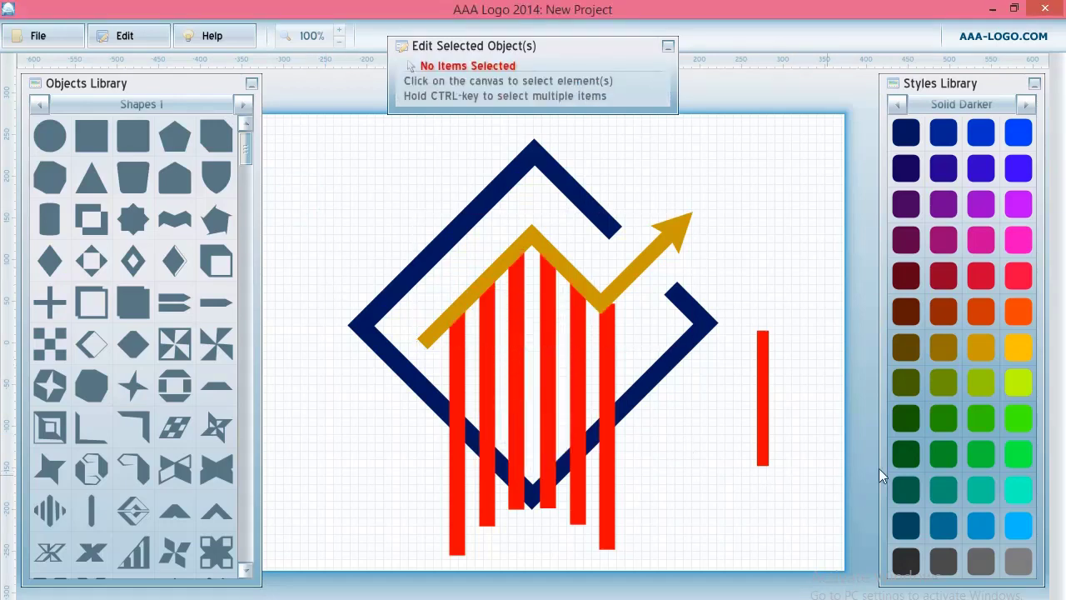
Step: Set the separate small red bar's composition to Knockout Mask in its General styles
right_click(765, 380)
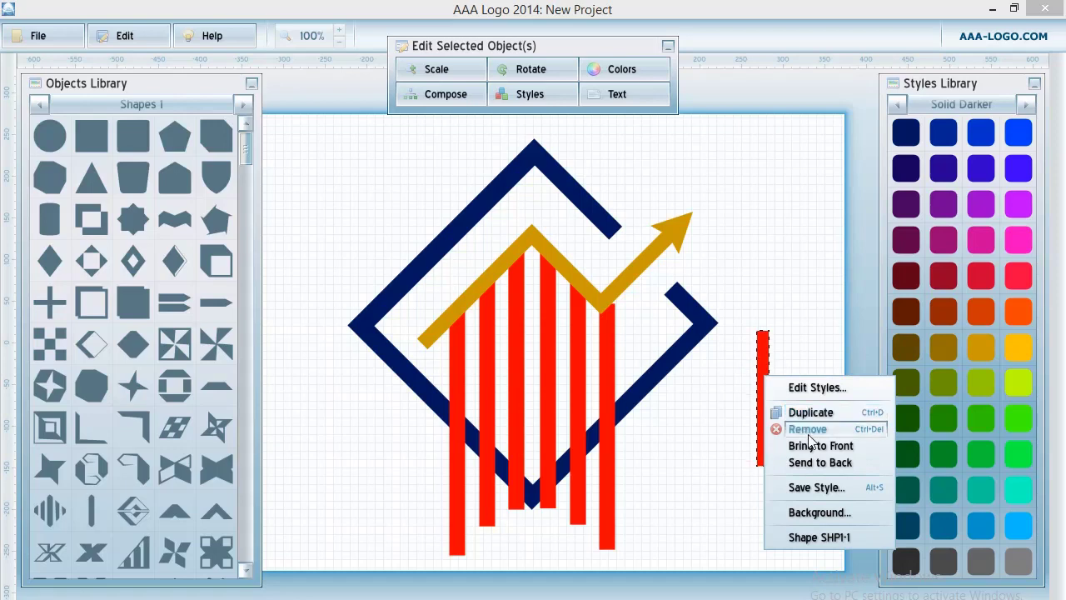
left_click(525, 94)
left_click(524, 117)
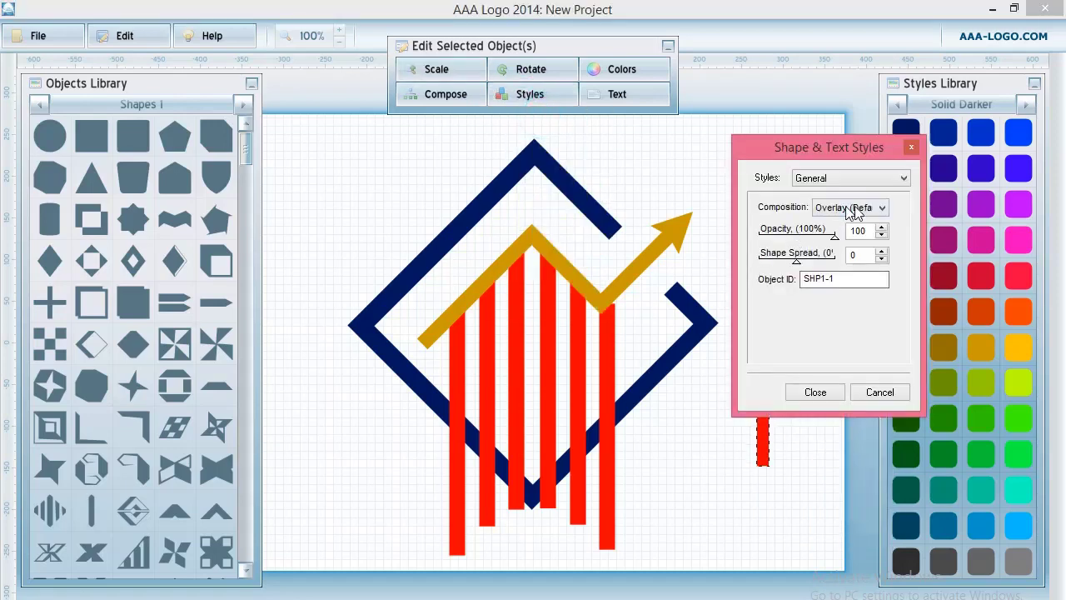
left_click(850, 208)
left_click(846, 225)
left_click(802, 391)
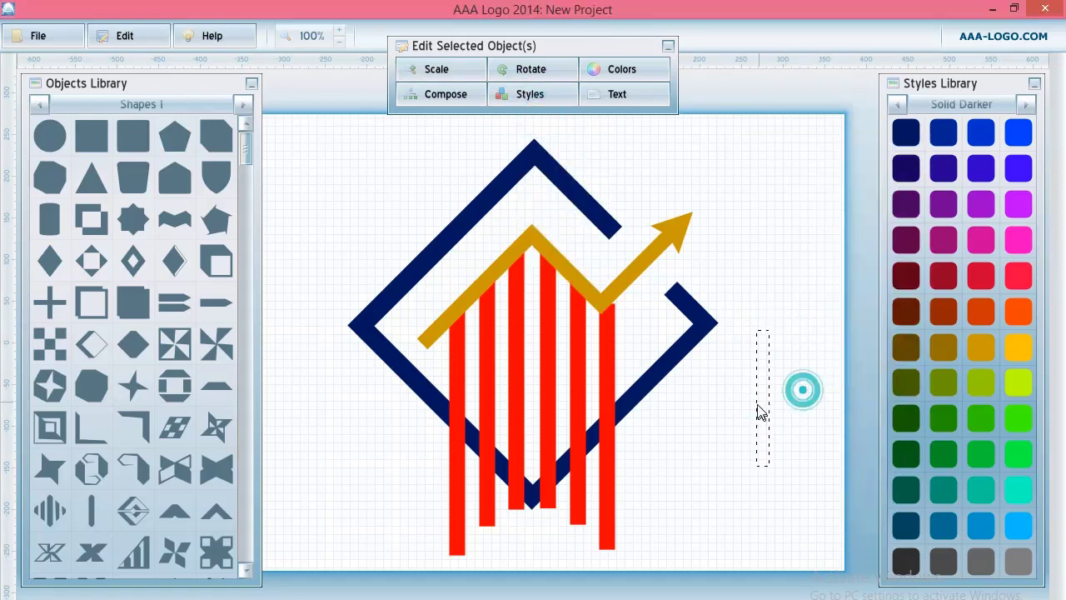
Step: Move the knockout mask bar over the left red bars below the arrow and rotate it to -46
left_click(761, 392)
left_click_drag(642, 372, 491, 305)
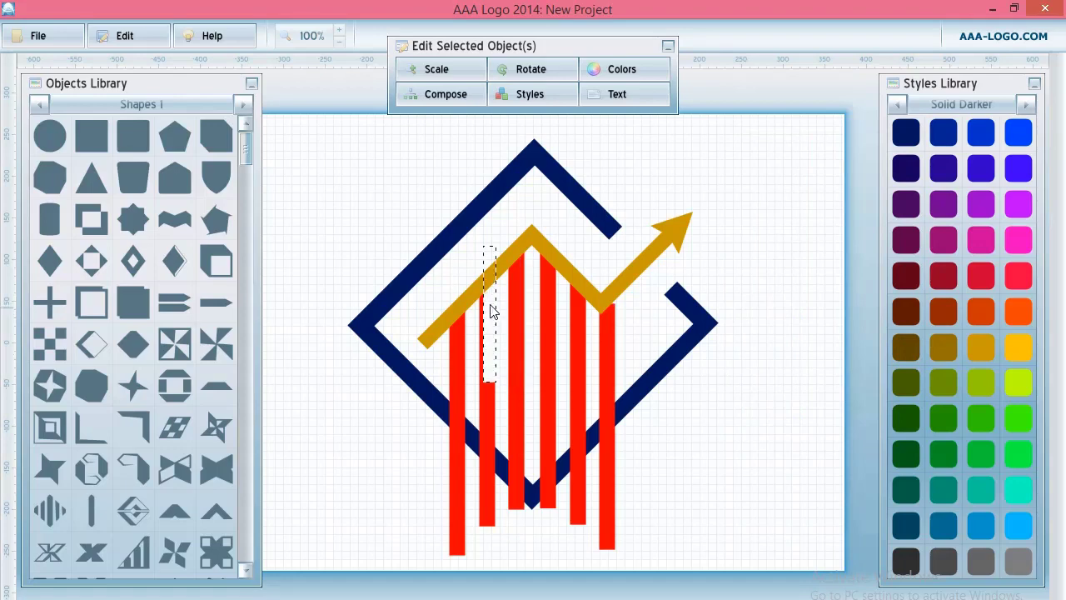
left_click(431, 69)
left_click(528, 70)
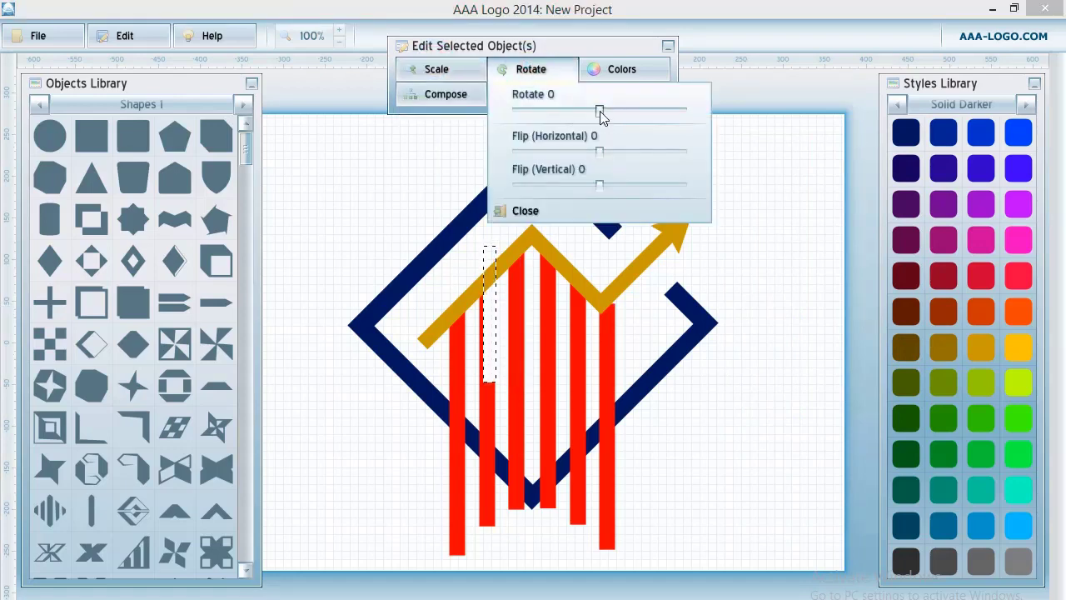
left_click_drag(601, 109, 576, 120)
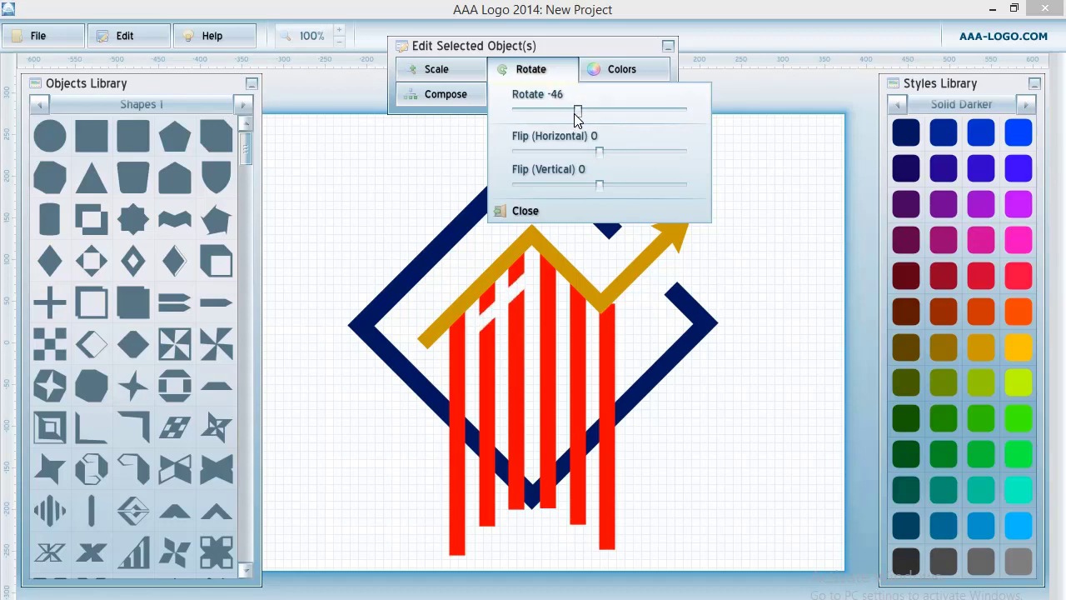
Step: Shift the rotated knockout mask up against the arrow's left rising segment, leaving an even gap above the three left bars
left_click(500, 321)
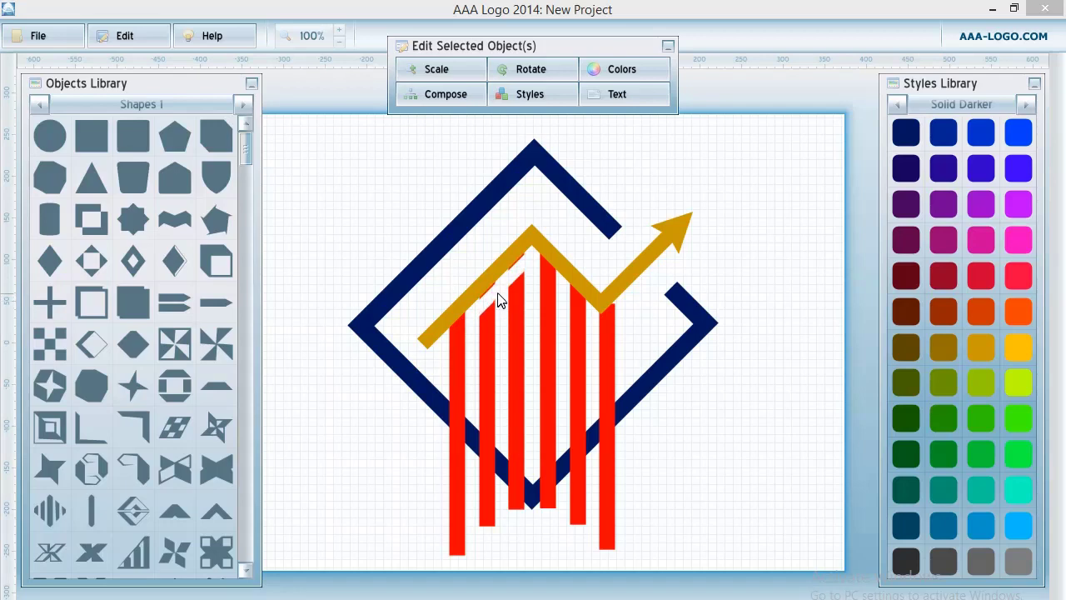
left_click(499, 297)
right_click(503, 293)
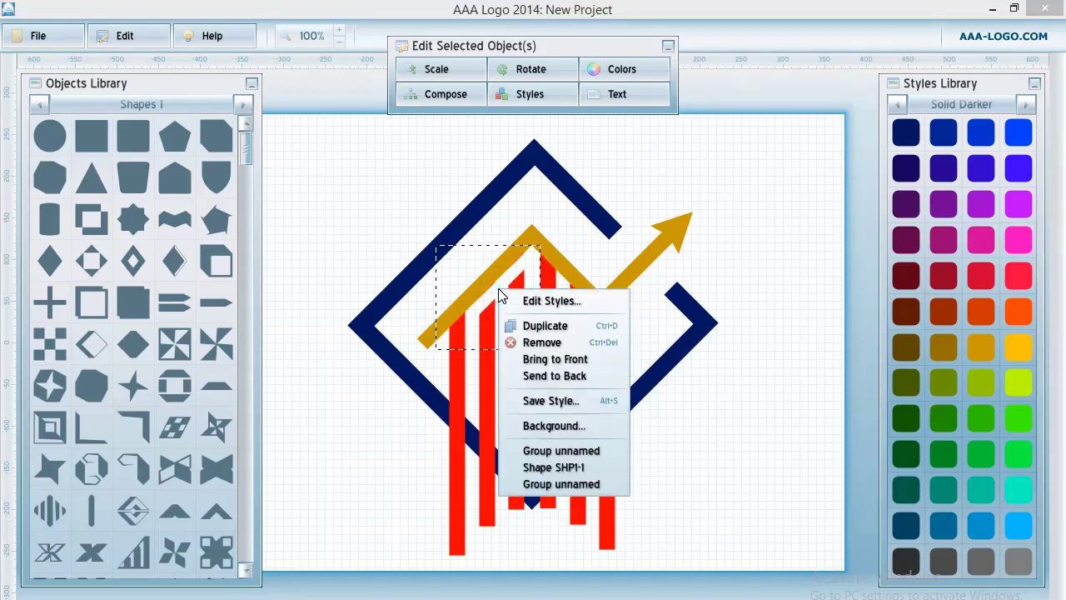
left_click(494, 311)
left_click(486, 298)
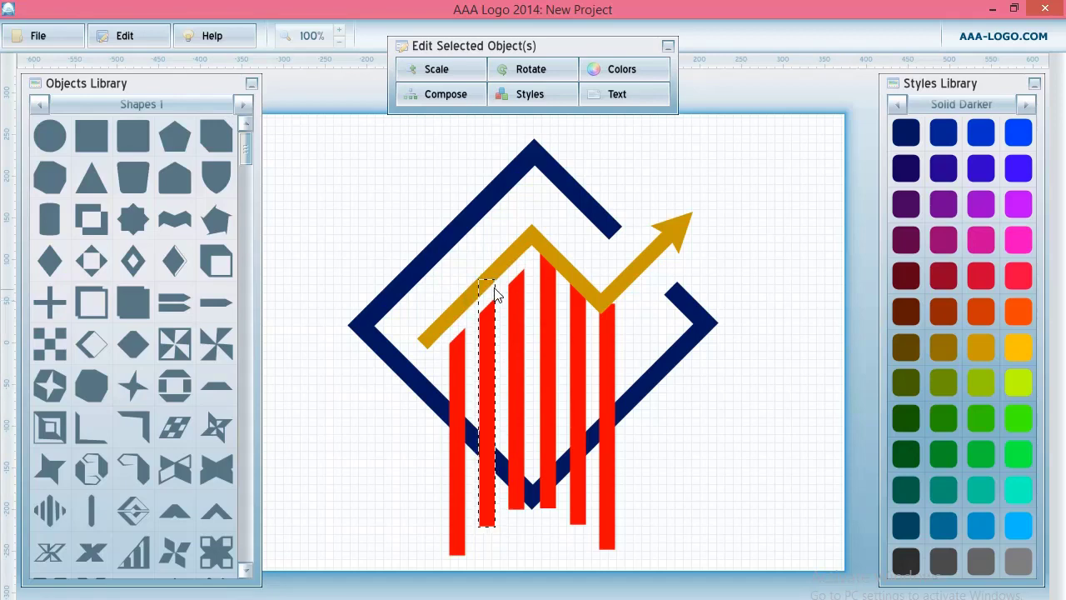
left_click(500, 282)
Step: Duplicate the knockout mask, rotate the copy to 88, and place it along the arrow's descending segment above the right bars
right_click(502, 280)
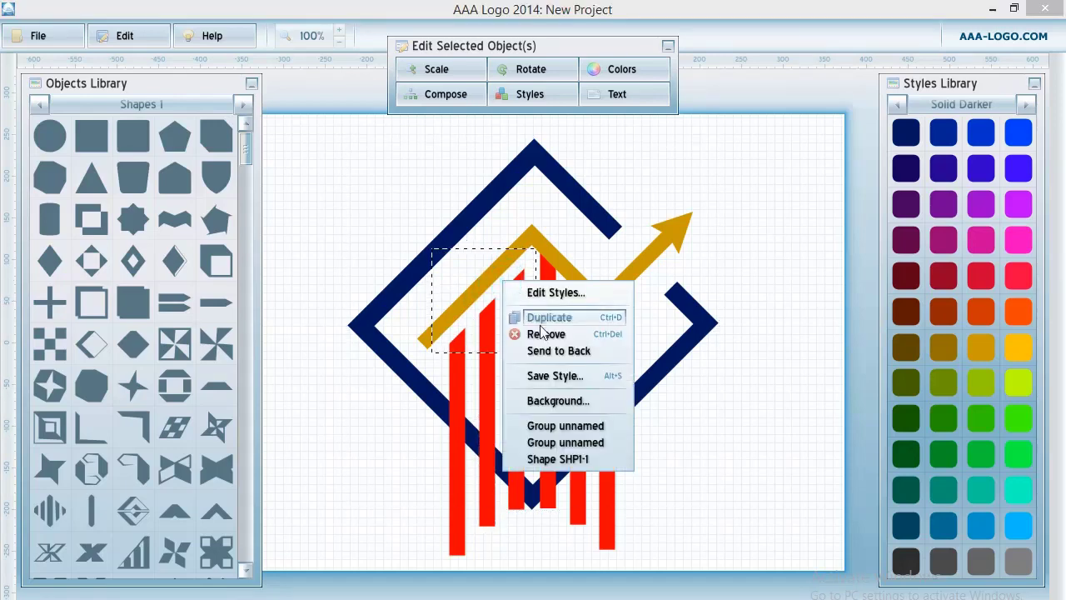
left_click(541, 316)
left_click_drag(518, 288, 606, 280)
left_click(533, 69)
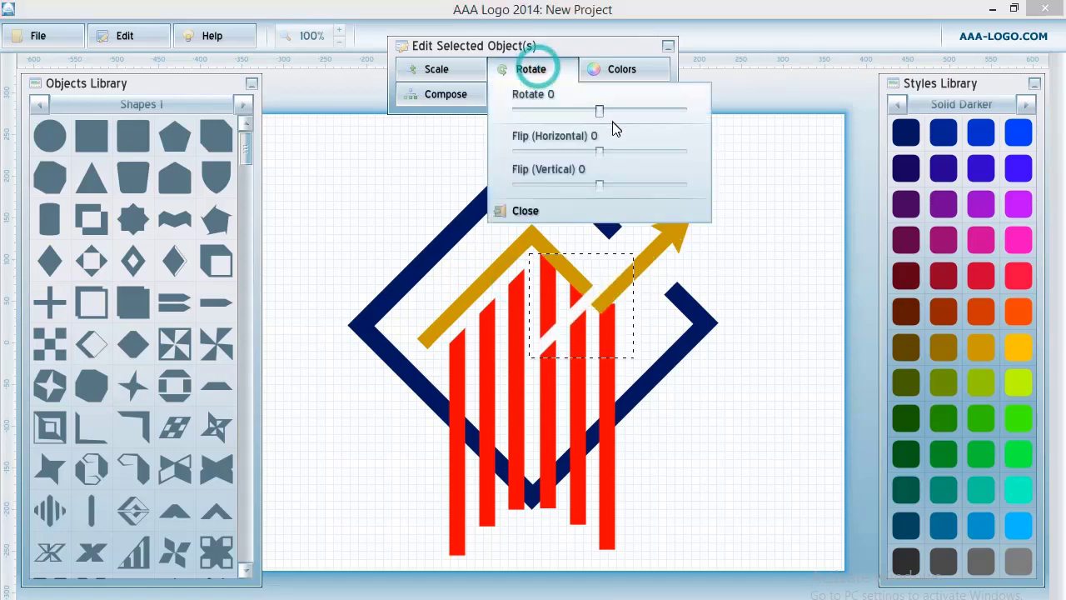
left_click_drag(599, 111, 630, 112)
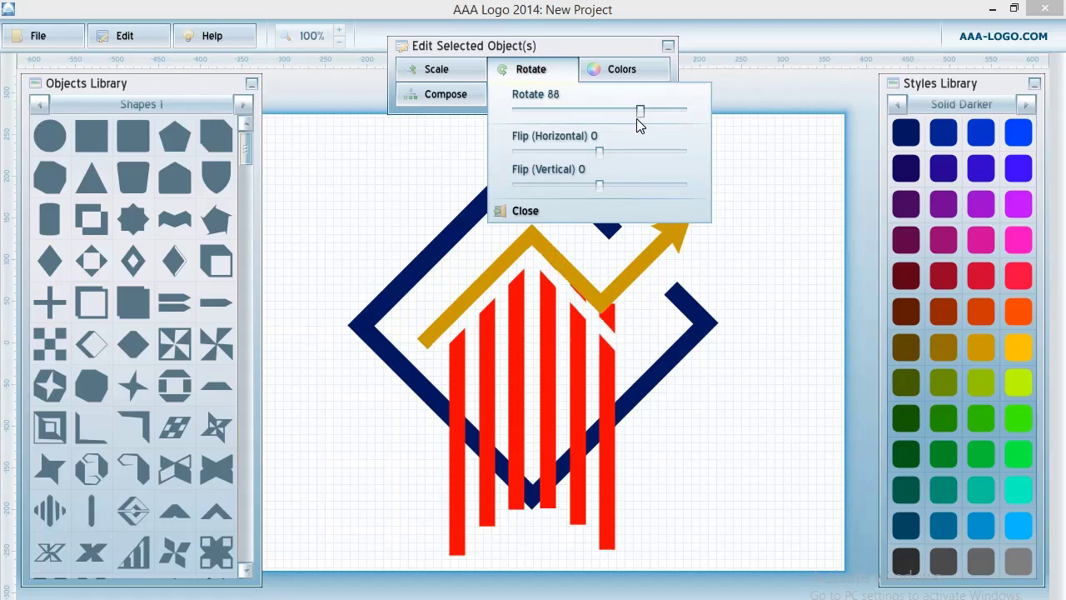
left_click(571, 298)
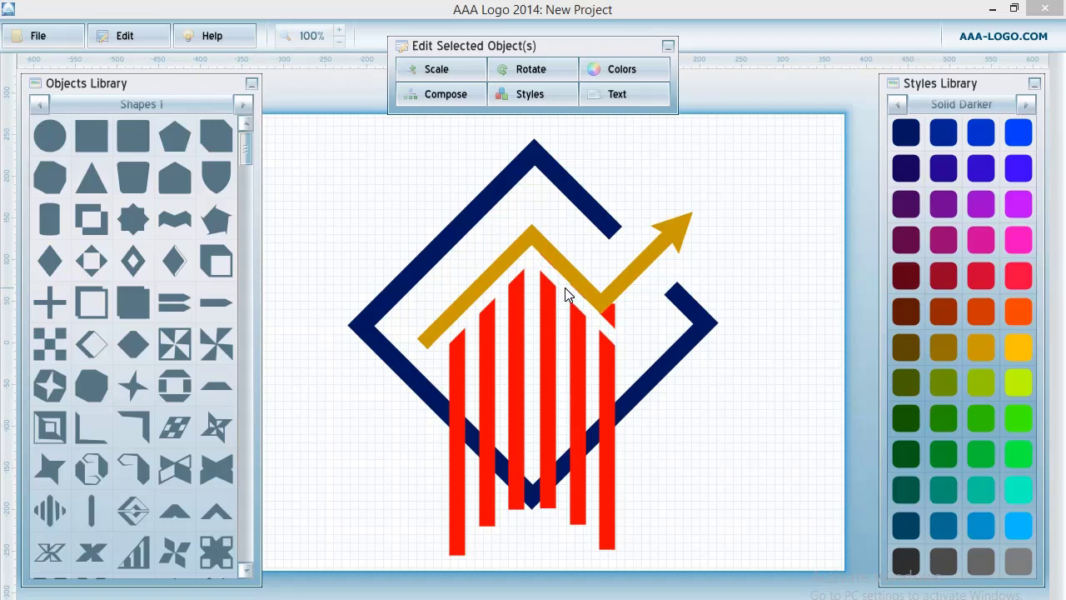
Step: Move the copied mask to the empty canvas beside the arrowhead and set its composition to Overlay (Default)
left_click(565, 287)
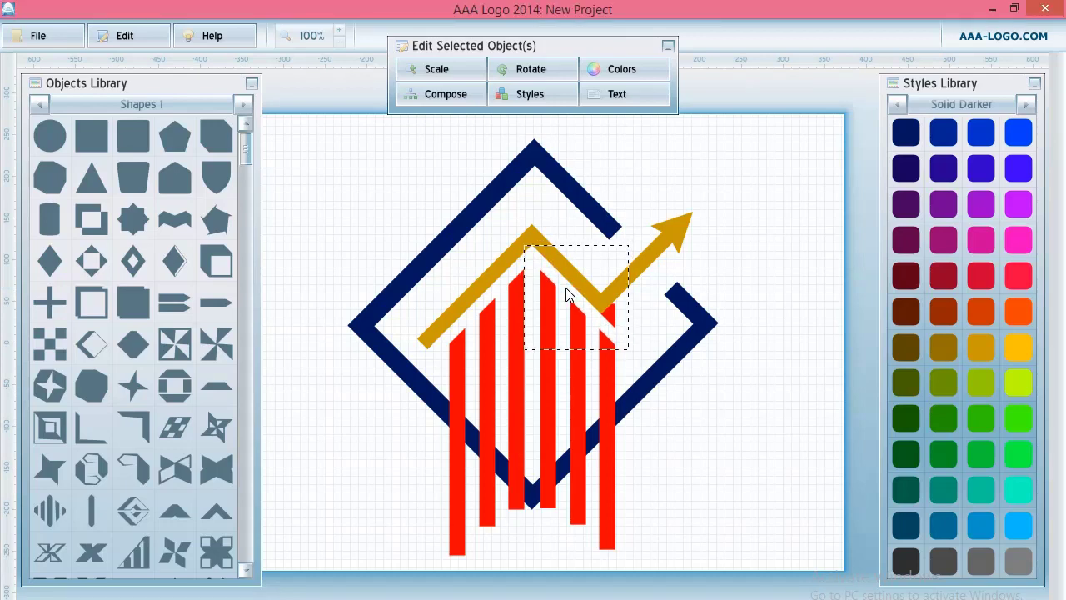
left_click_drag(565, 288, 729, 208)
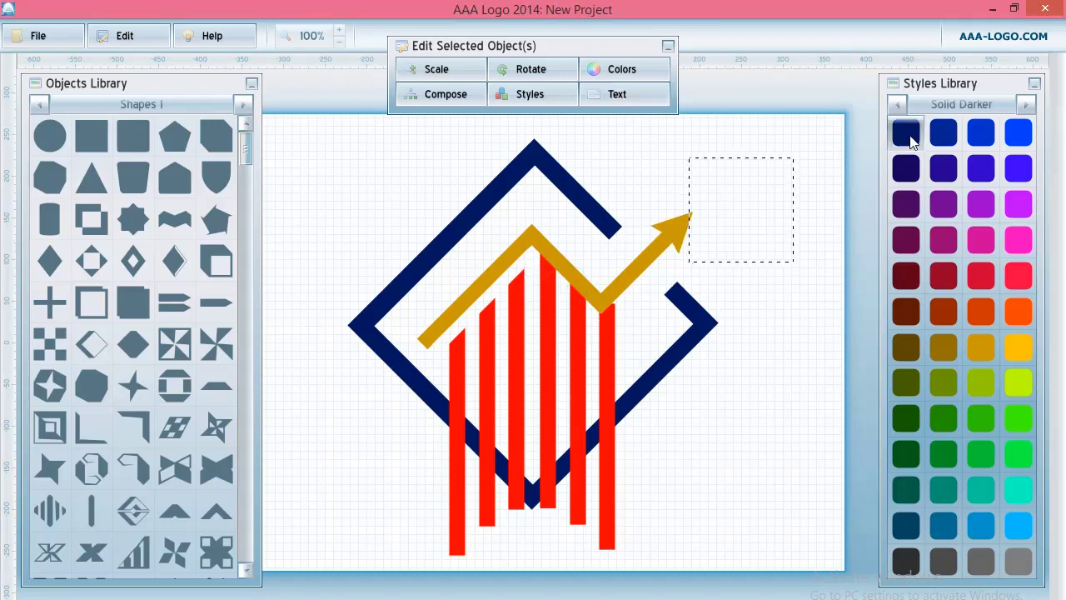
left_click(539, 94)
left_click(536, 114)
left_click(843, 207)
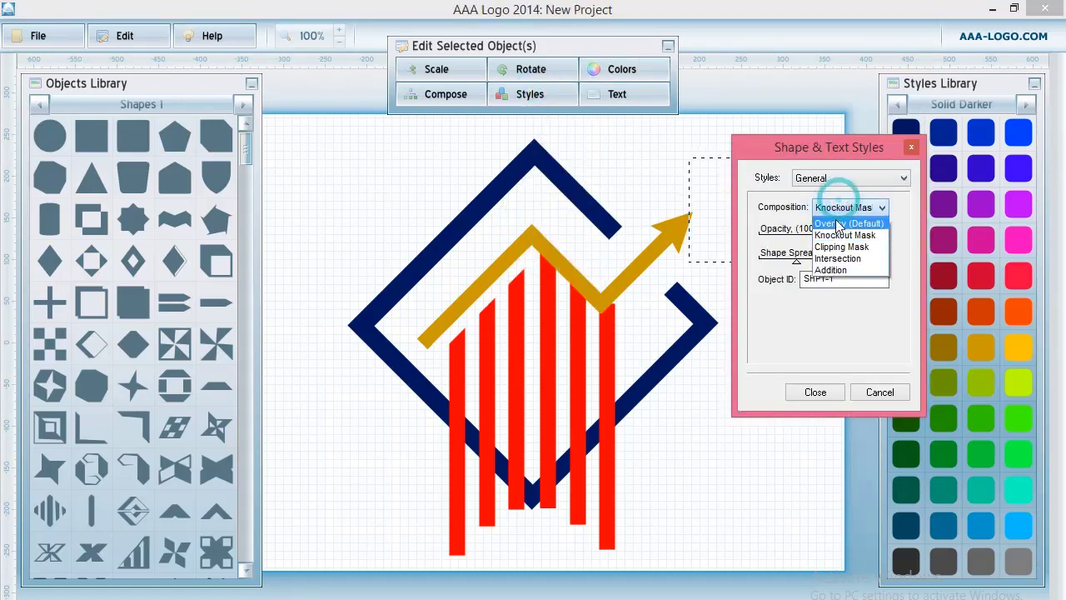
left_click(845, 220)
left_click(815, 391)
Step: Rotate the copied diagonal bar upright and reduce only its height to 66%, without keeping proportions
left_click(468, 74)
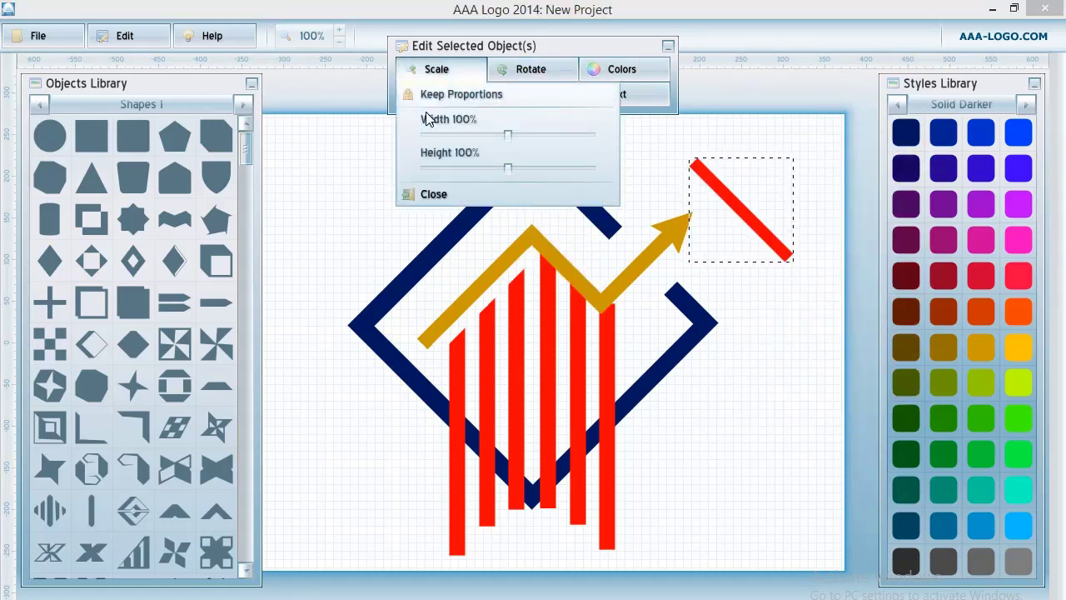
left_click(519, 75)
left_click_drag(599, 111, 553, 105)
left_click(442, 72)
left_click(414, 96)
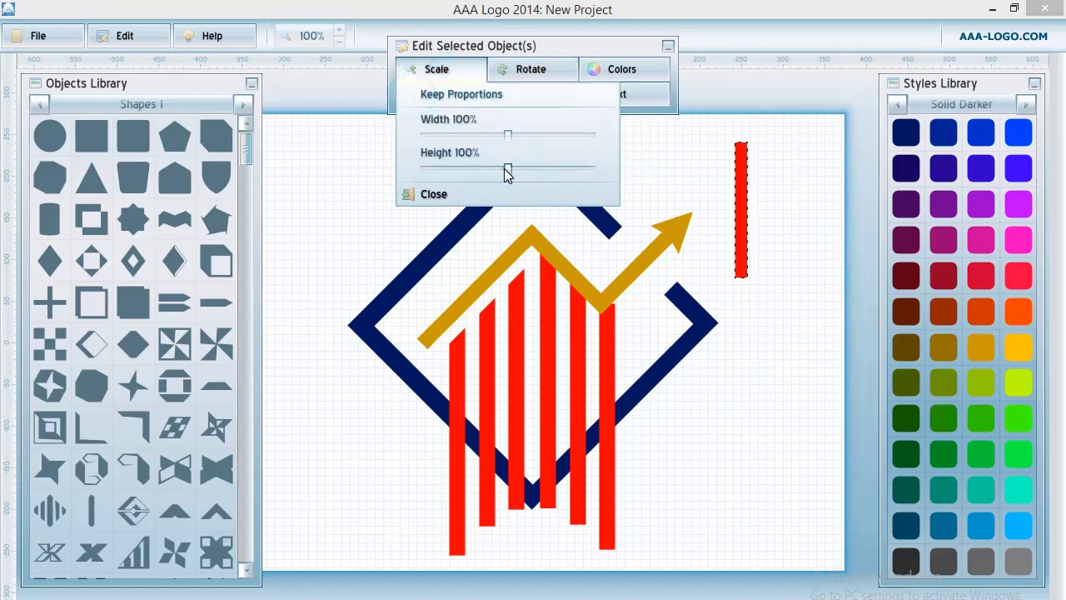
left_click_drag(507, 168, 468, 164)
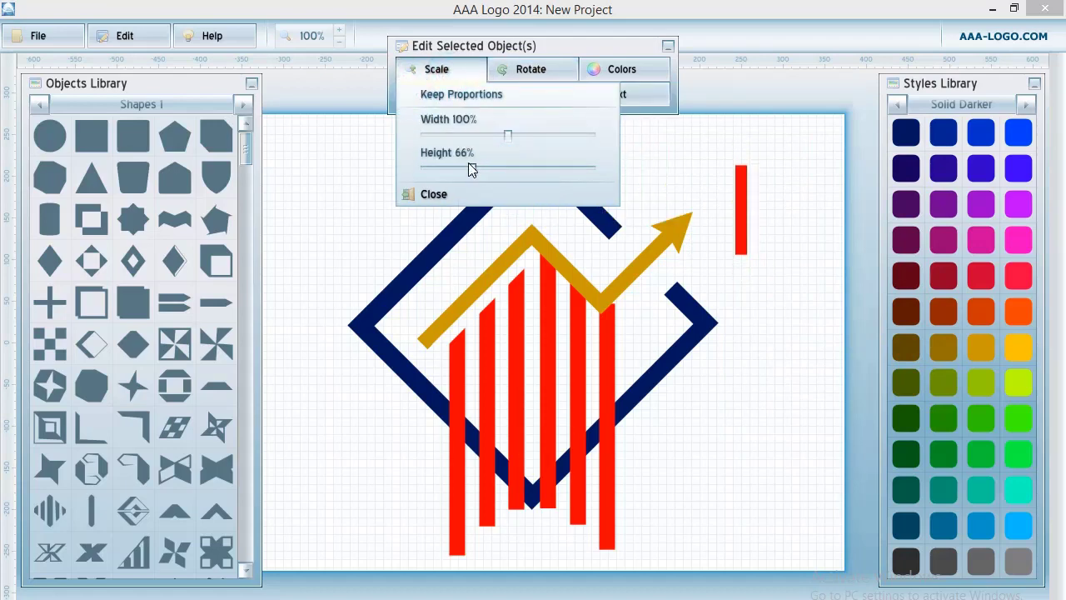
left_click(702, 151)
Step: Rotate the shortened bar to 43 and place it directly beneath the arrow's descending segment
left_click(530, 71)
left_click_drag(600, 108, 617, 114)
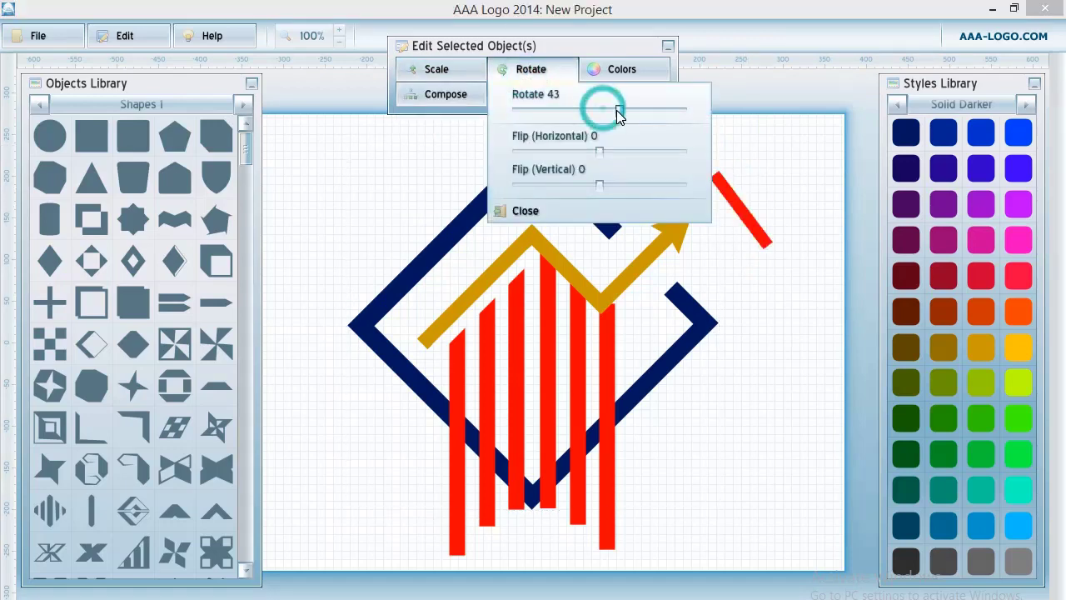
left_click_drag(757, 229, 585, 317)
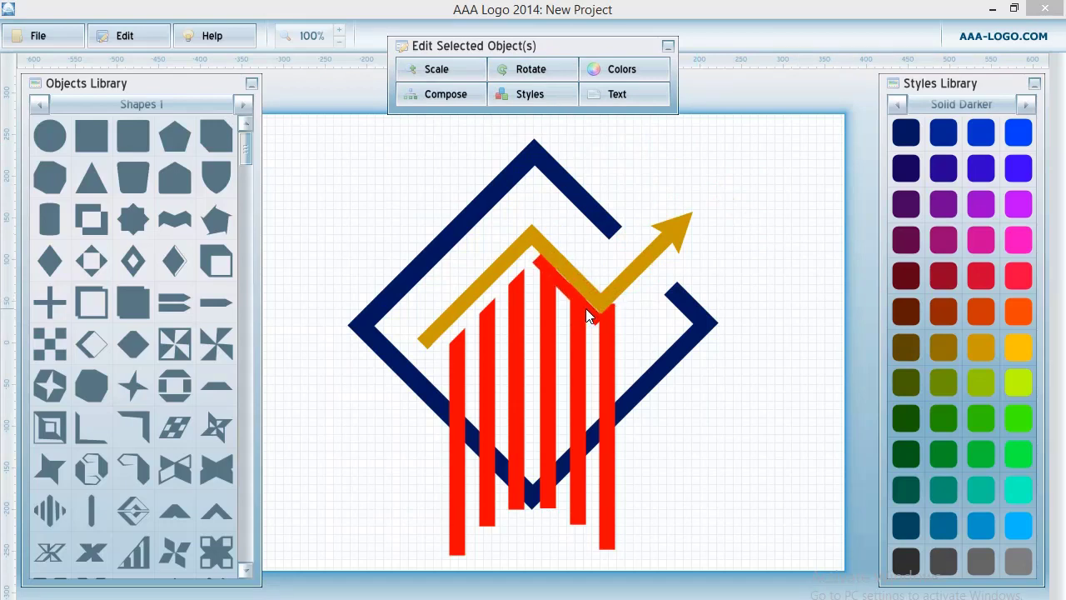
left_click_drag(589, 316, 581, 305)
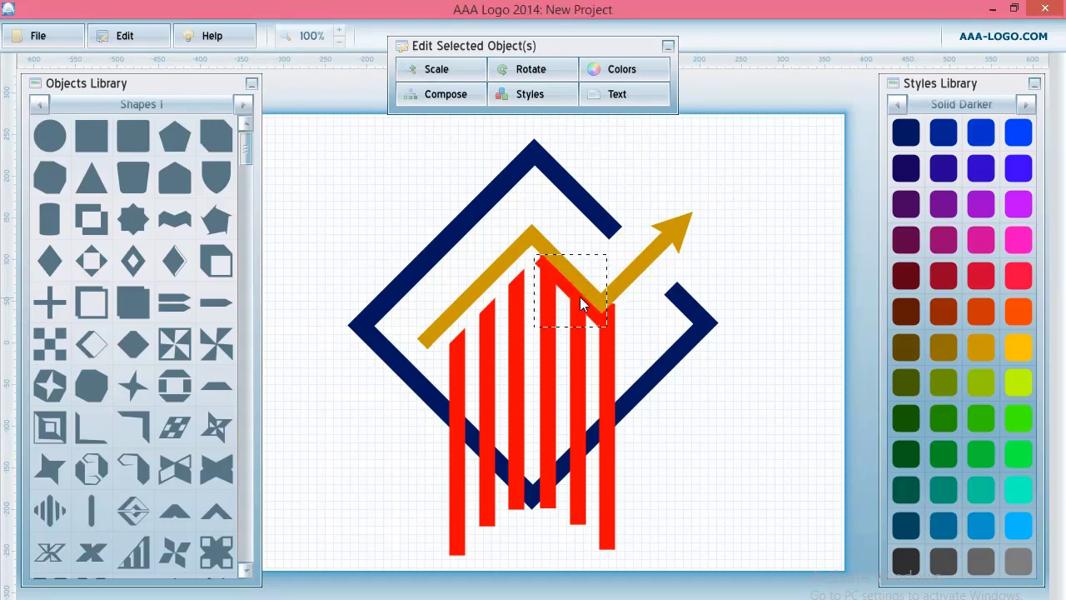
left_click(572, 288)
Step: Set the shortened diagonal bar's composition to Knockout Mask in its General styles
left_click(529, 95)
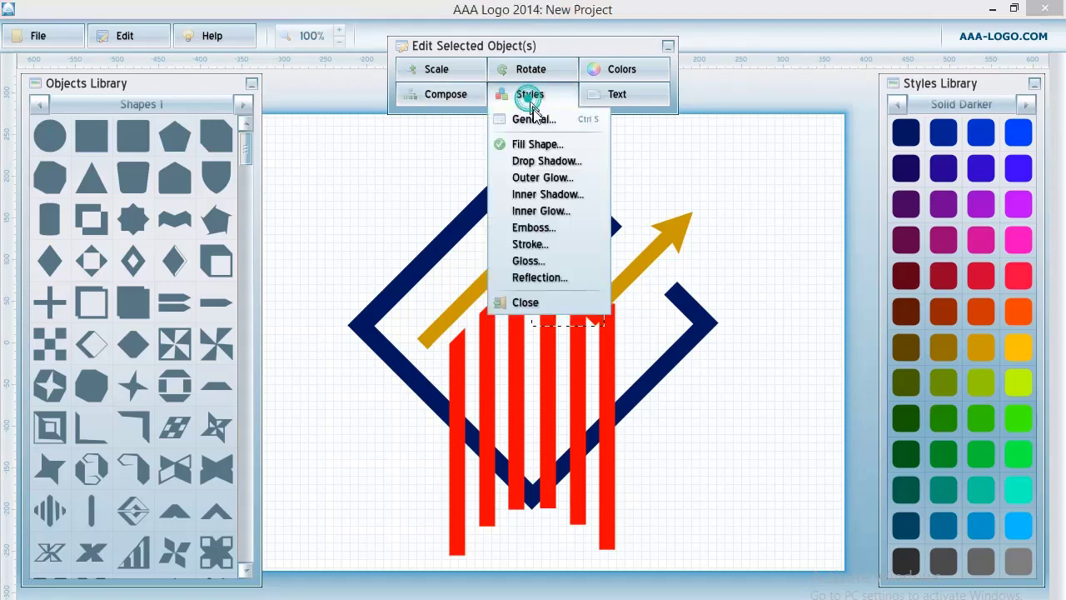
left_click(530, 115)
left_click(850, 208)
left_click(832, 233)
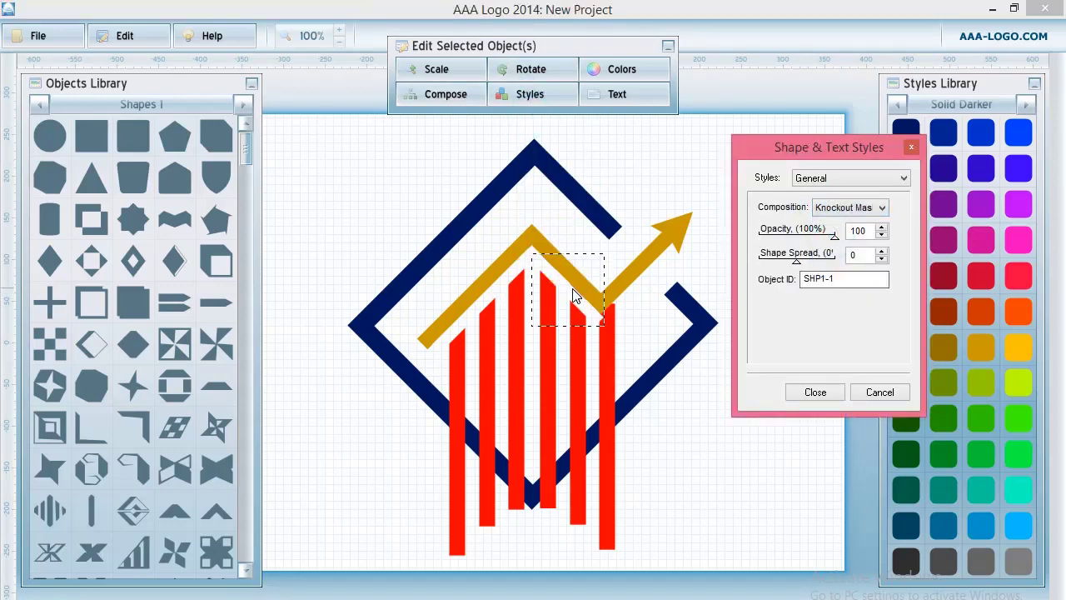
left_click(571, 289)
Step: Duplicate the short mask, rotate the copy to 91, and place it over the rightmost bar beneath the arrow's final rising segment
left_click(572, 291)
right_click(567, 287)
left_click(623, 323)
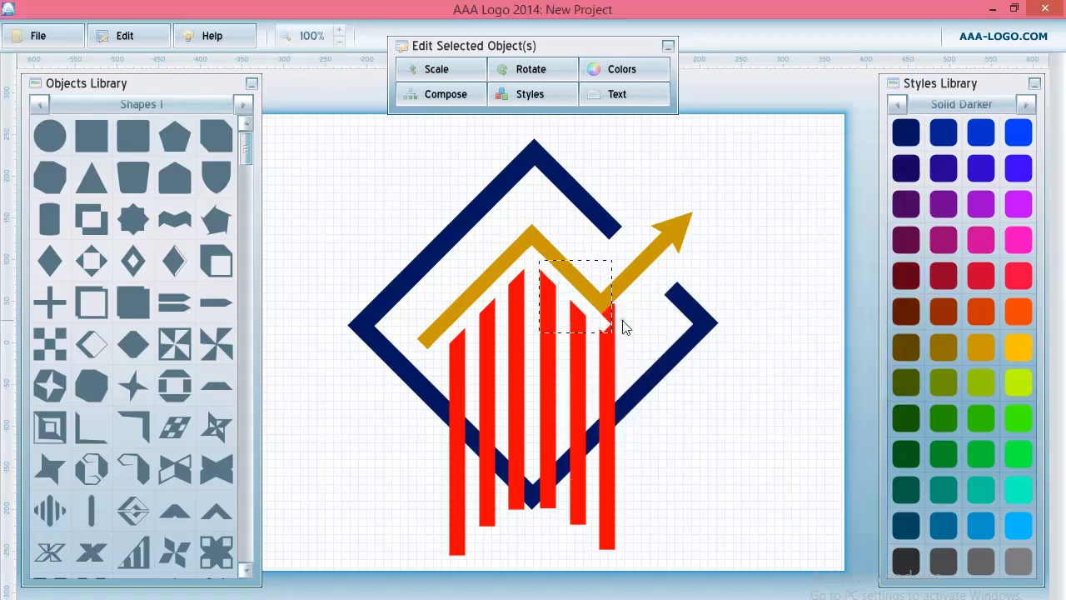
left_click(525, 73)
left_click_drag(599, 110, 641, 112)
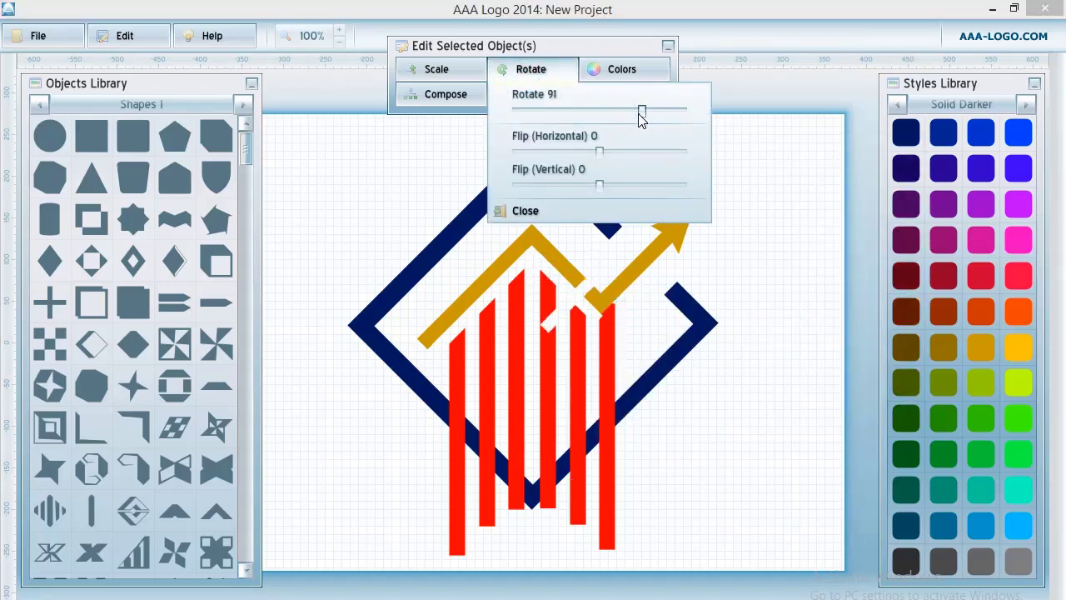
left_click(627, 302)
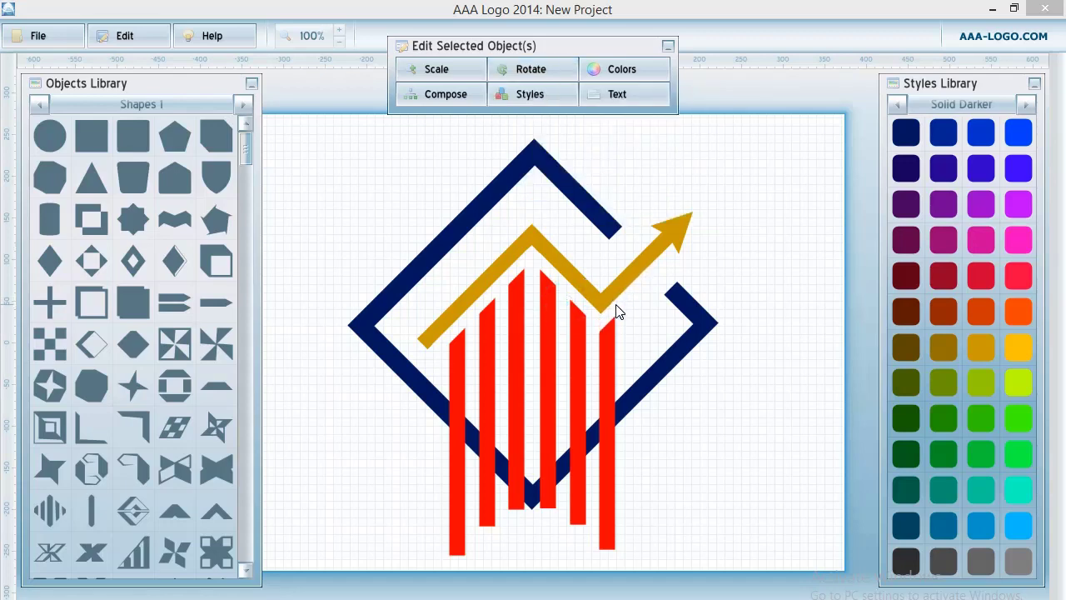
left_click(747, 231)
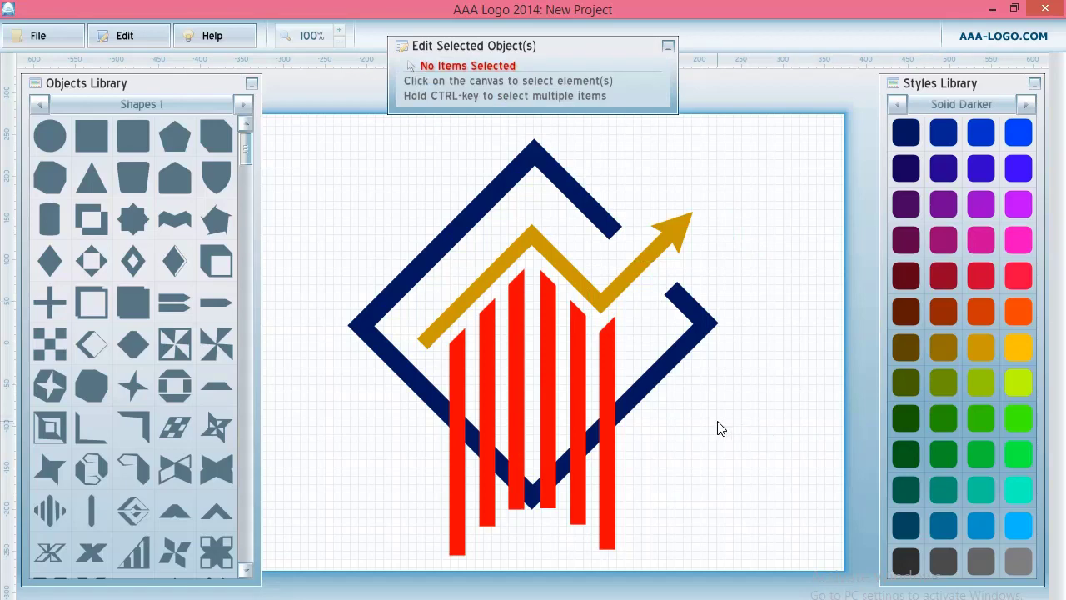
Step: Add a square from the Shapes 1 library and move it over the lower part of the red bars
left_click(300, 152)
left_click(90, 132)
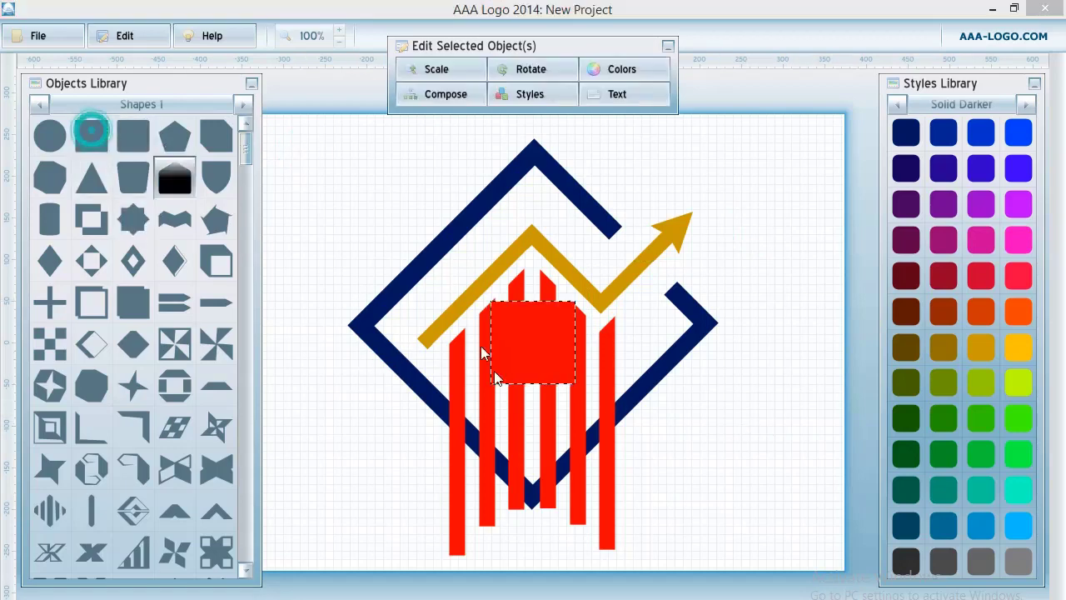
left_click_drag(514, 354, 489, 462)
Step: Enlarge the square proportionally and center it so it covers the lower part of the four inner red bars
left_click(450, 73)
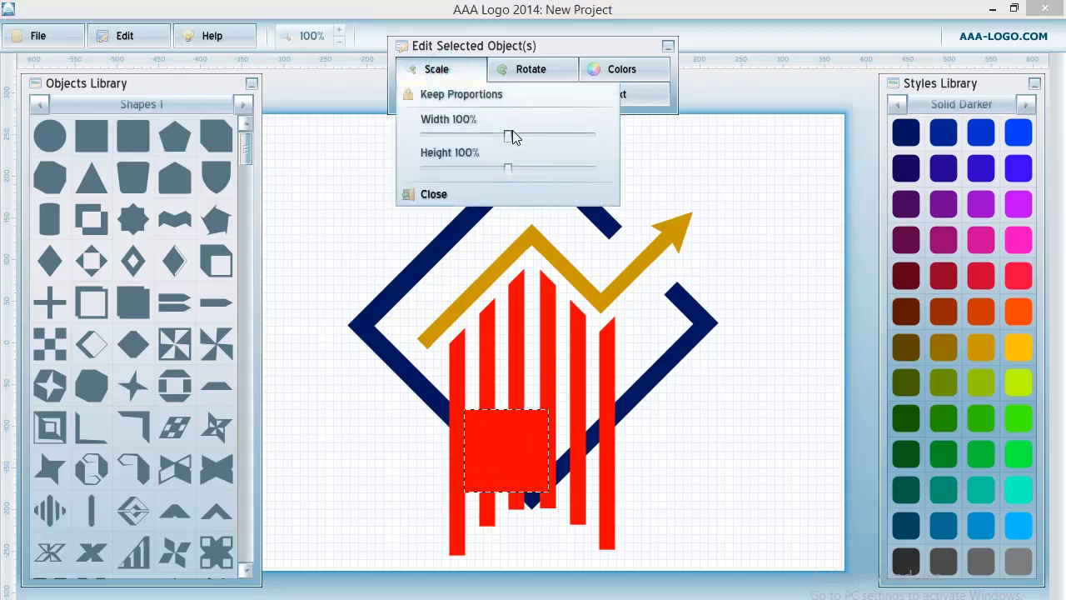
left_click_drag(510, 134, 545, 140)
left_click_drag(527, 483, 554, 479)
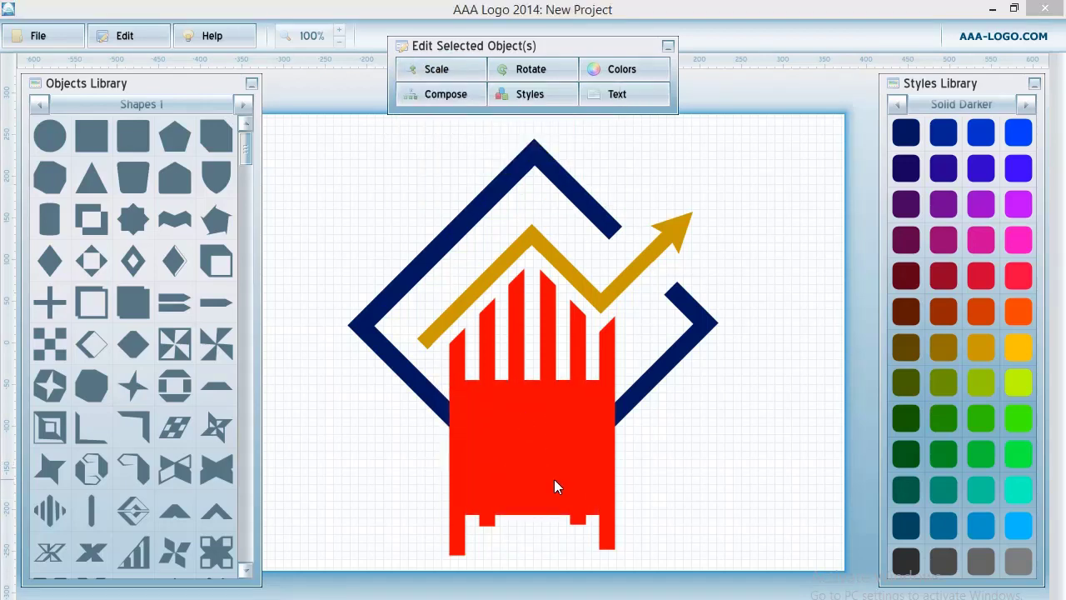
left_click(436, 69)
left_click_drag(509, 138, 495, 135)
mouse_move(551, 459)
left_mouse_down()
mouse_move(557, 469)
mouse_move(552, 461)
left_mouse_up()
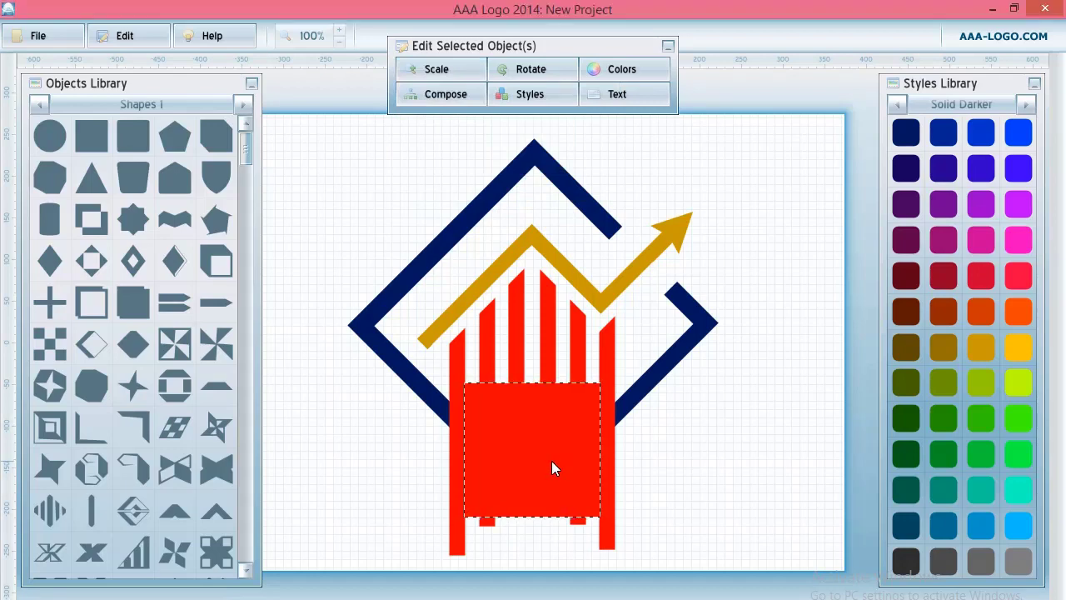
Step: Set the large square's composition to Knockout Mask in its General styles
left_click(529, 94)
left_click(847, 208)
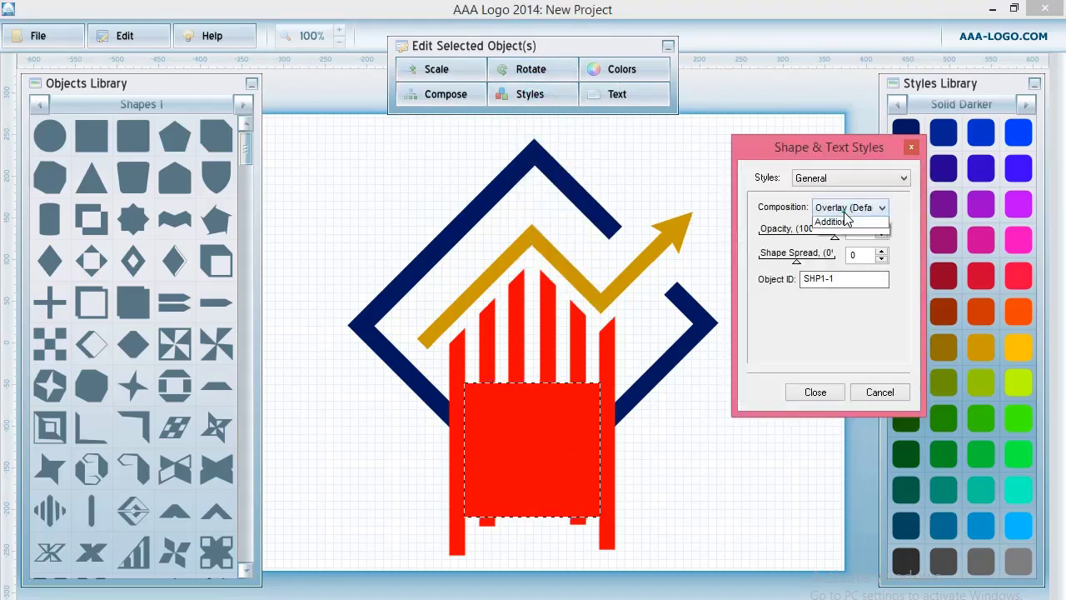
left_click(843, 234)
left_click(673, 456)
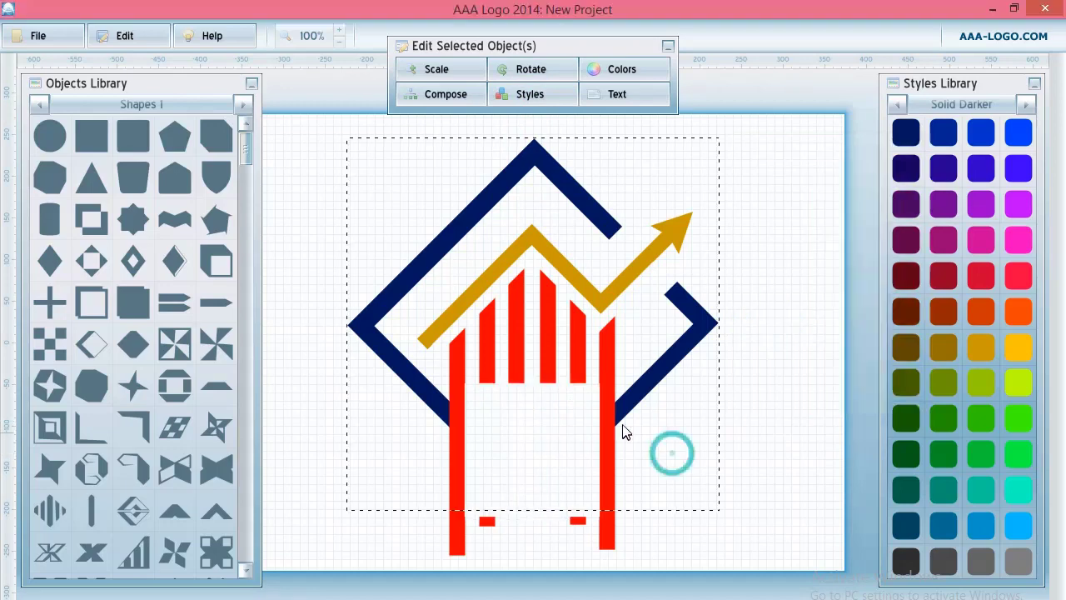
Step: Bring the two inner red bars on the right half to the front of the square mask
left_click(573, 351)
right_click(573, 348)
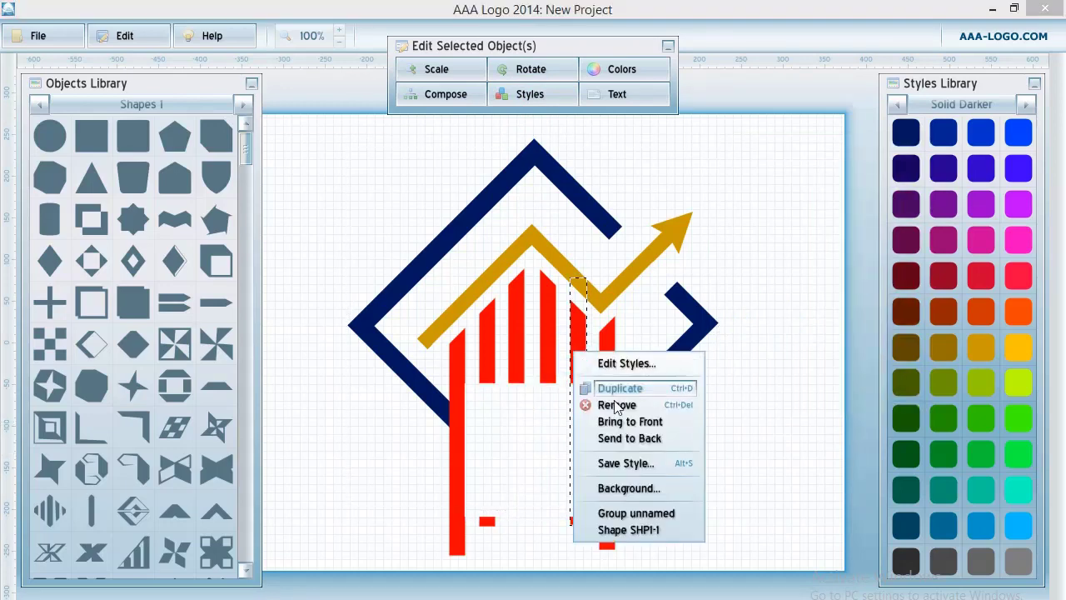
left_click(619, 419)
right_click(544, 358)
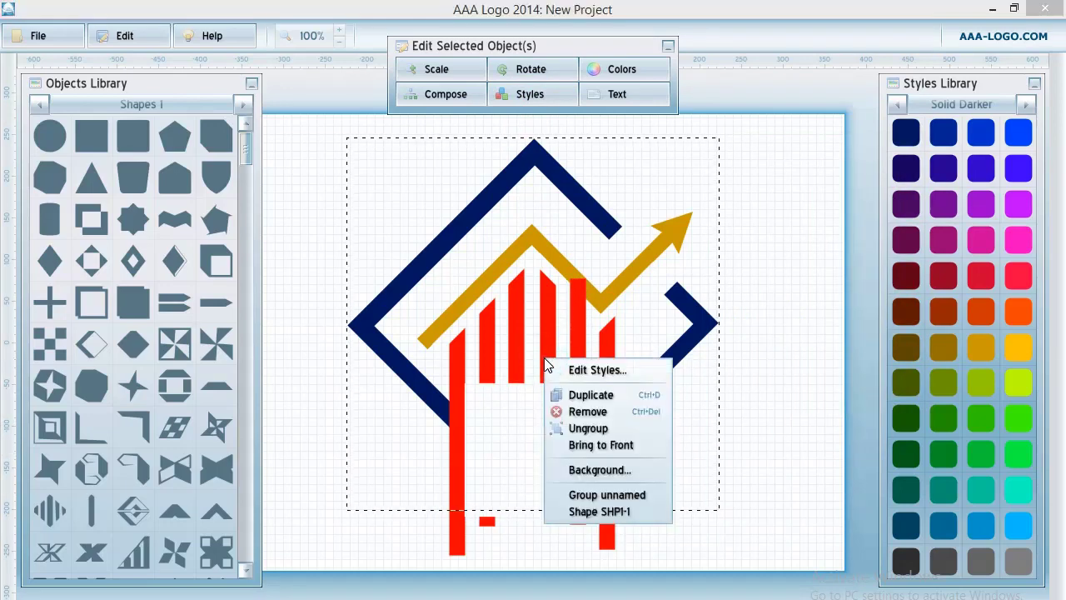
left_click(545, 346)
left_click(548, 356)
right_click(548, 357)
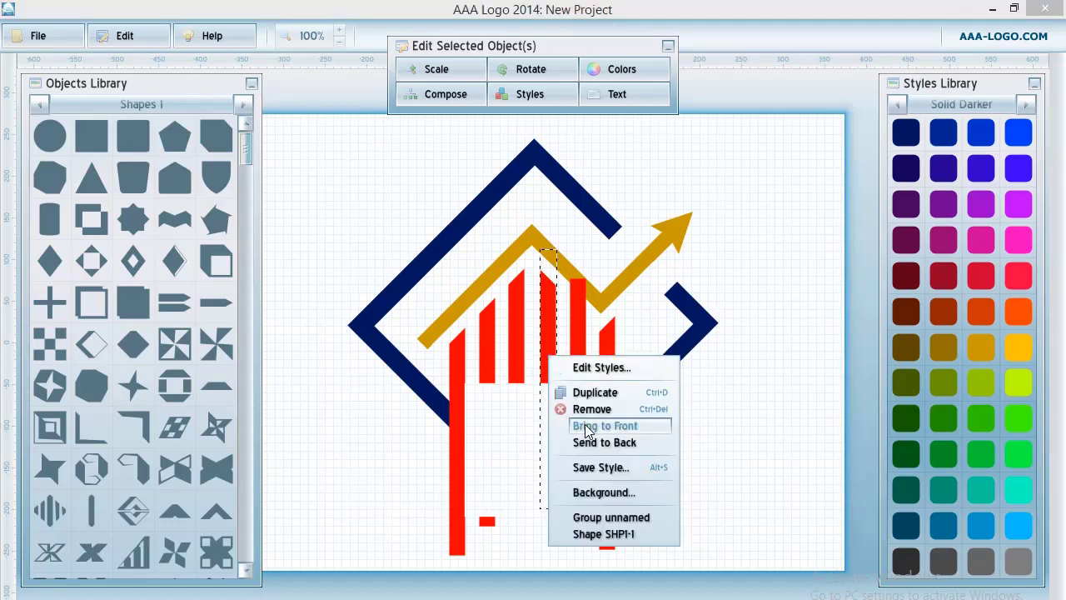
left_click(593, 425)
Step: Bring the two inner red bars on the left half to the front of the square mask
right_click(514, 369)
left_click(567, 435)
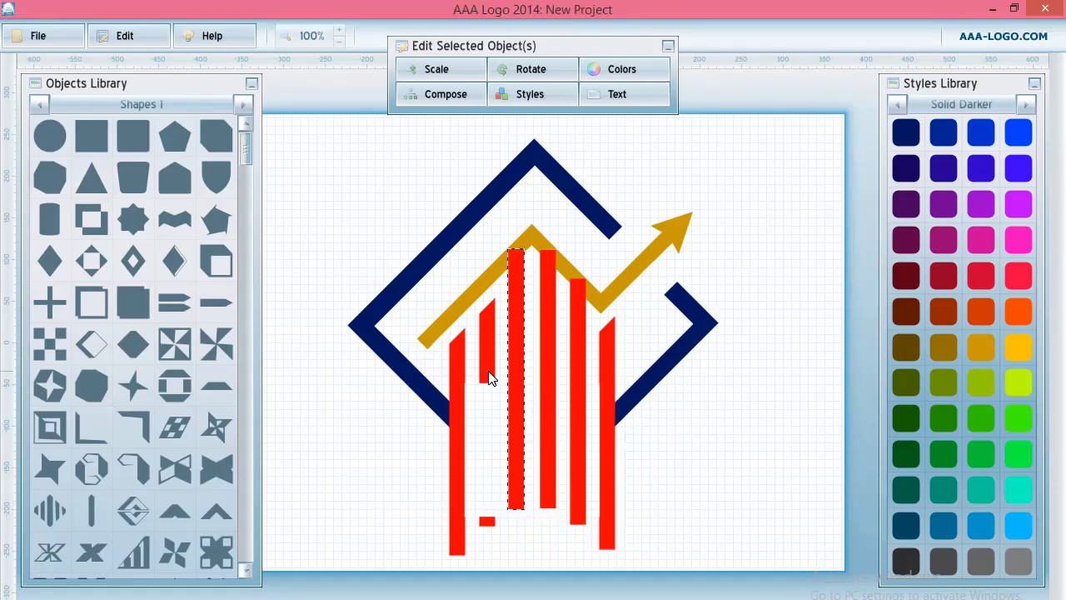
right_click(488, 372)
left_click(485, 370)
left_click(483, 368)
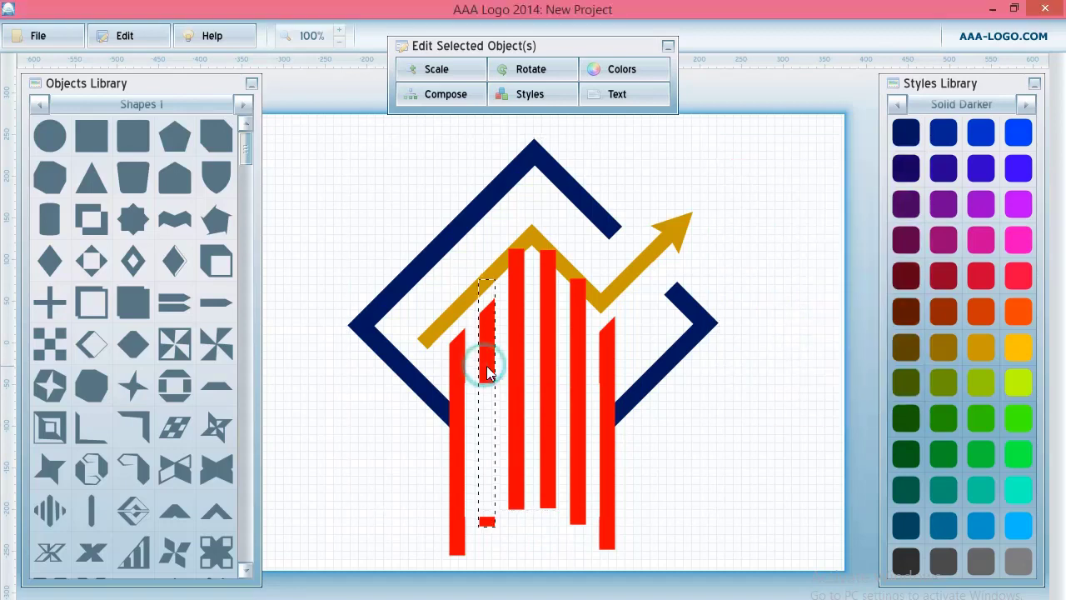
right_click(480, 370)
left_click(524, 442)
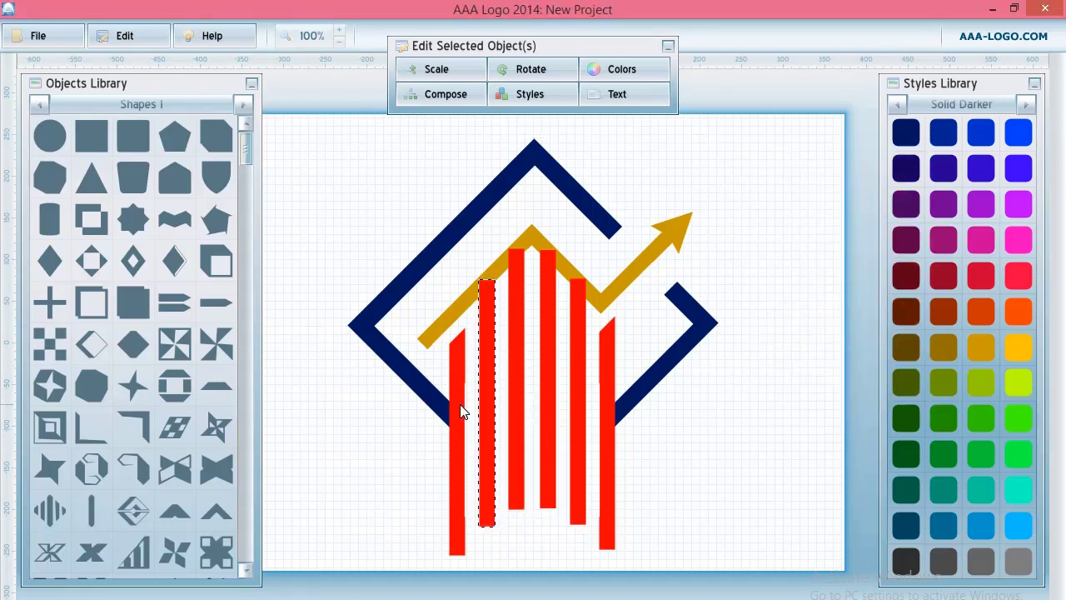
double_click(456, 408)
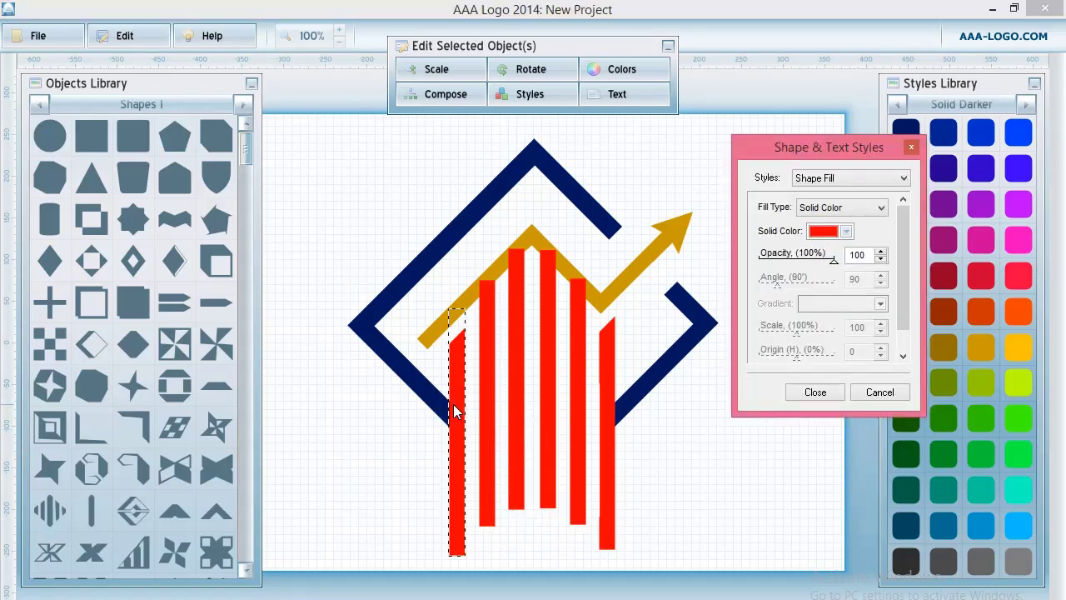
left_click(406, 429)
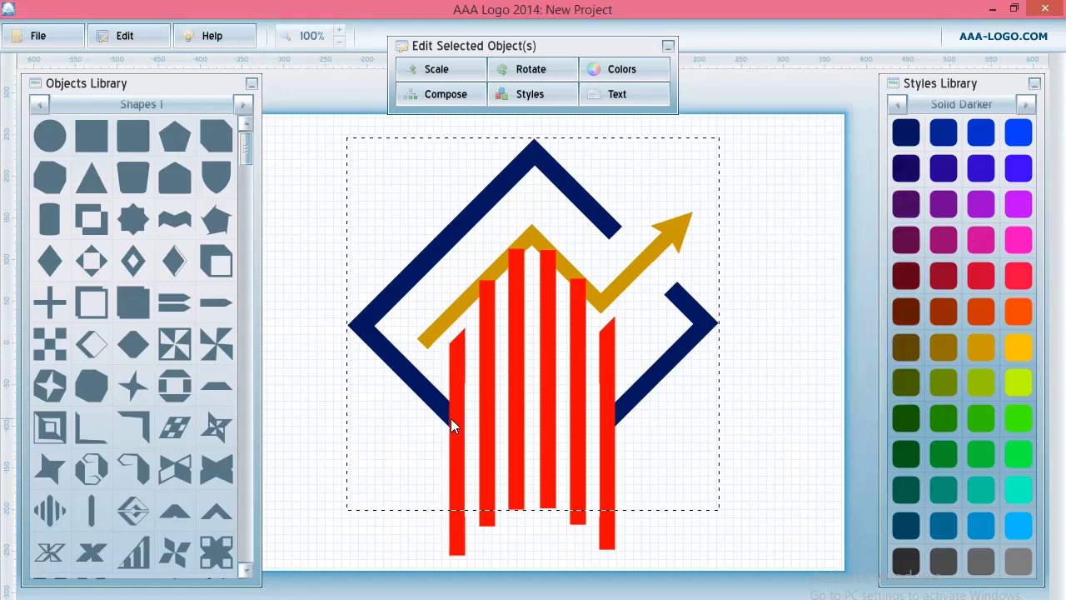
left_click(451, 418)
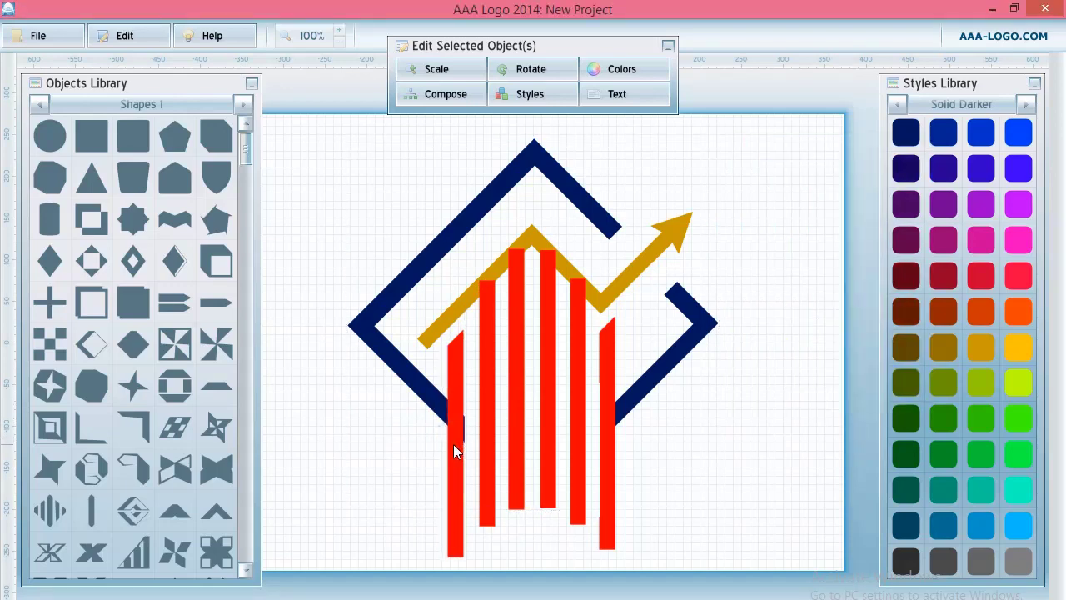
left_click(453, 443)
left_click(421, 439)
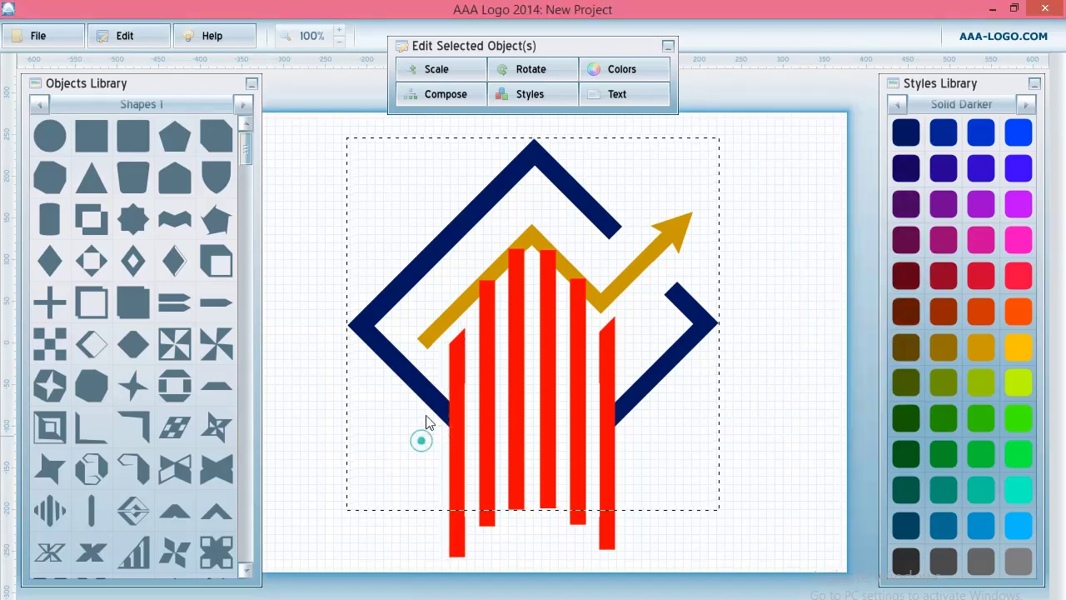
Step: Bring the mask along the arrow's left segment to the front, and place the gold arrow in front of the bars
left_click(465, 324)
right_click(467, 327)
left_click(505, 384)
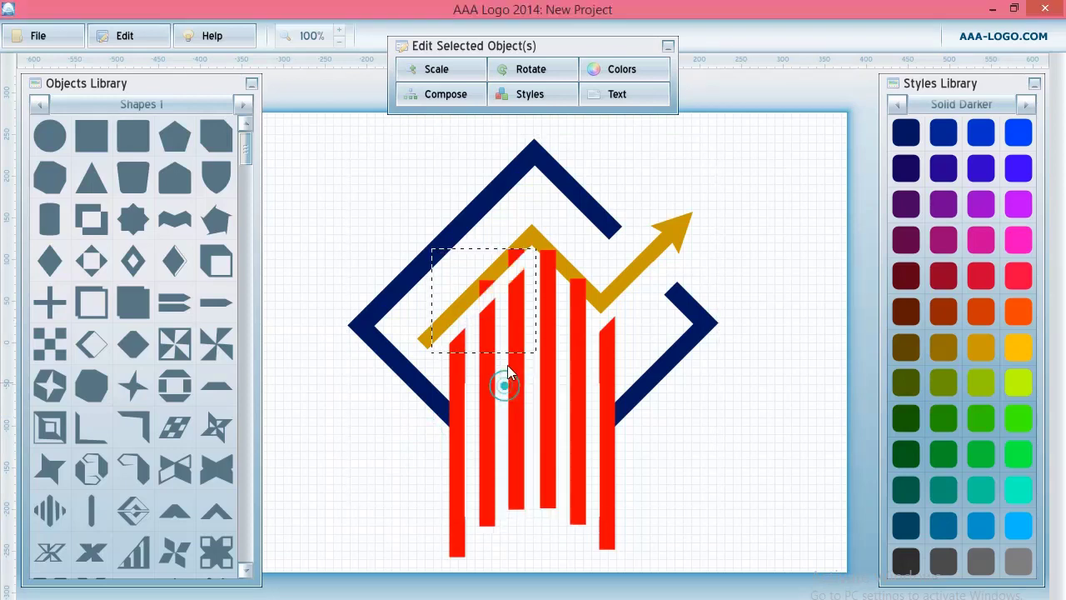
right_click(425, 335)
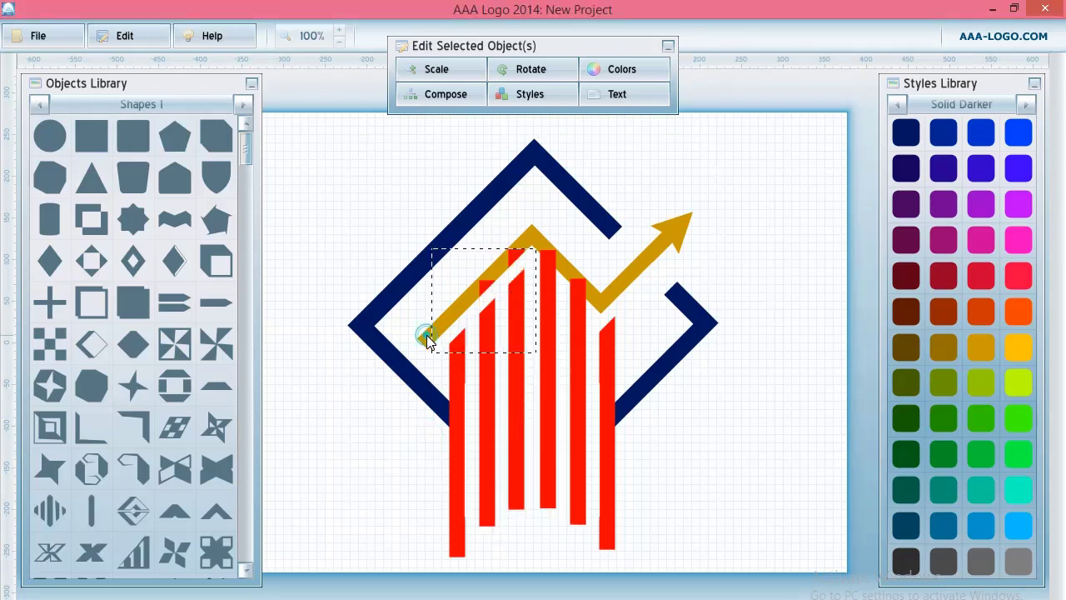
left_click(483, 422)
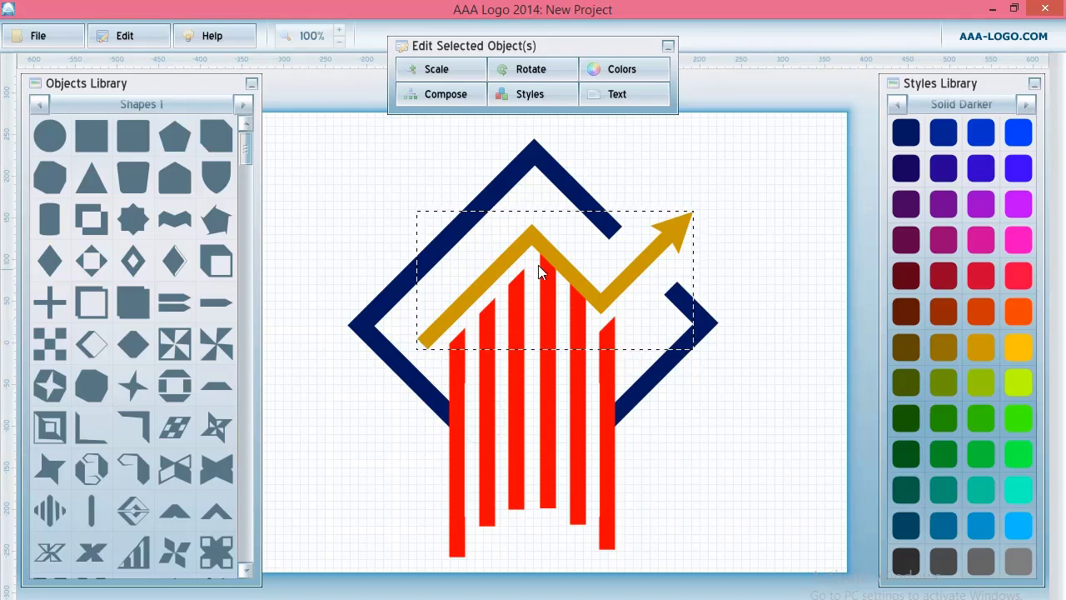
Step: Bring the mask below the arrow's descending middle segment to the front to trim the inner right bars
left_click(572, 310)
left_click(573, 302)
left_click(562, 293)
right_click(562, 297)
left_click(594, 360)
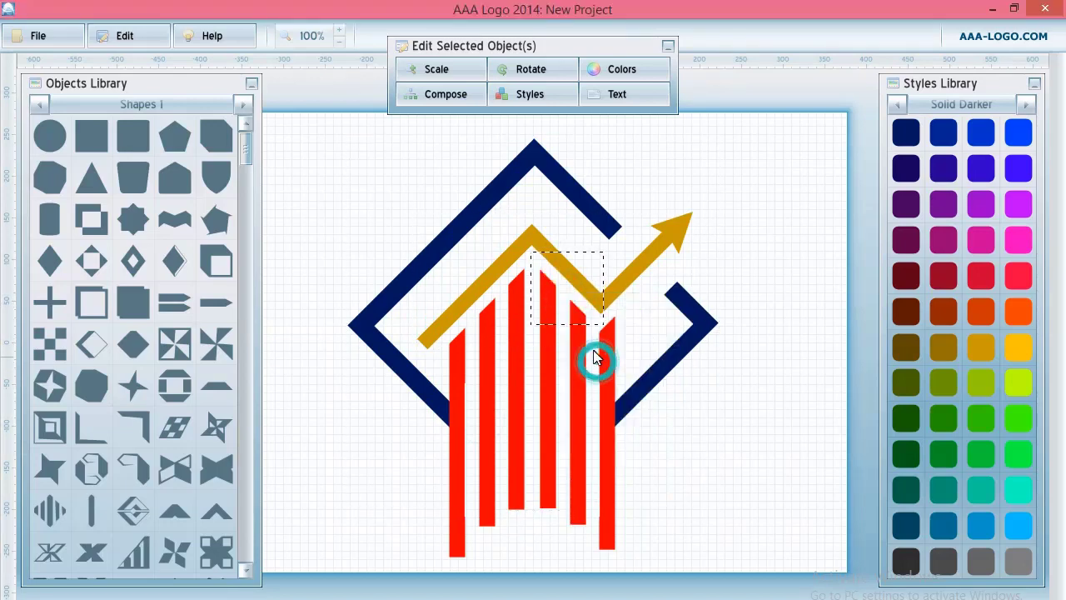
left_click(723, 399)
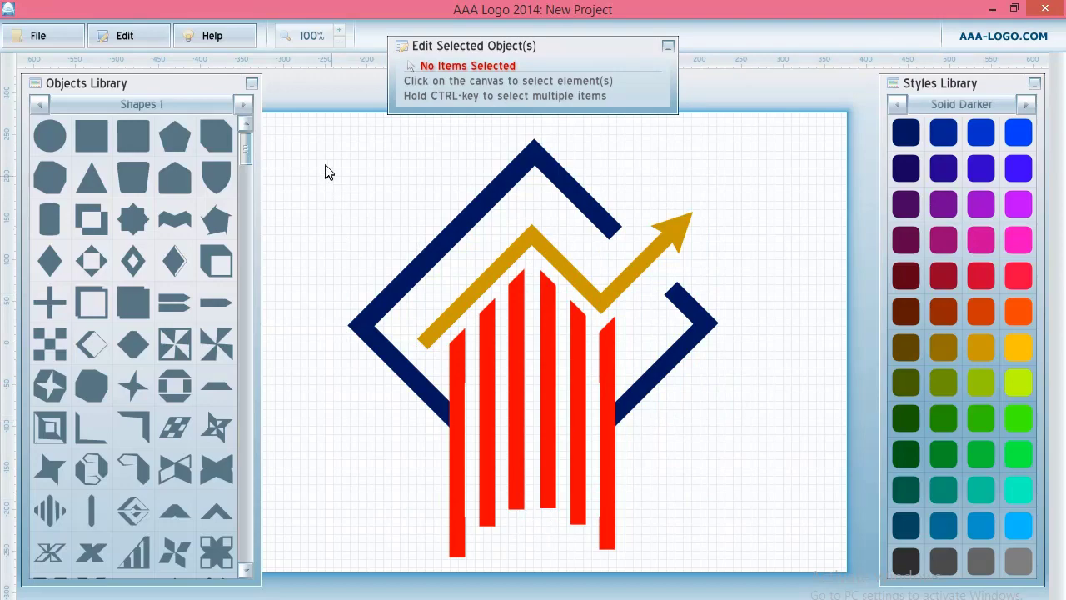
Step: Select the entire logo artwork, ungroup it, and clear the selection
left_click_drag(326, 166, 737, 567)
right_click(557, 360)
left_click(608, 437)
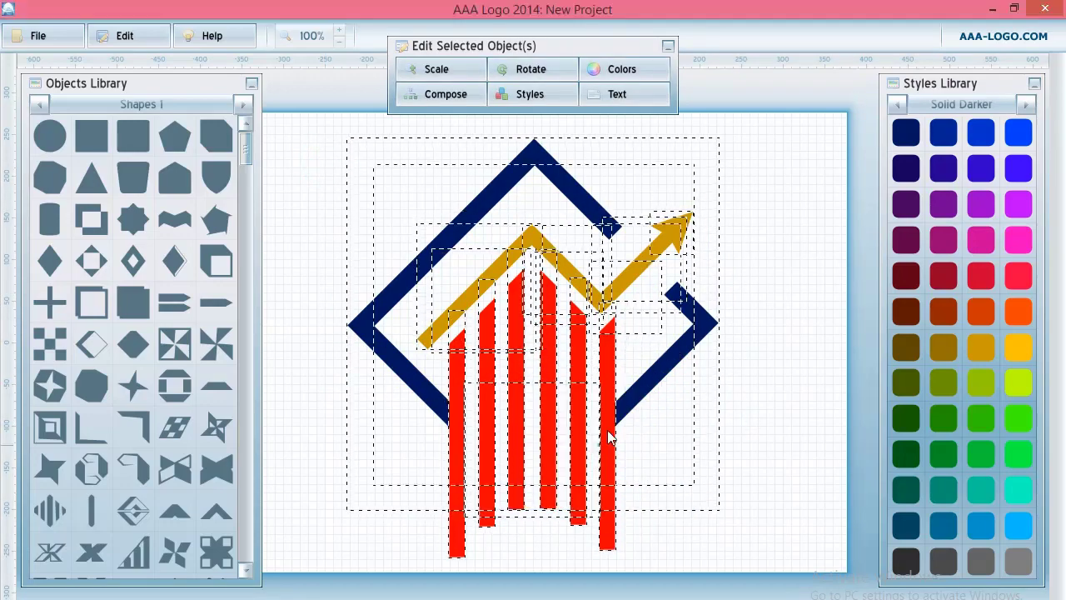
left_click(766, 358)
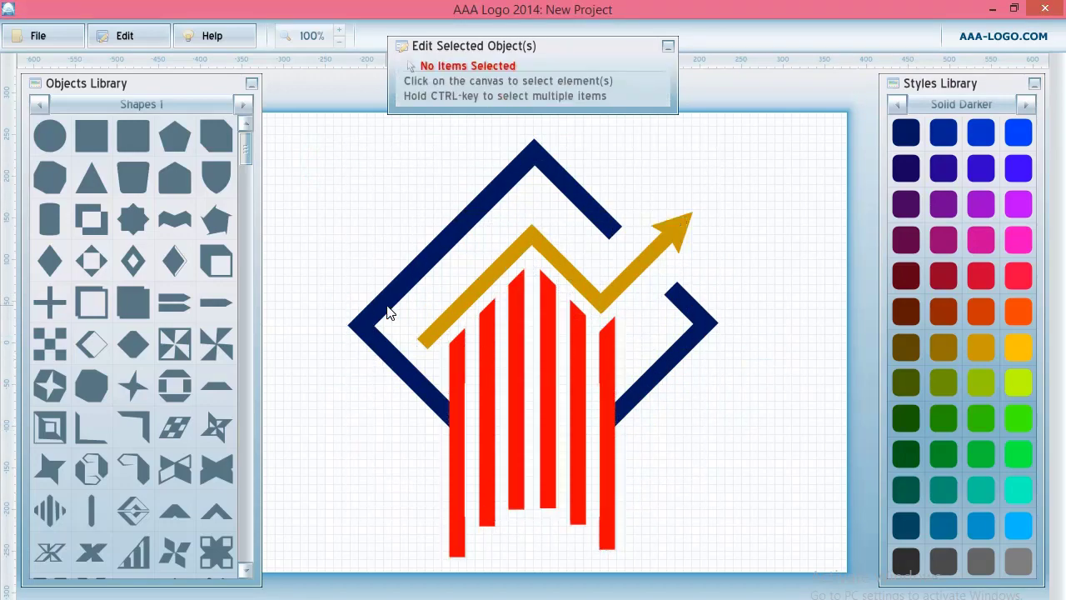
Step: Add a square from the Shapes 1 library beside the lower left bars and enlarge it into a wide rectangle
left_click(91, 134)
left_click_drag(528, 344, 402, 472)
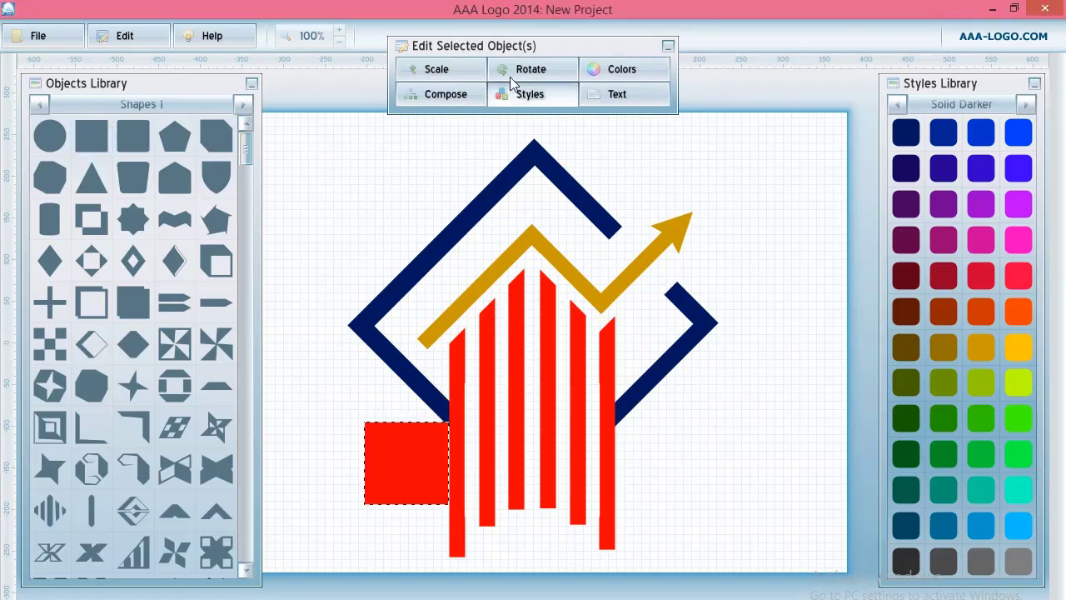
left_click(457, 68)
left_click_drag(508, 135, 534, 166)
Step: Rotate the rectangle diagonally and place its upper edge along the diamond's lower-left side, covering the bars' lower ends
left_click(521, 71)
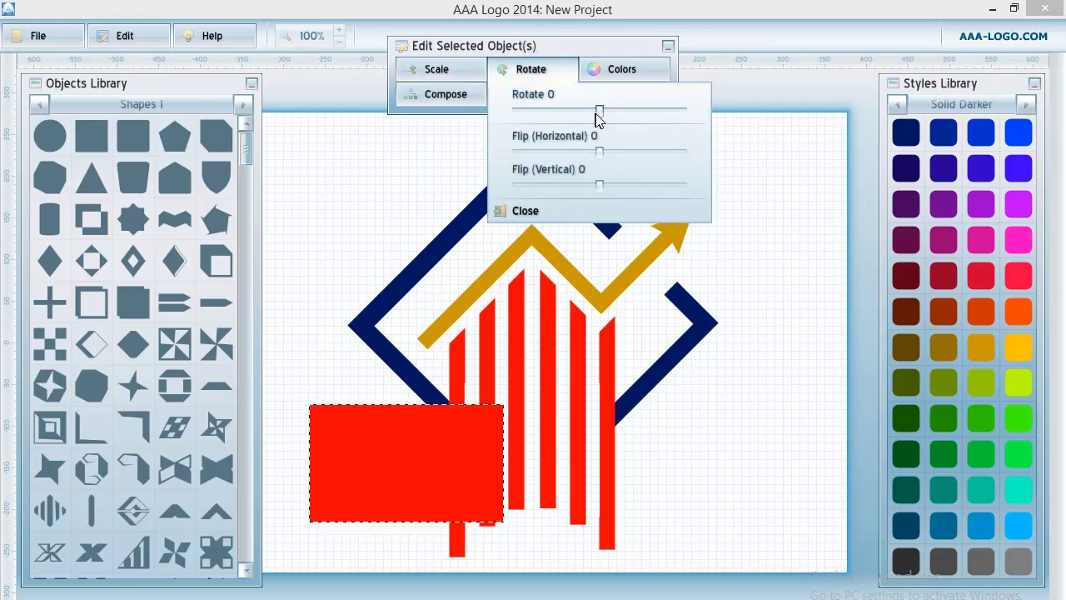
left_click_drag(598, 112, 574, 114)
left_click_drag(439, 476, 483, 521)
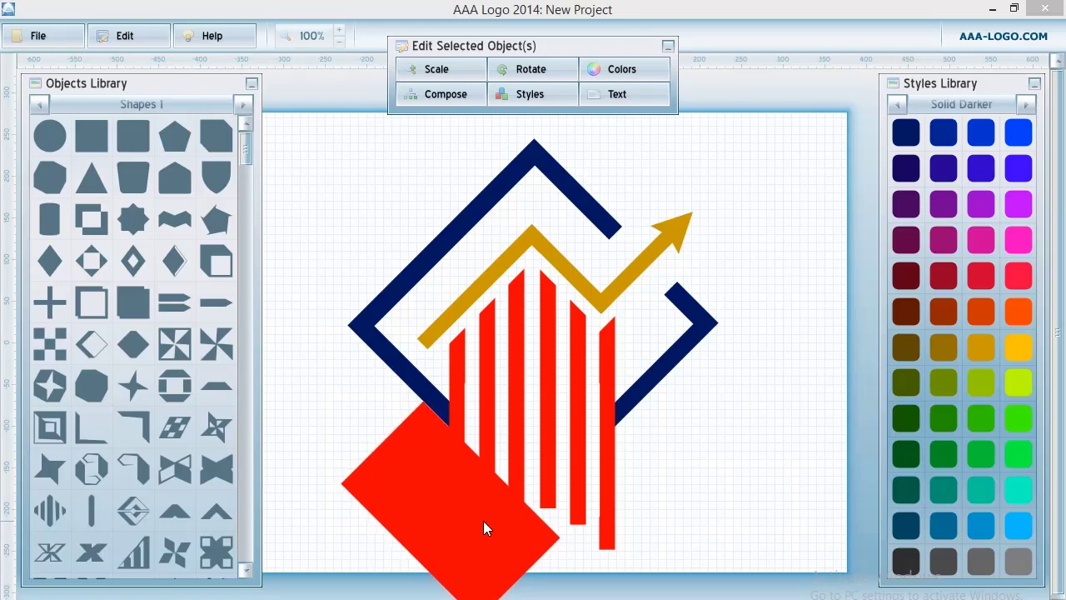
Step: Duplicate the rotated rectangle, rotate the copy the opposite way, and align its edge with the diamond's lower-right side
right_click(447, 478)
left_click(500, 511)
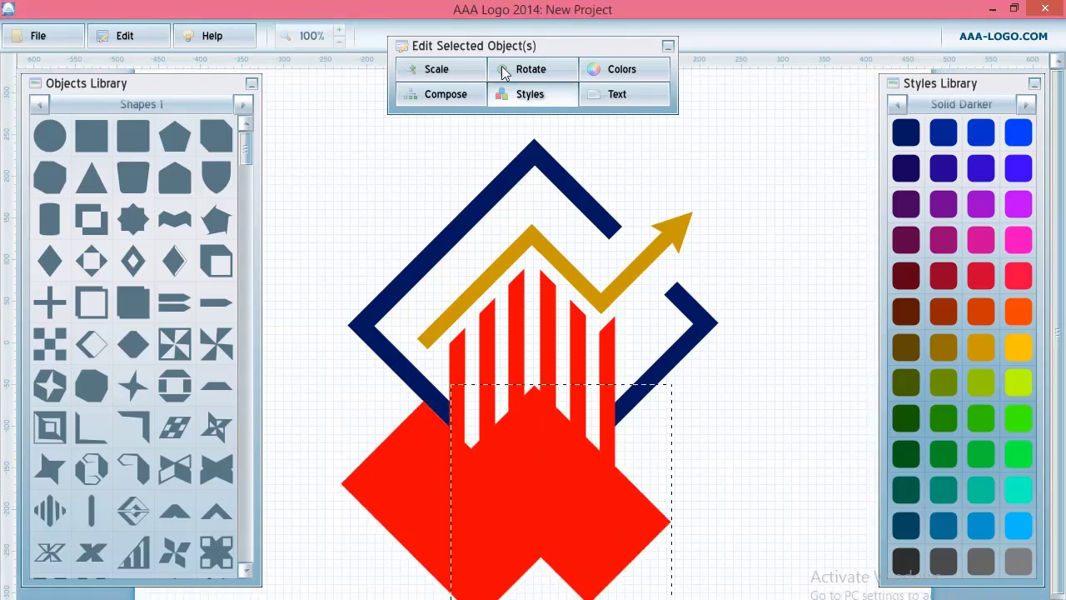
left_click(530, 69)
left_click_drag(600, 110, 557, 111)
left_click(580, 208)
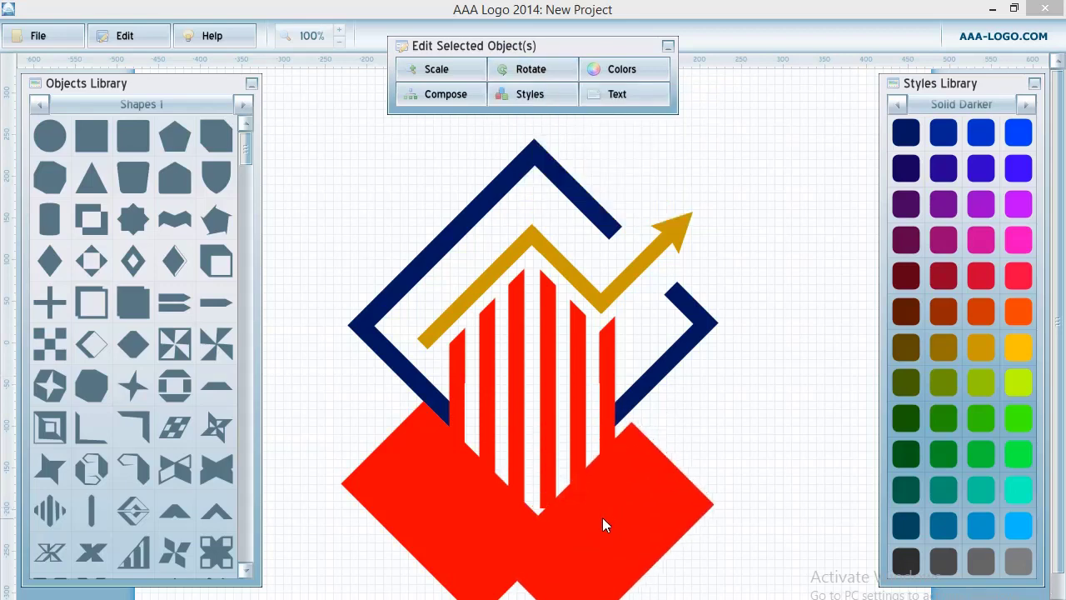
left_click(596, 514)
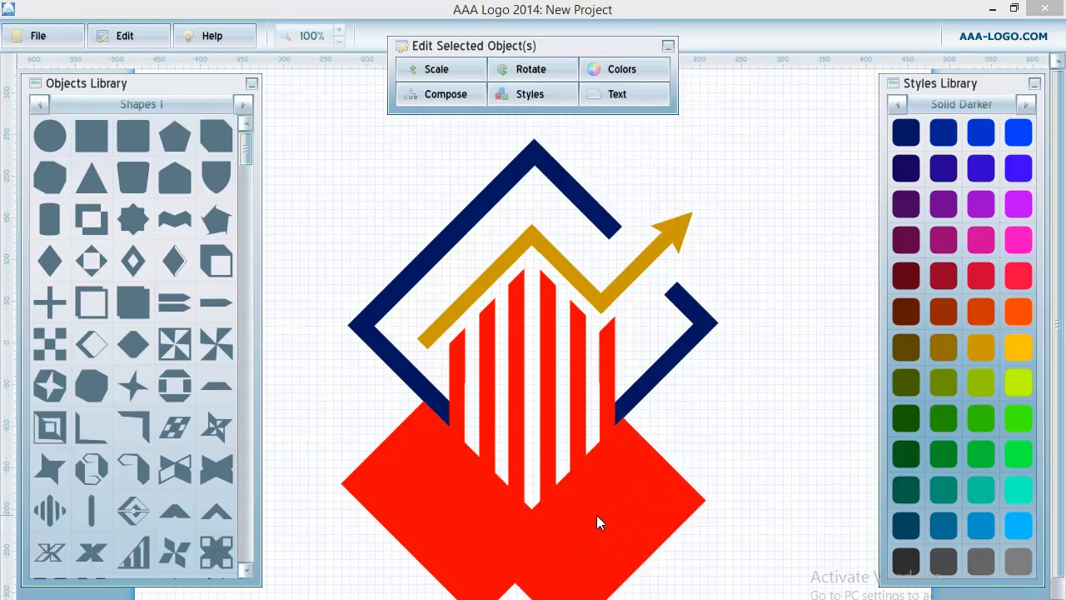
Step: Set the composition of both rotated rectangles to Knockout Mask in their General styles
left_click(519, 93)
left_click(533, 120)
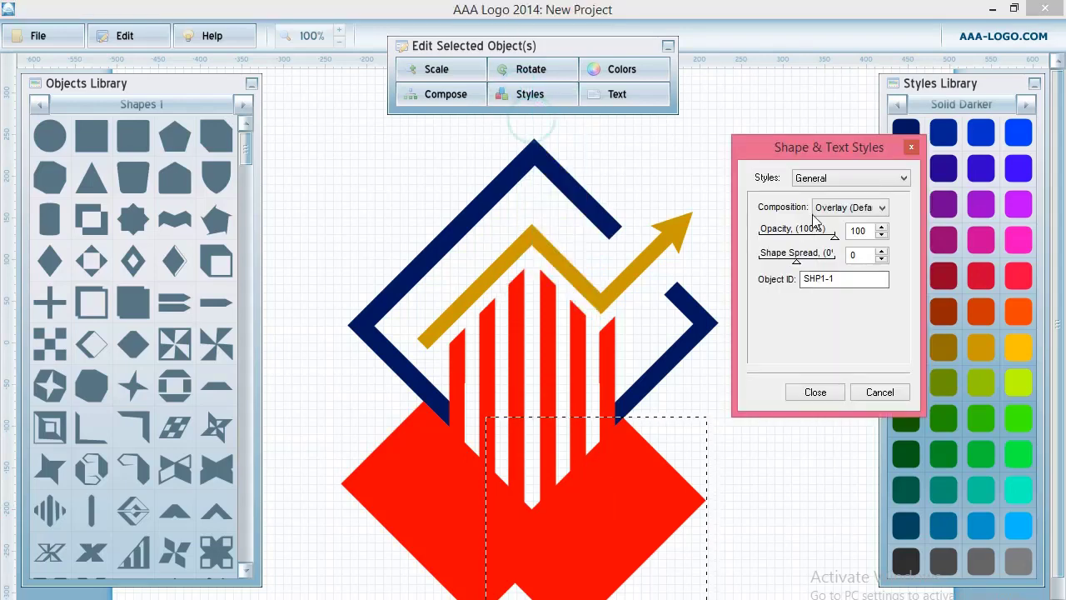
left_click(833, 208)
left_click(831, 232)
left_click(435, 472)
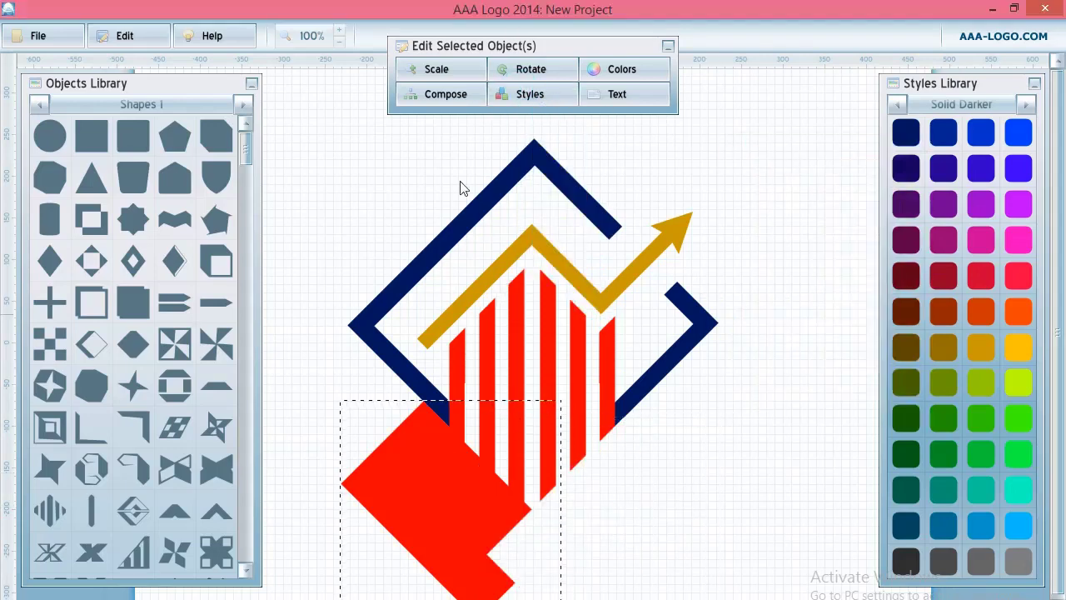
left_click(519, 93)
left_click(535, 121)
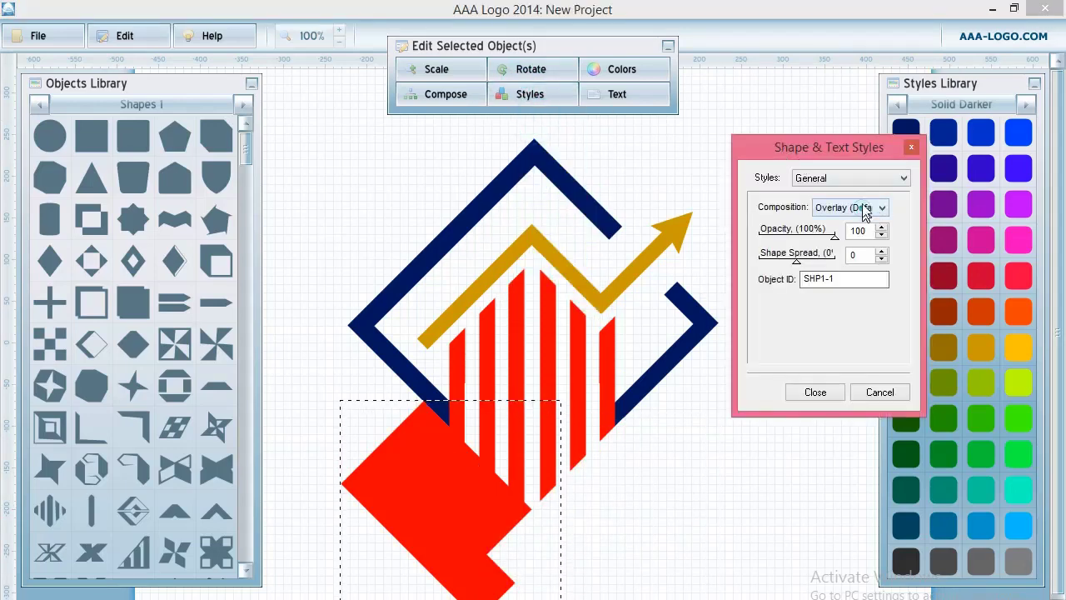
left_click(866, 207)
left_click(830, 232)
left_click(618, 403)
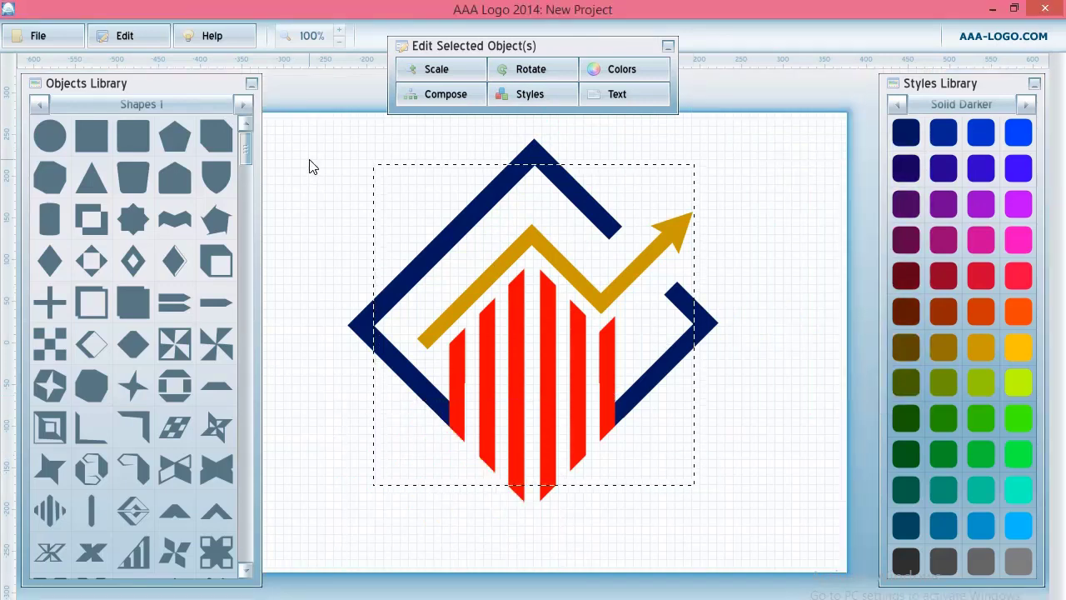
Step: Color the outermost left and right bars dark navy from the Solid Darker styles to match the diamond
left_click(608, 368)
left_click(461, 378)
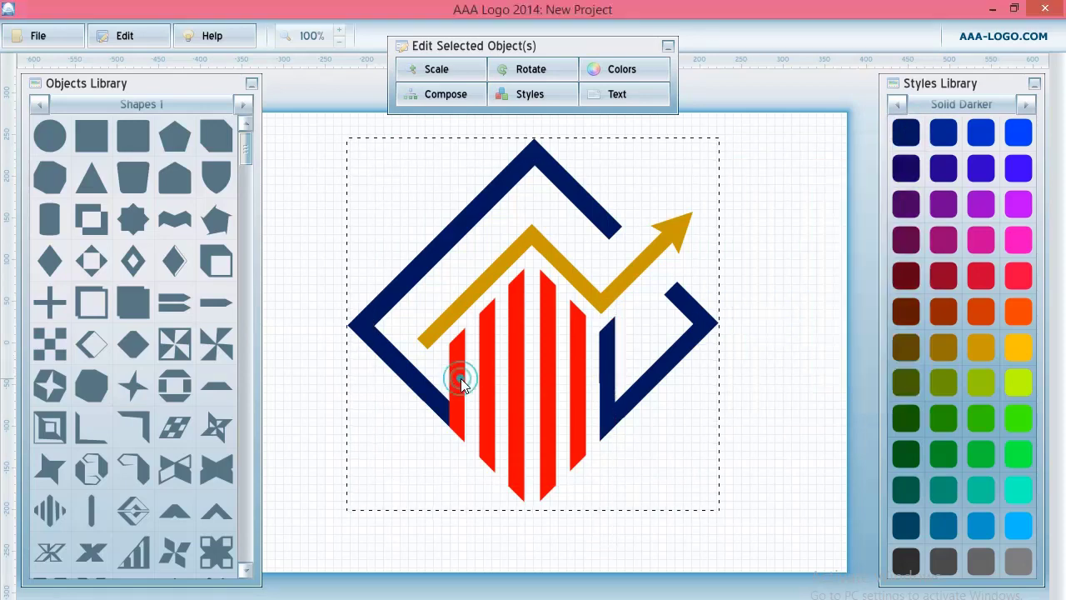
left_click(462, 382)
left_click(909, 126)
left_click(791, 419)
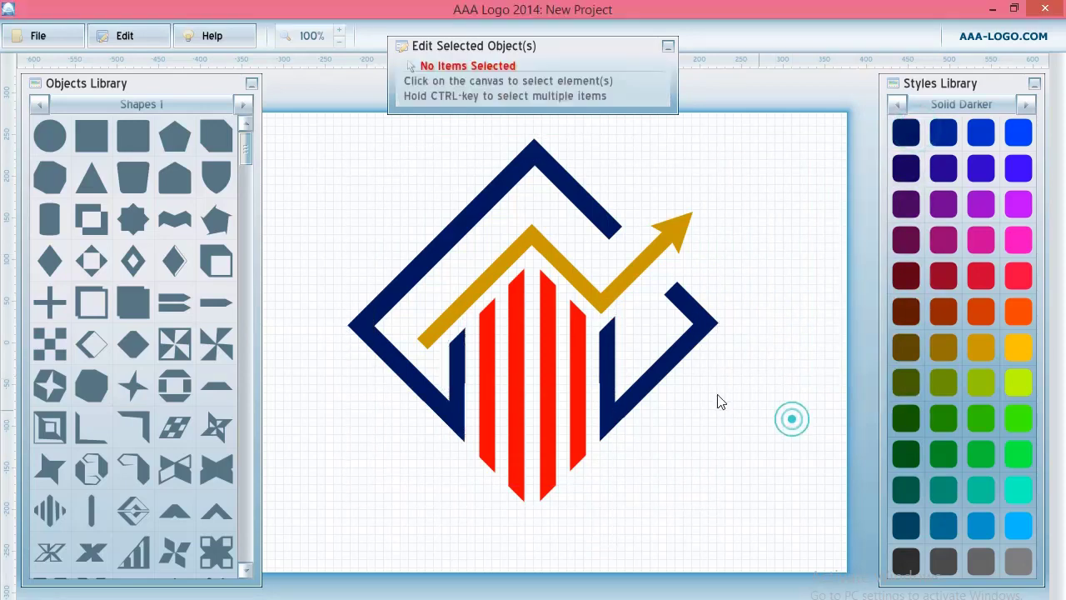
Step: Try red and yellow swatches on the arrow's left segment, then return it to the gold swatch
left_click(576, 364)
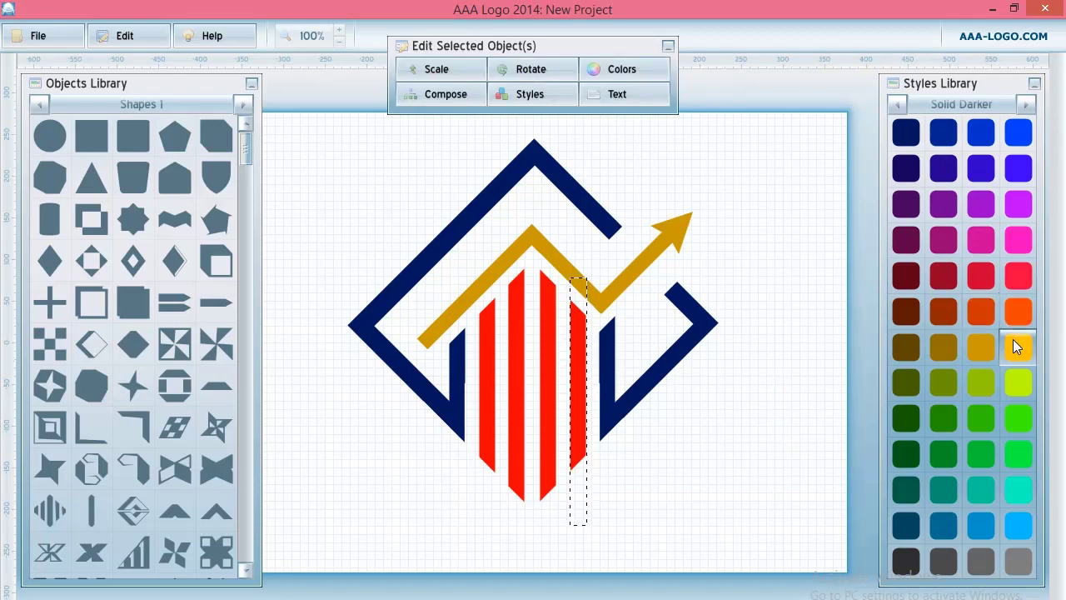
left_click(430, 337)
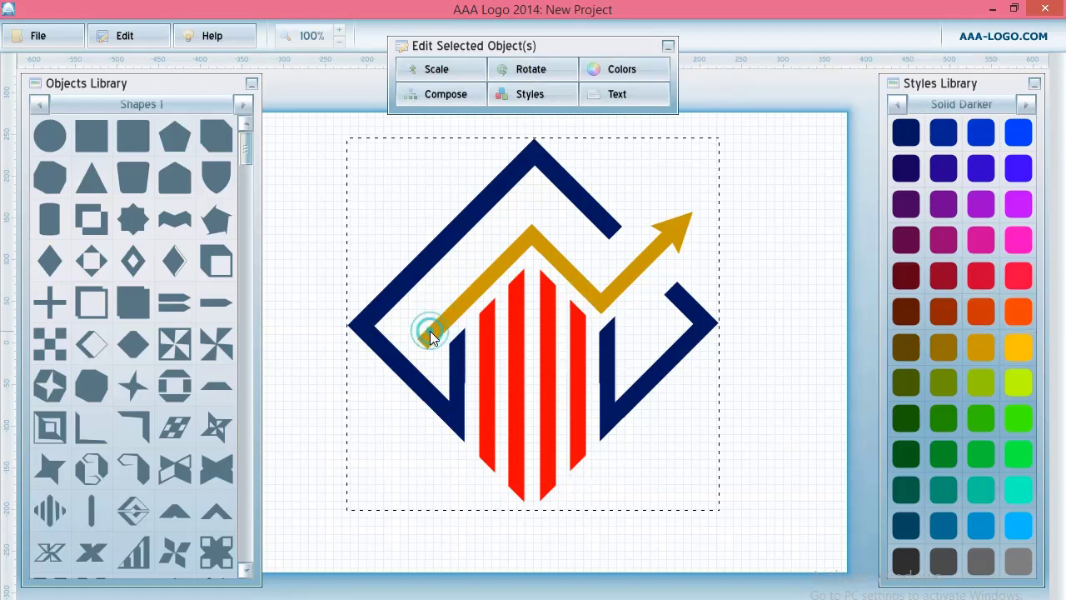
left_click(430, 334)
left_click(1002, 272)
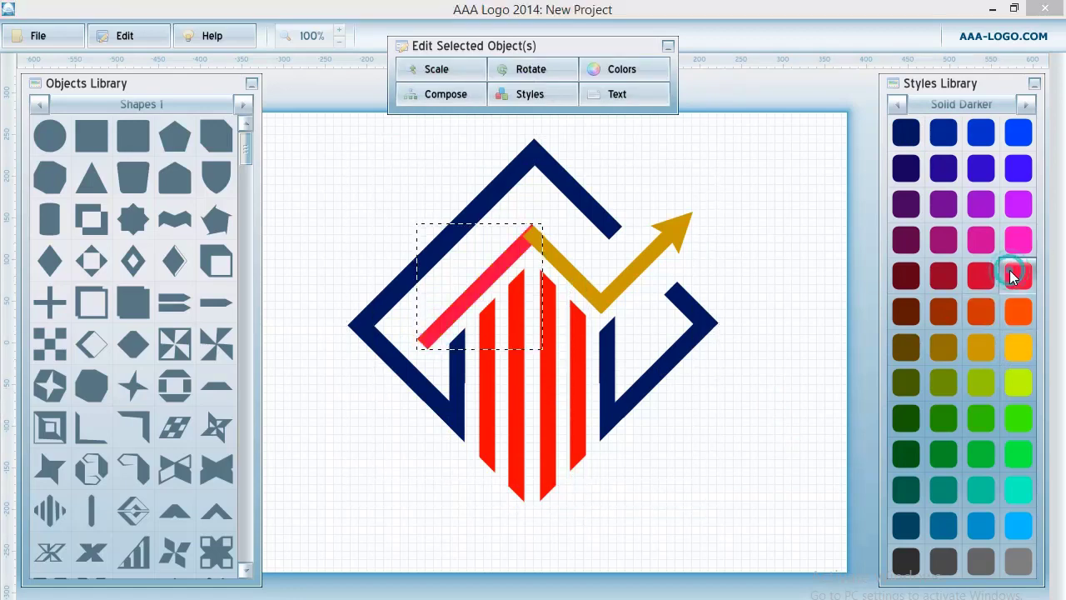
left_click(950, 287)
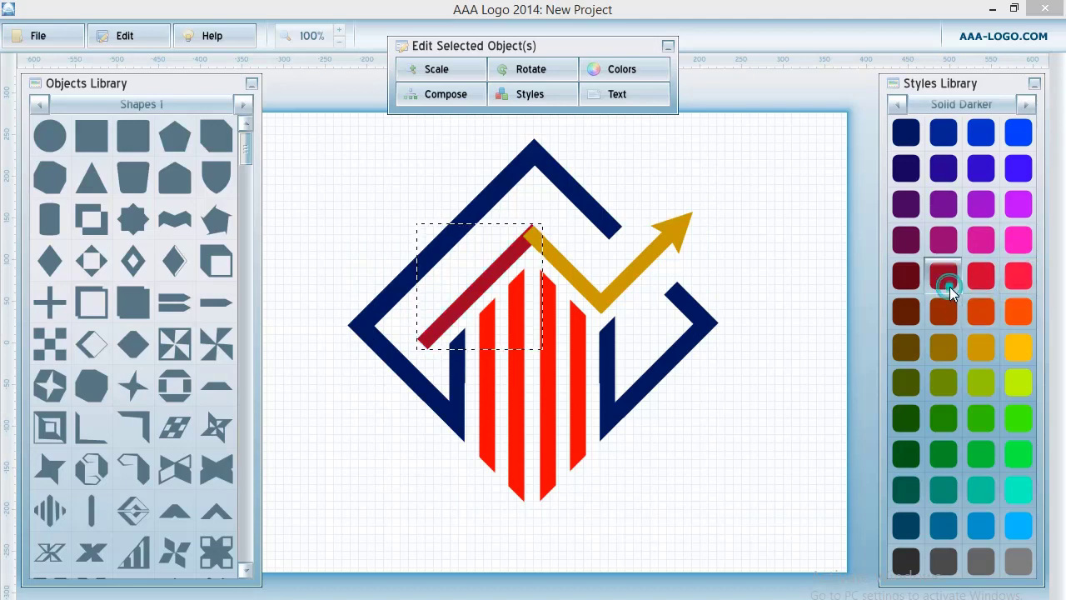
left_click(1018, 347)
left_click(986, 349)
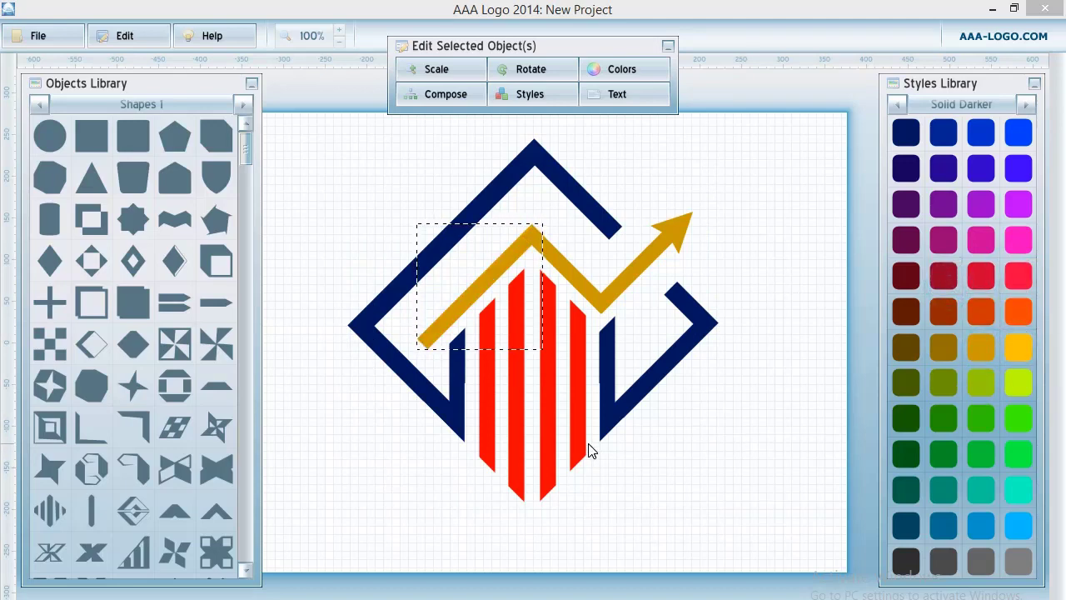
Step: Color the two inner bars on the right half with the arrow's gold from the Solid Darker styles
left_click(584, 450)
left_click(1018, 347)
left_click(981, 346)
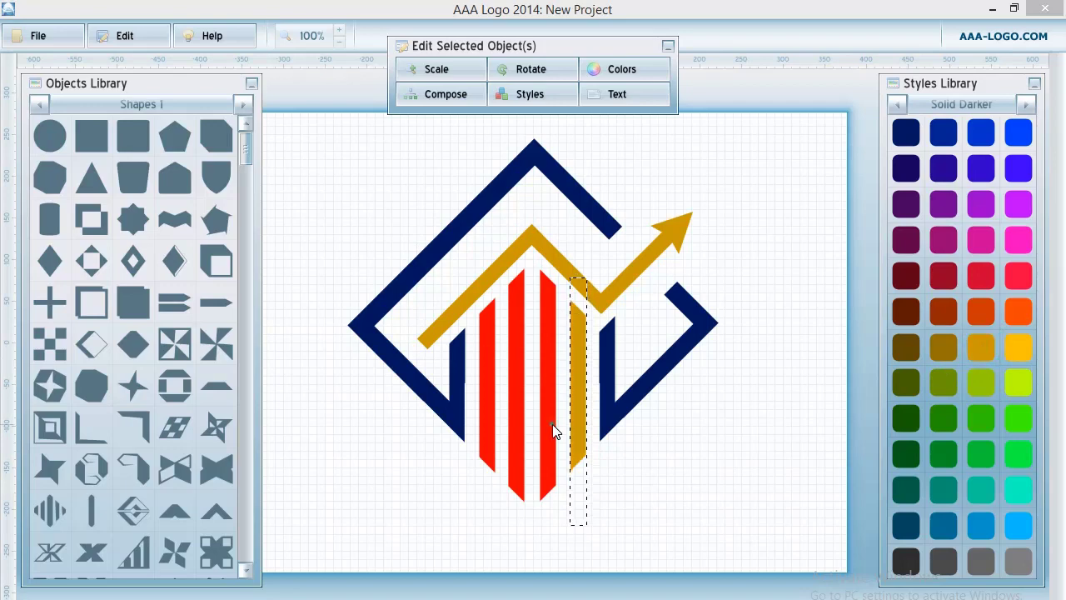
left_click(555, 431)
left_click(548, 427)
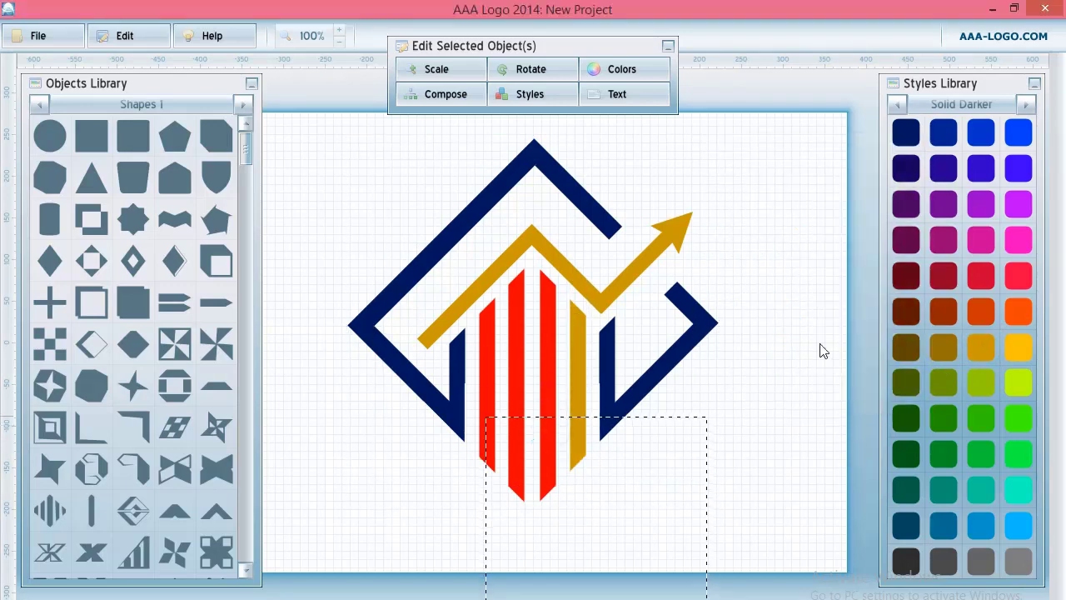
left_click(546, 366)
left_click(981, 346)
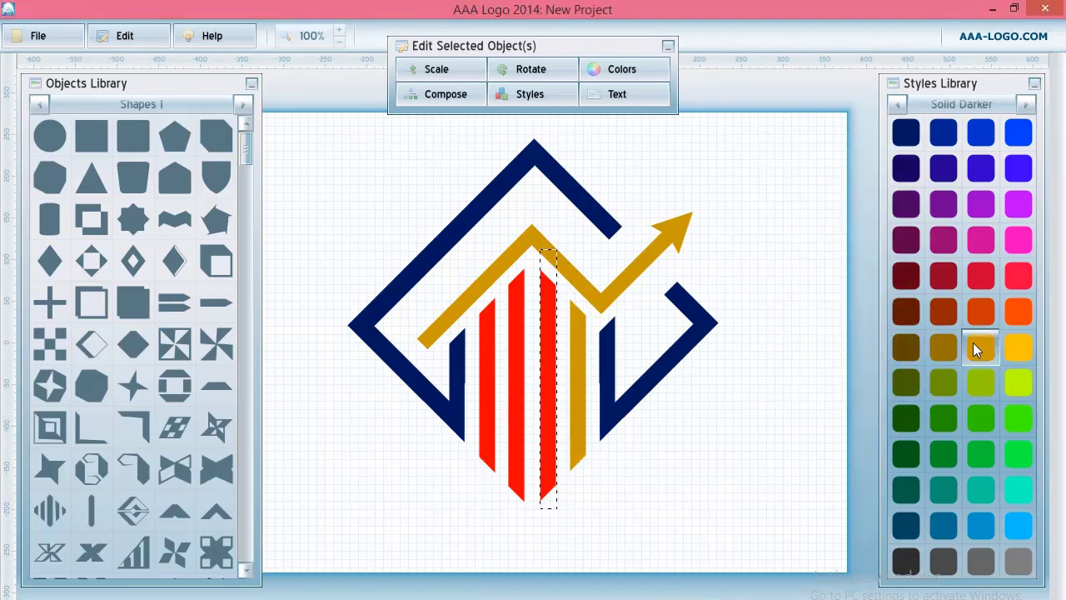
Step: Color the two inner bars on the left half with the arrow's gold from the Solid Darker styles
left_click(513, 375)
double_click(513, 375)
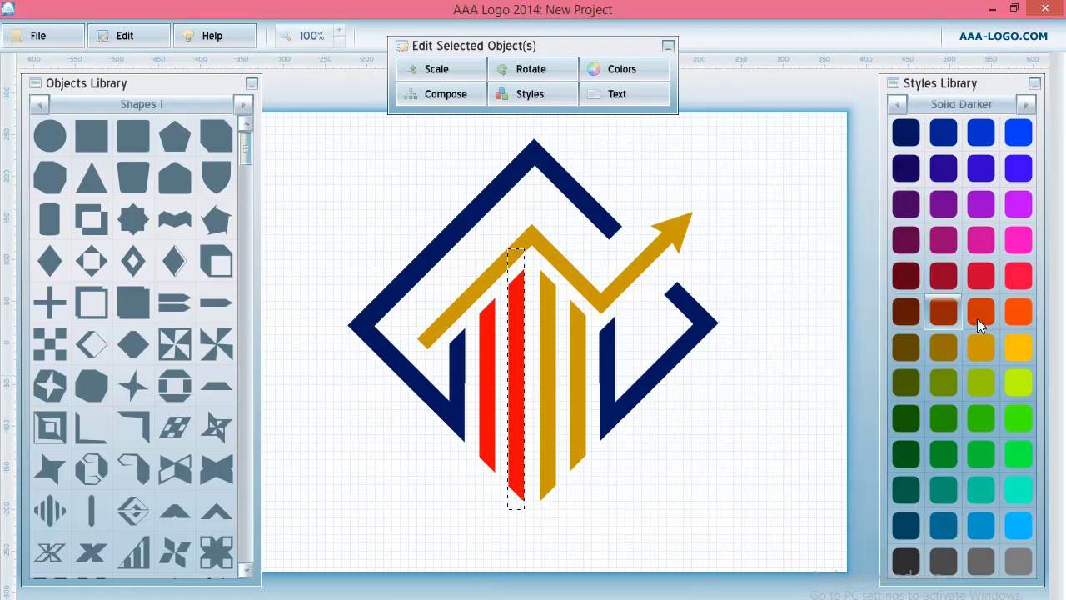
left_click(981, 346)
left_click(487, 363)
left_click(487, 366)
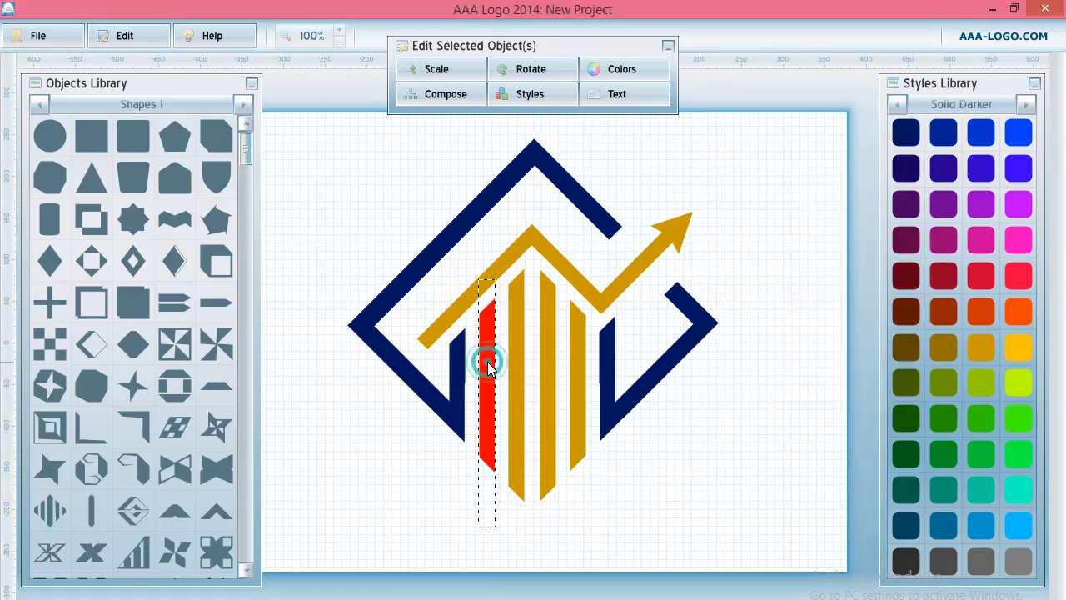
left_click(981, 347)
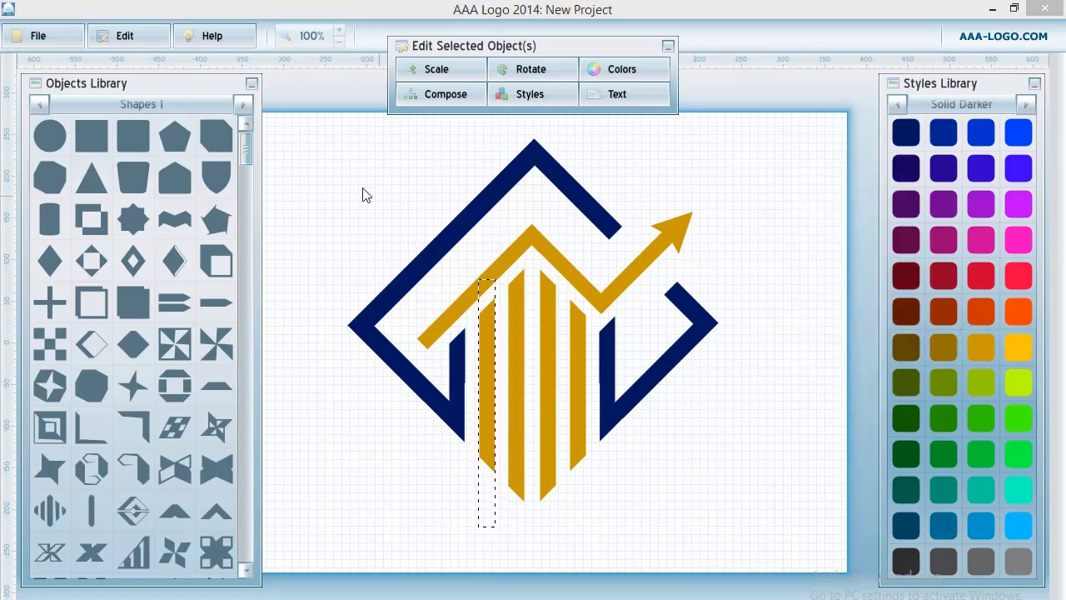
Step: Select all the logo's shapes, including the knockout masks, and group them into one object
left_click_drag(316, 161, 731, 417)
key("ctrl+z")
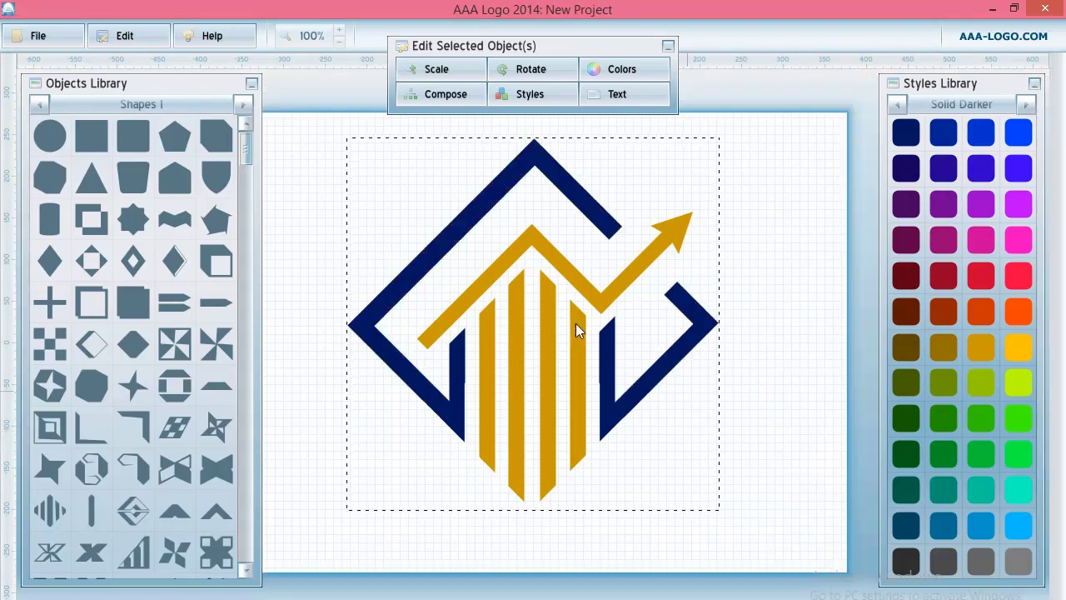
left_click_drag(273, 140, 785, 527)
right_click(524, 348)
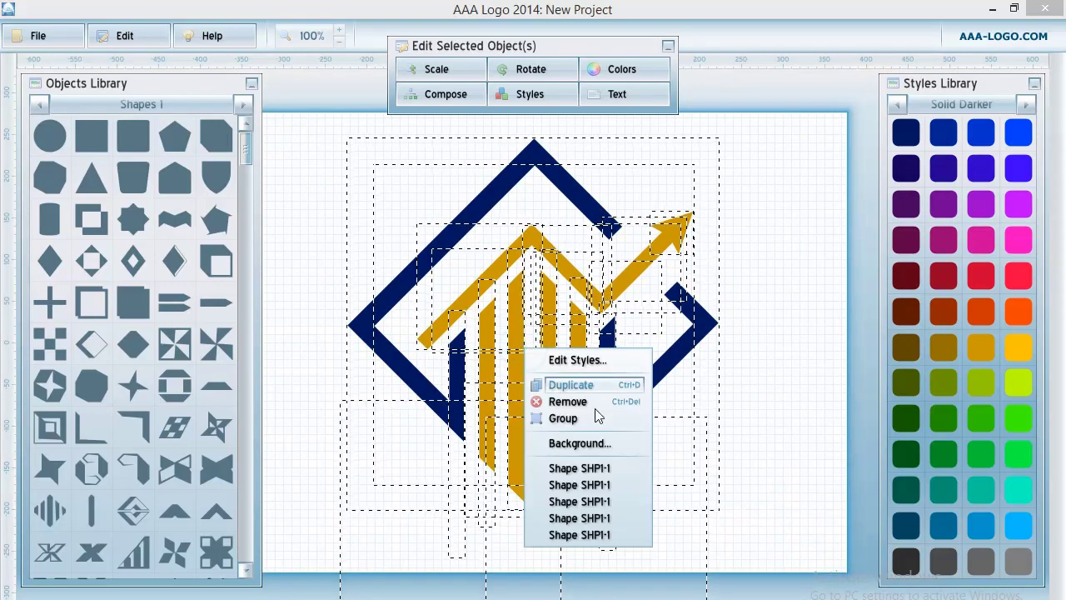
left_click(581, 417)
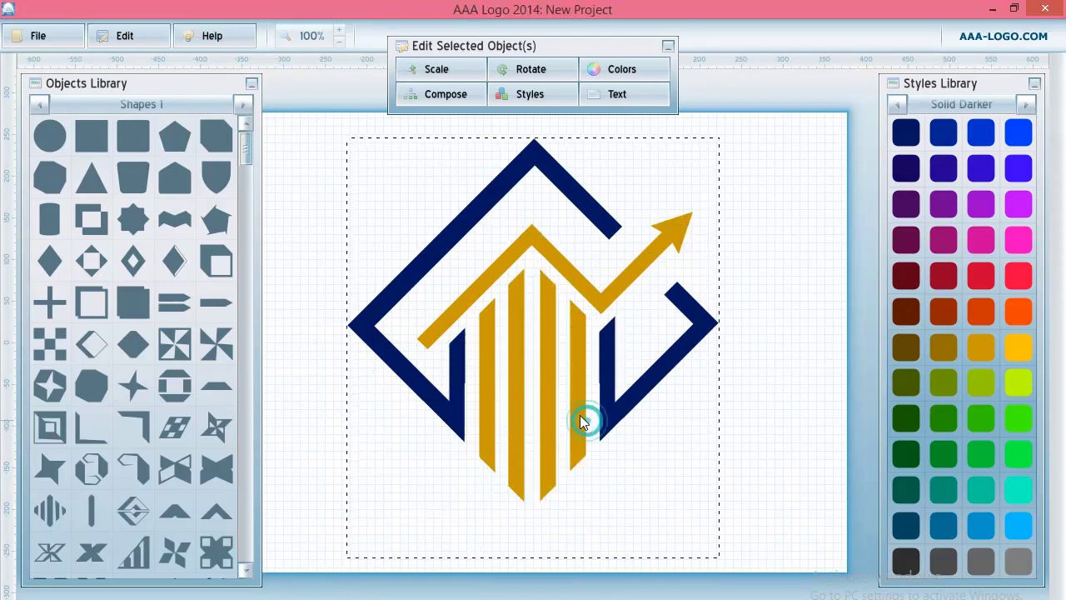
Step: Set the image options to a fixed 800 × 600 pixel canvas, 600 dpi resolution and a transparent background
right_click(298, 143)
left_click(334, 218)
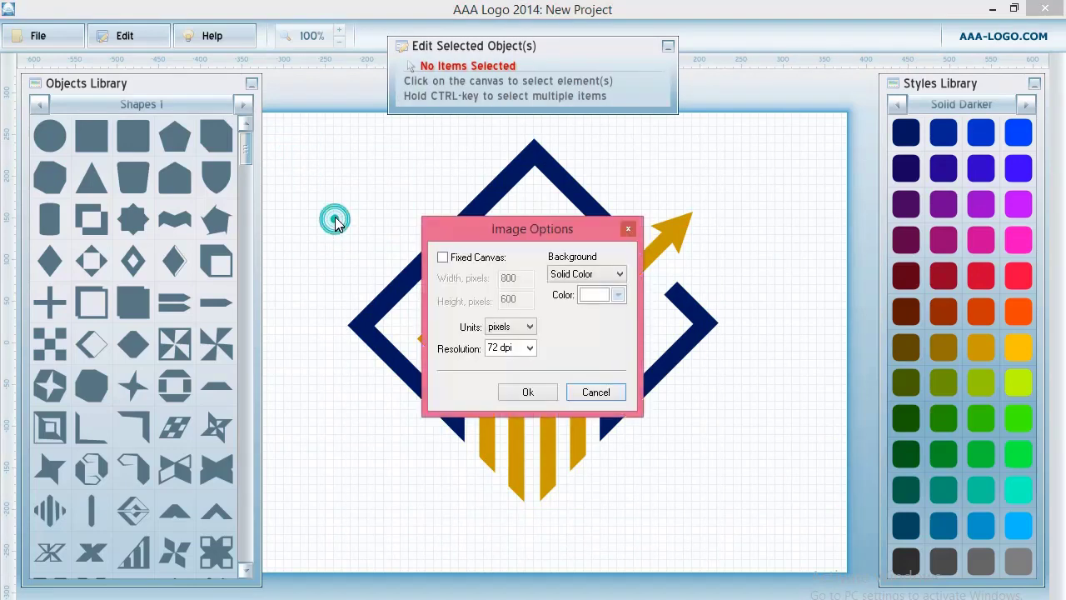
left_click(442, 257)
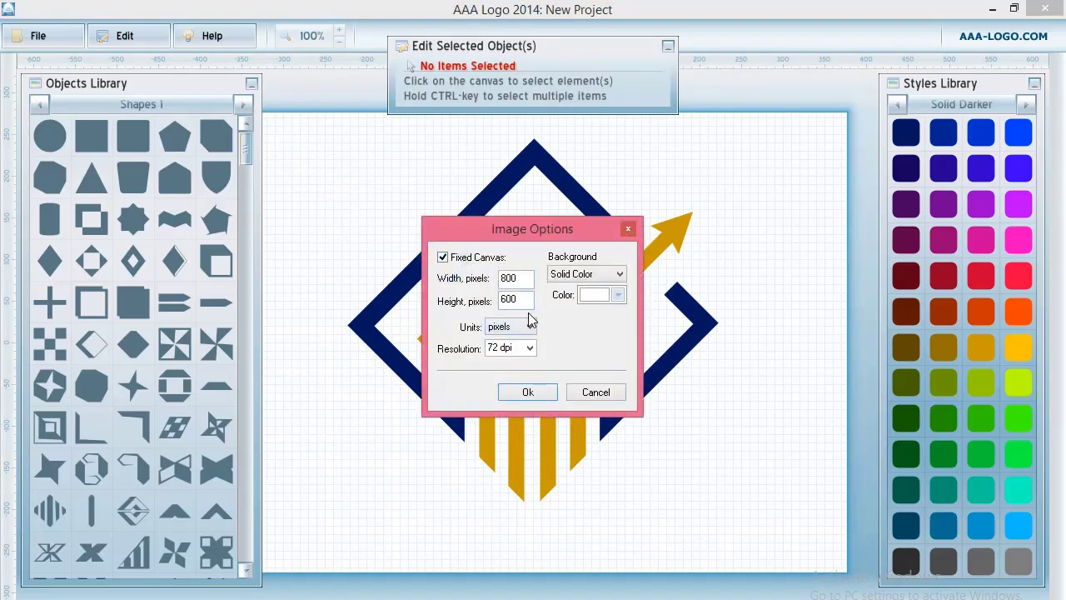
left_click(513, 348)
left_click(492, 399)
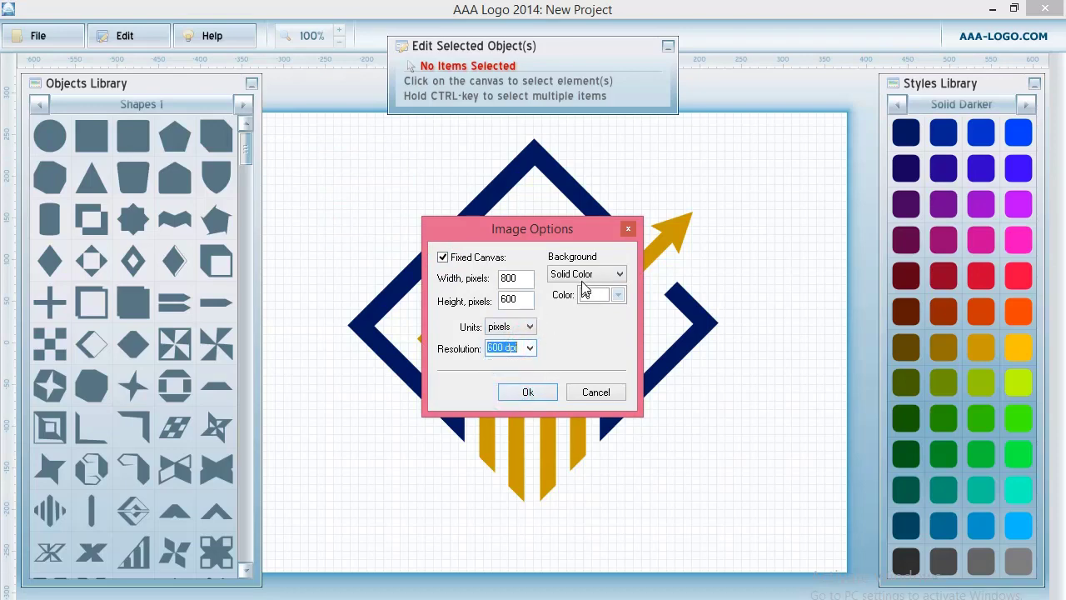
left_click(583, 274)
left_click(575, 289)
left_click(527, 391)
Step: Enlarge the grouped logo proportionally, move it slightly down on the canvas, and deselect it
left_click(592, 296)
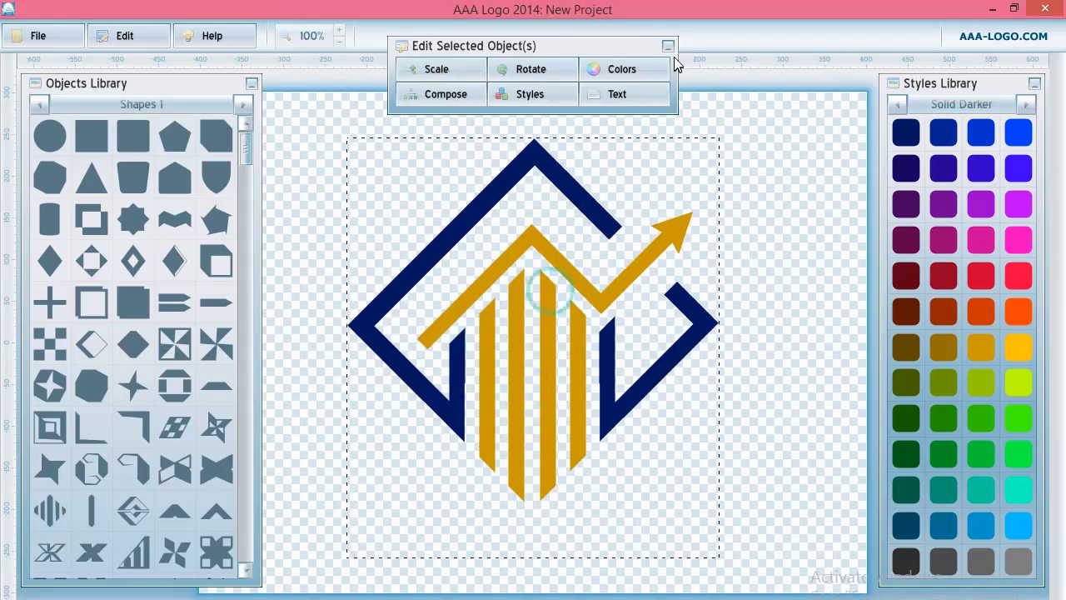
left_click(669, 48)
left_click(275, 597)
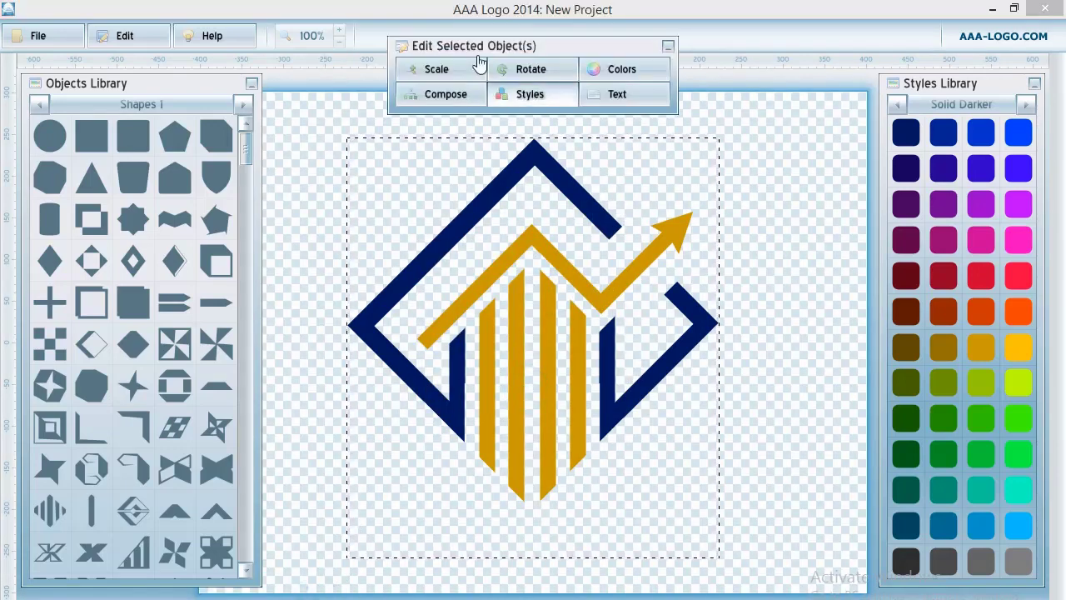
left_click(439, 67)
left_click_drag(507, 134, 525, 134)
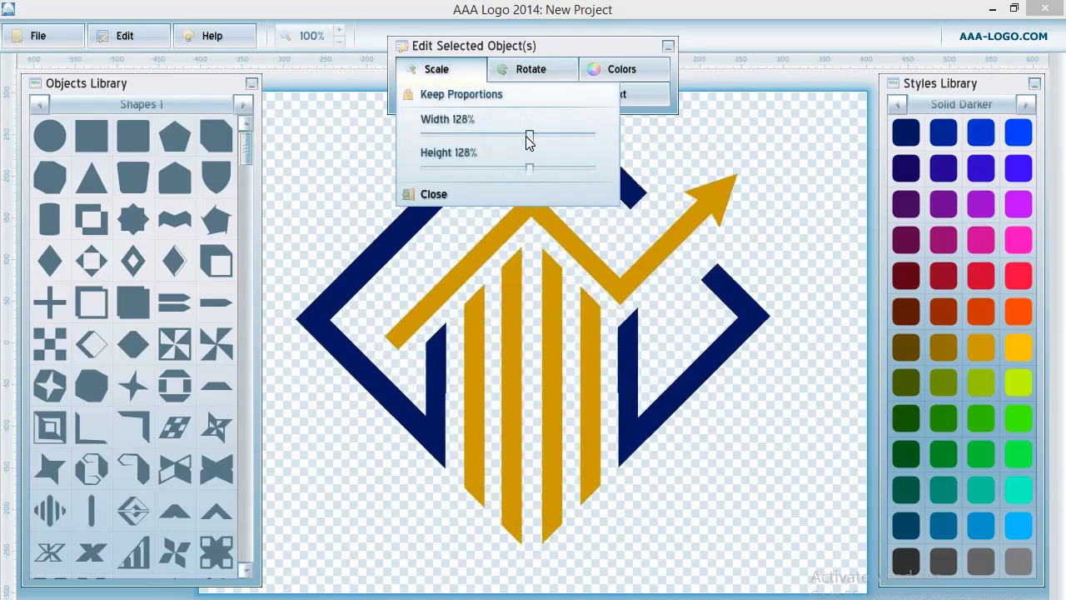
left_click(563, 308)
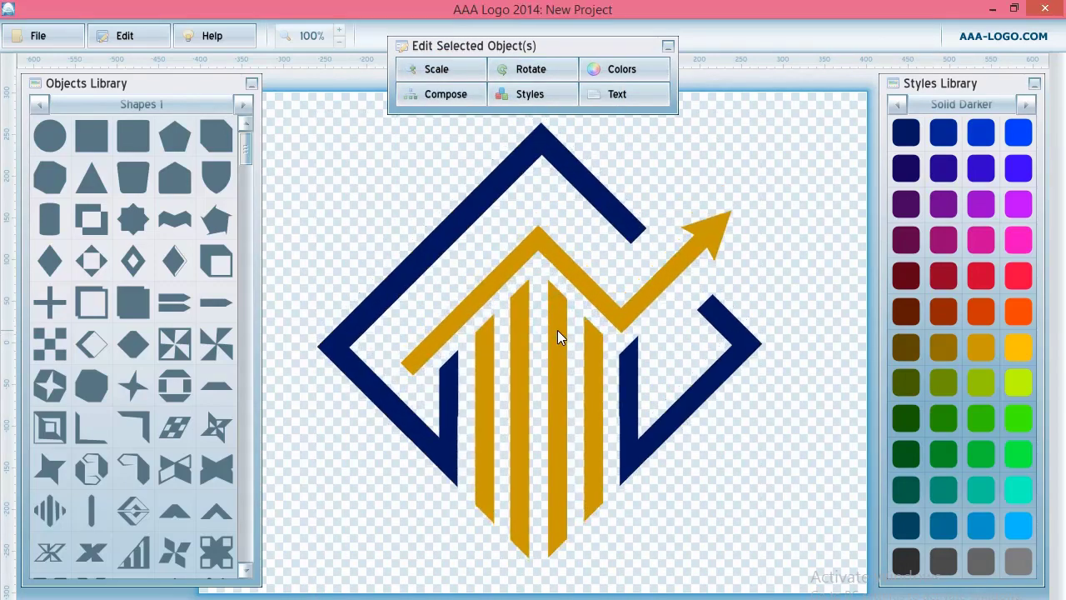
left_click(821, 255)
left_click(668, 45)
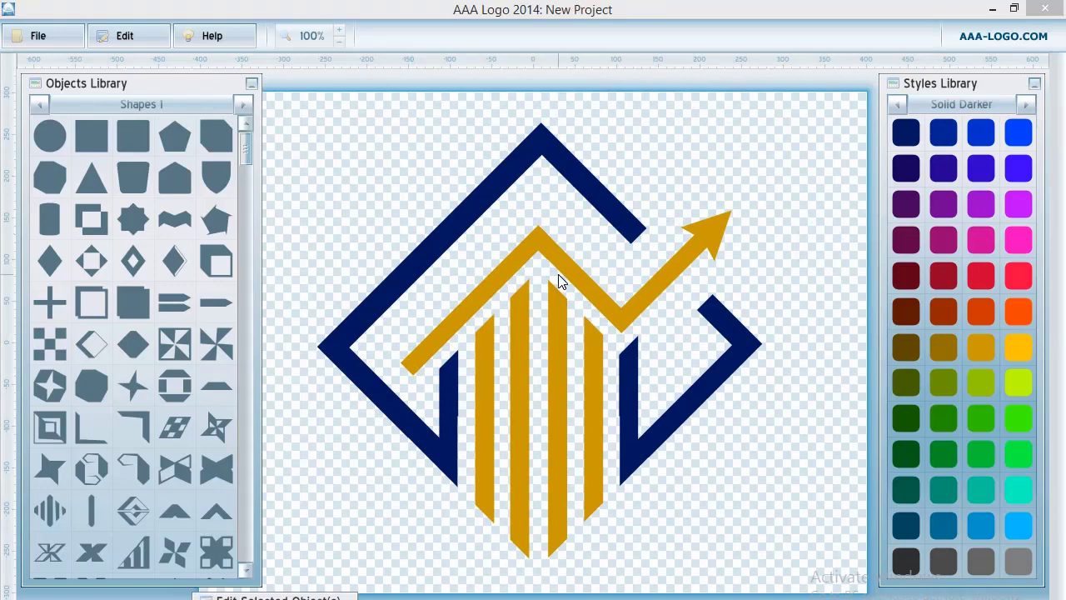
Step: Export the logo as a PNG image named logo in the Project folder
left_click(34, 35)
left_click(50, 60)
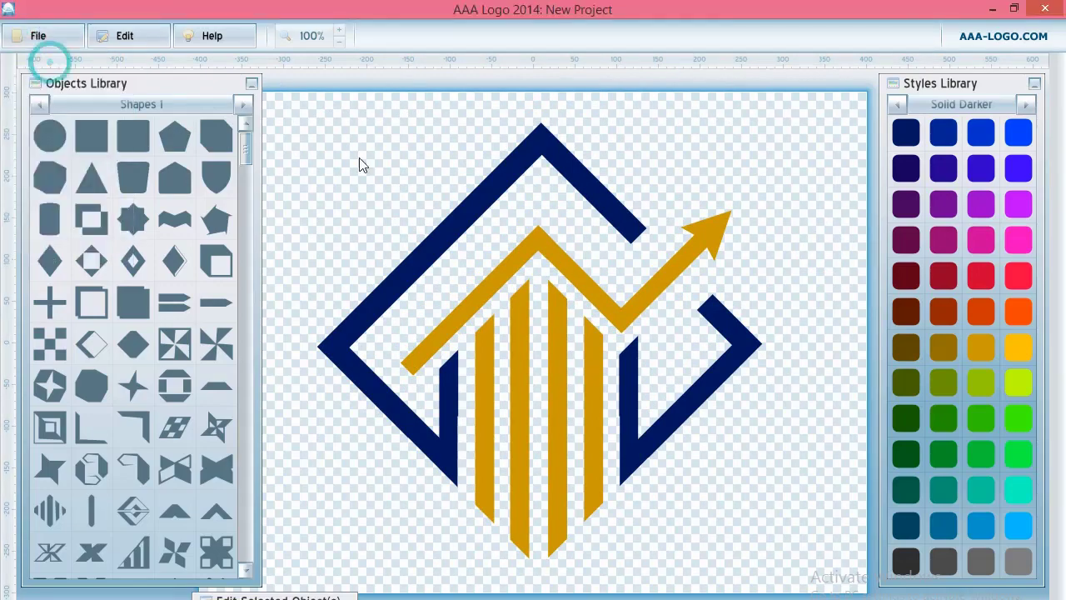
type("logo")
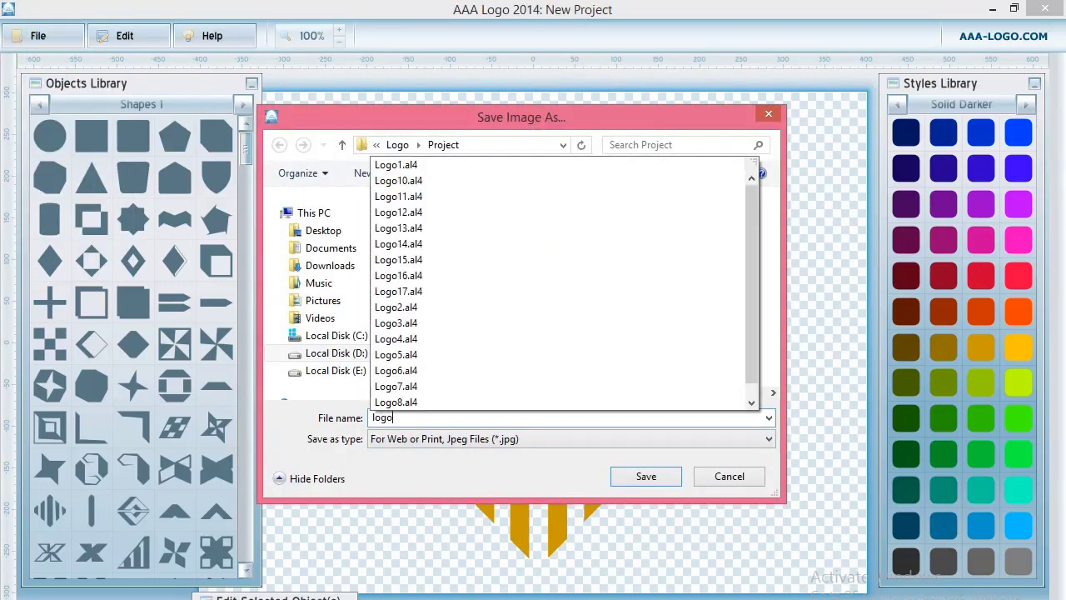
left_click(649, 443)
left_click(538, 449)
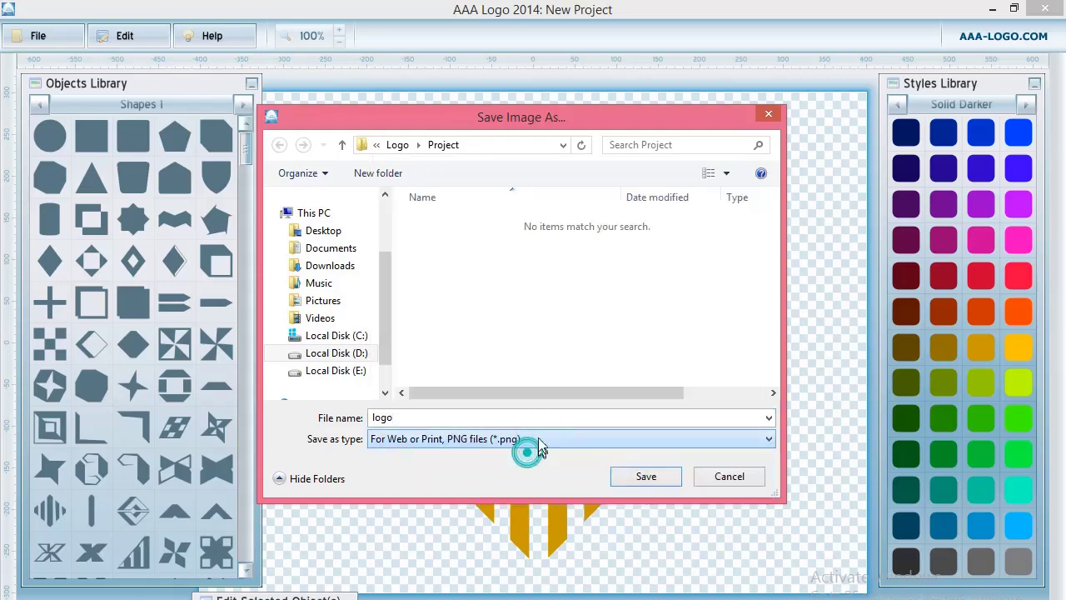
left_click(639, 476)
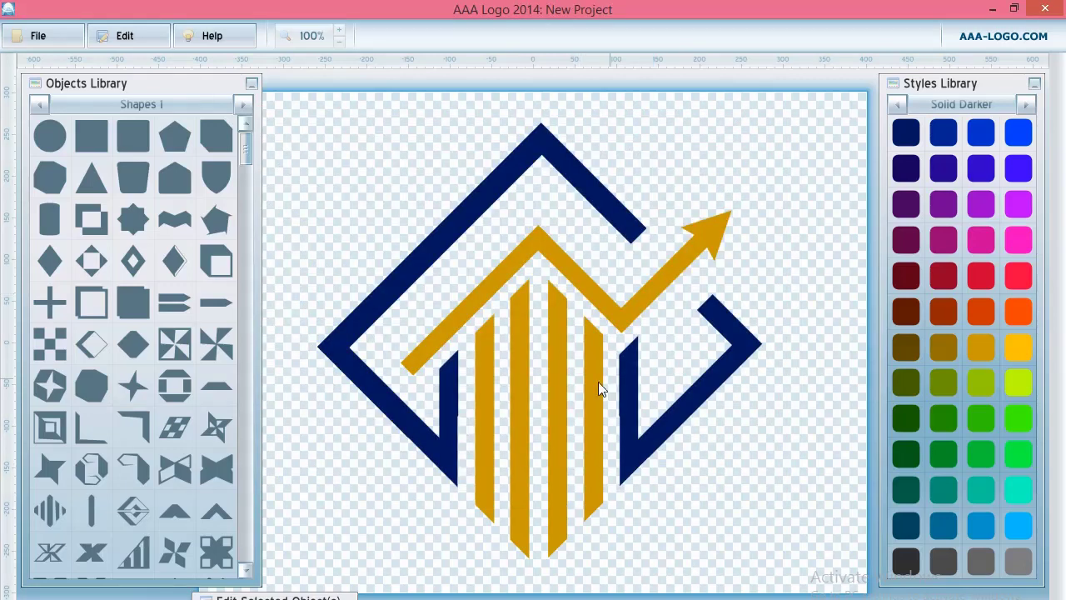